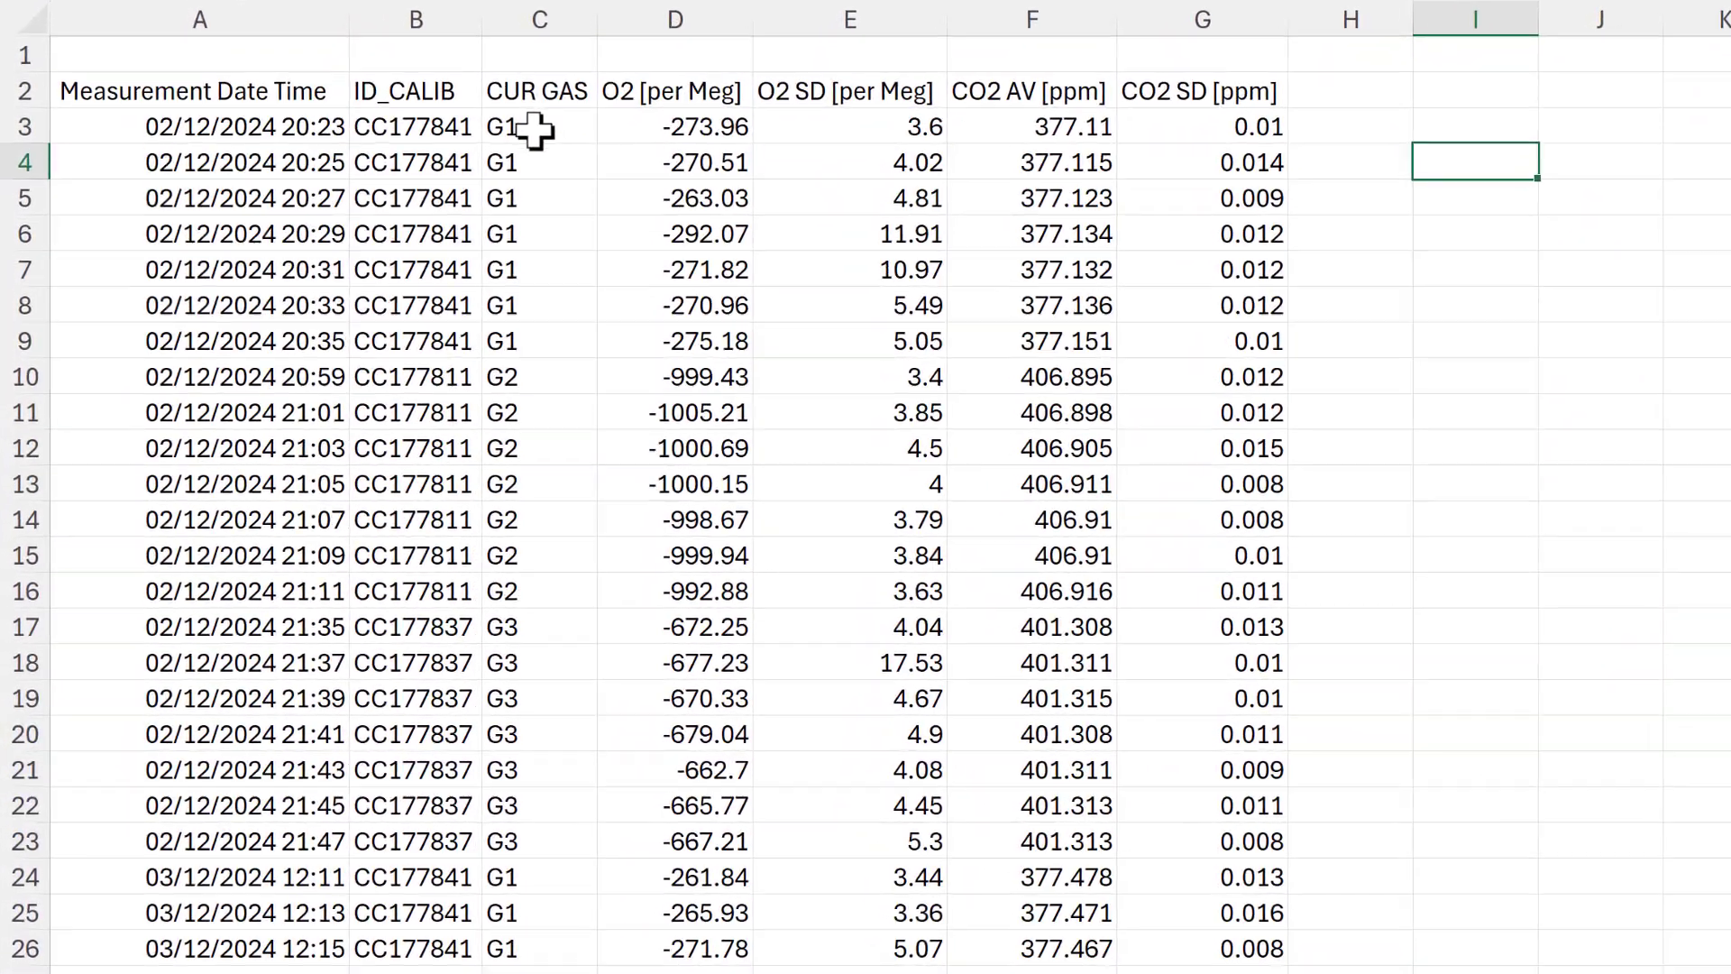
pyautogui.moveTo(535, 131); pyautogui.dragTo(551, 834)
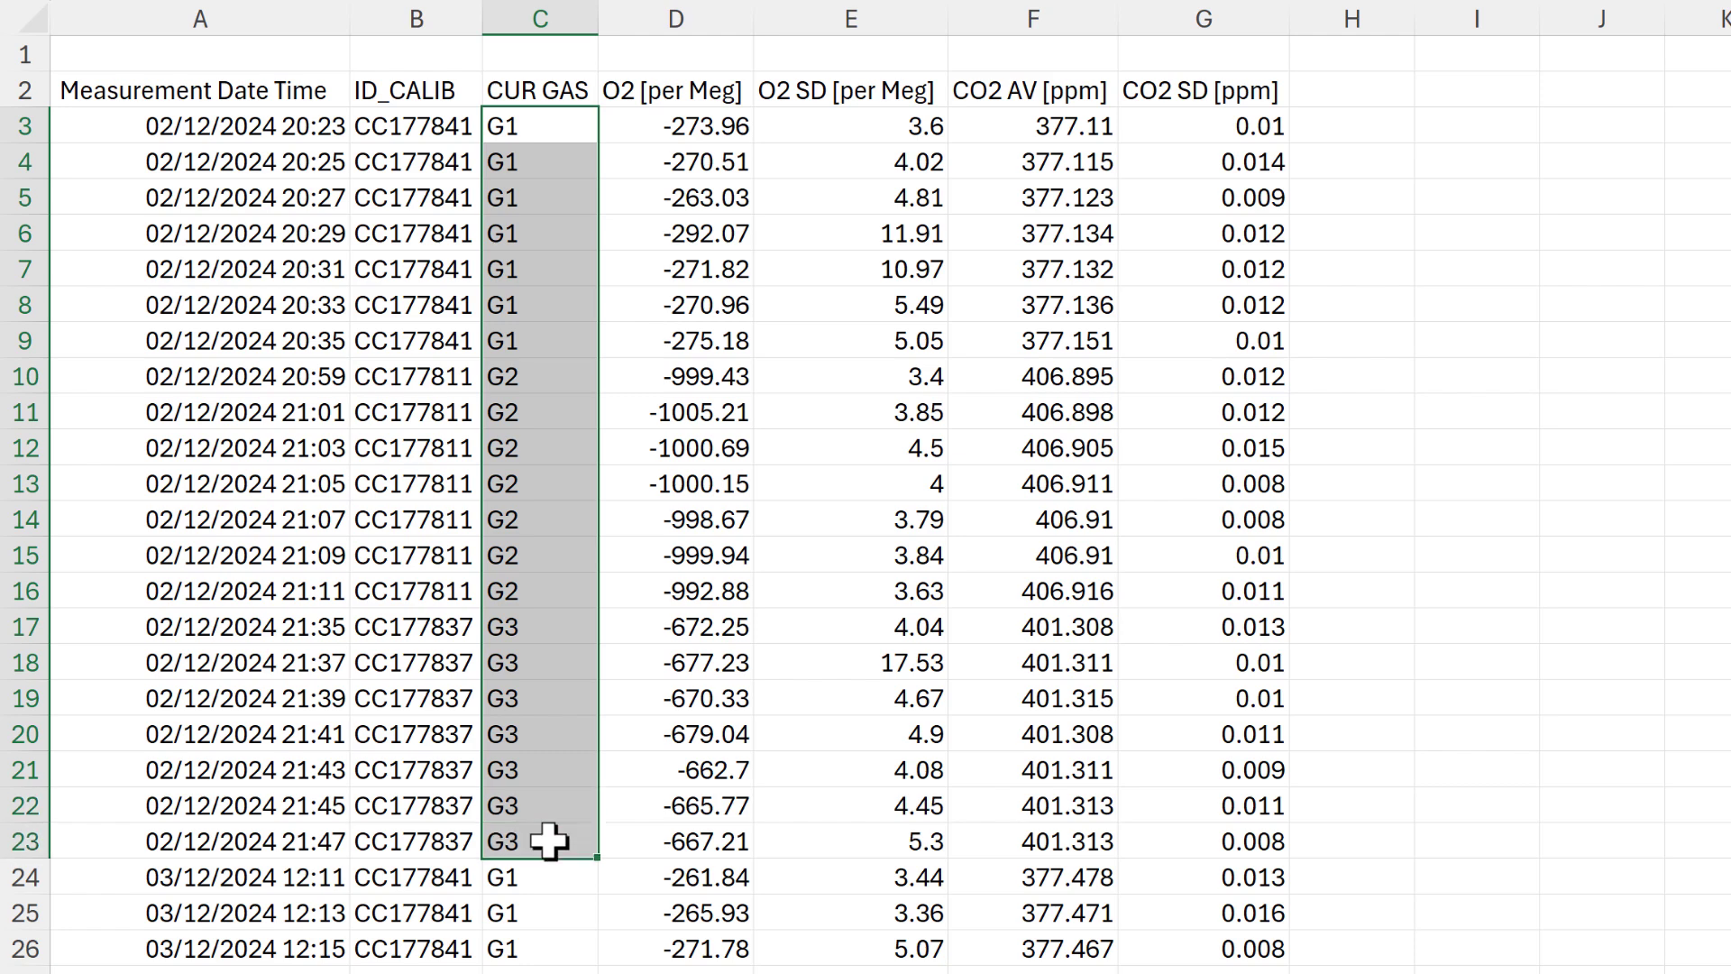
pyautogui.click(556, 225)
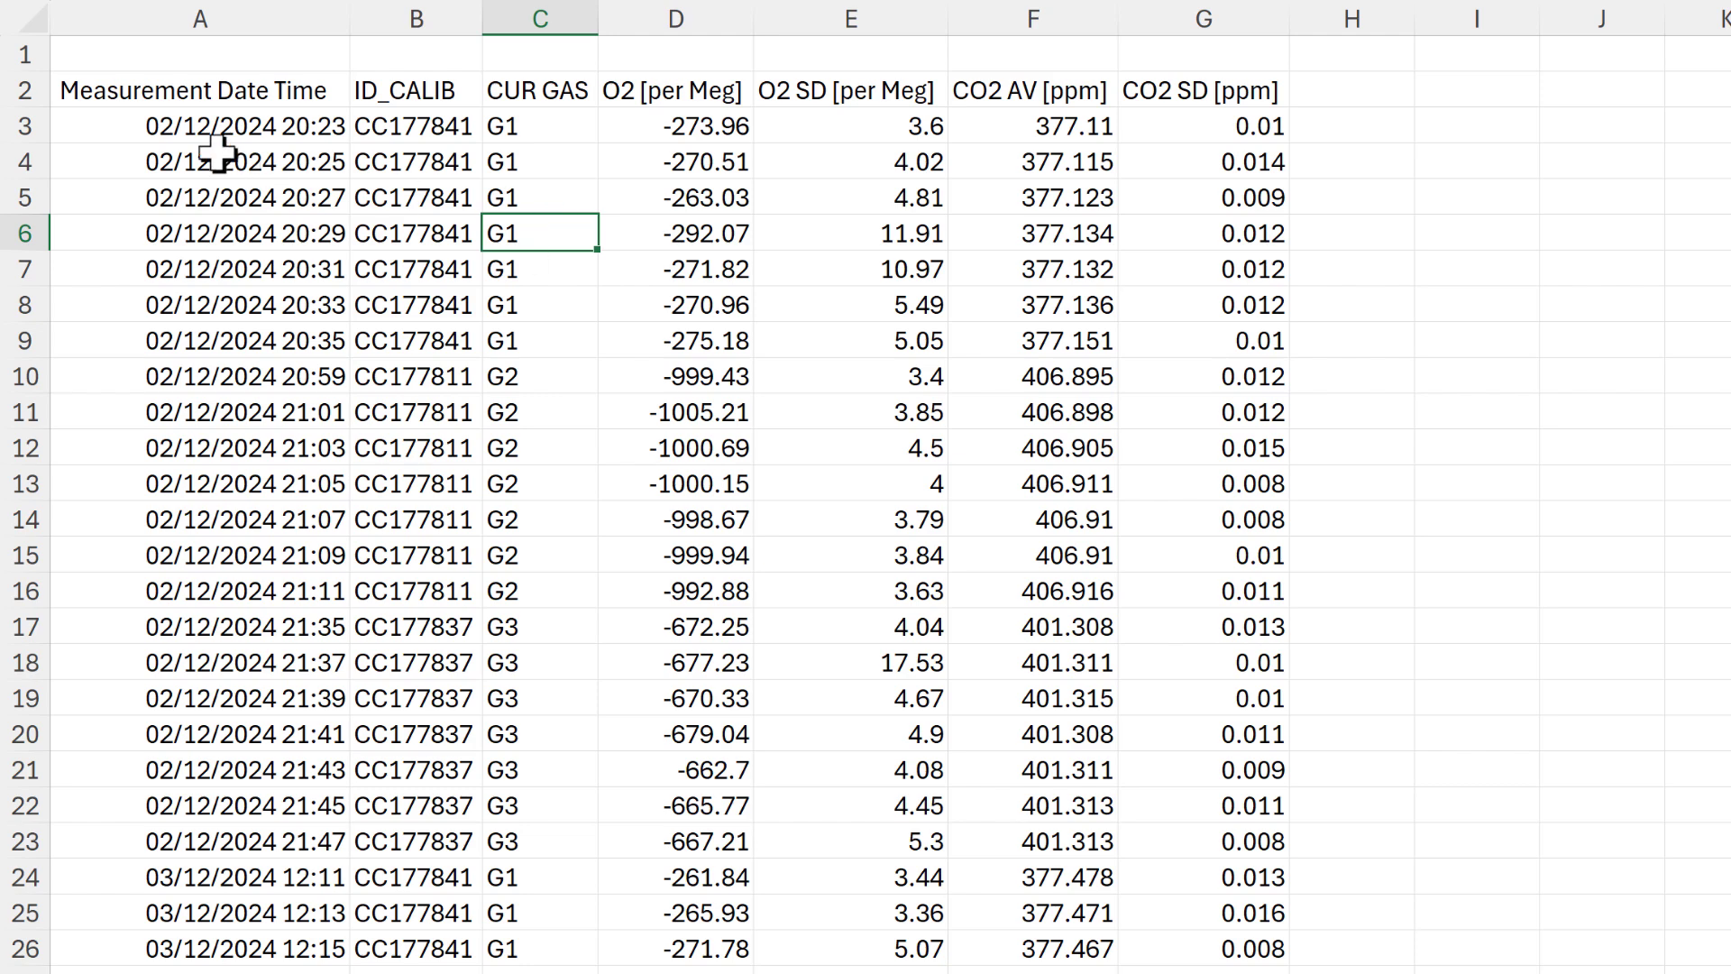
# - Fill the first G1 block (A3:G9) and the first G3 block (A17:G23) with a light orange theme colour
pyautogui.moveTo(236, 131); pyautogui.dragTo(541, 237)
pyautogui.moveTo(929, 279); pyautogui.dragTo(1159, 340)
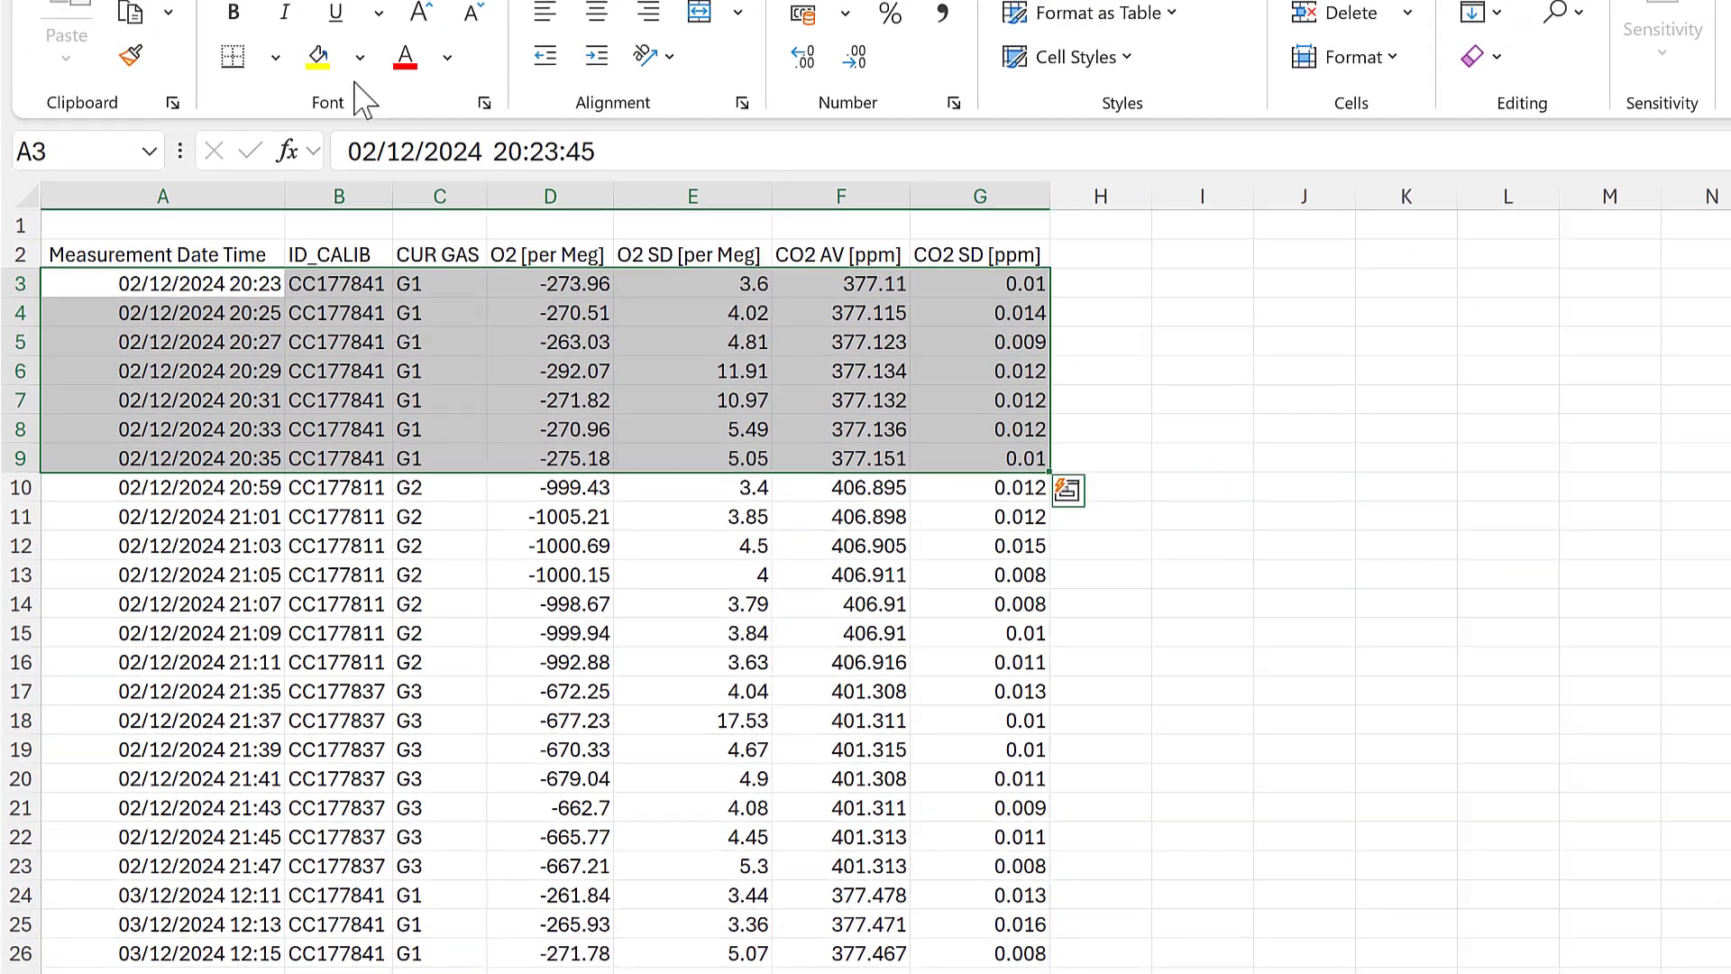
pyautogui.click(377, 12)
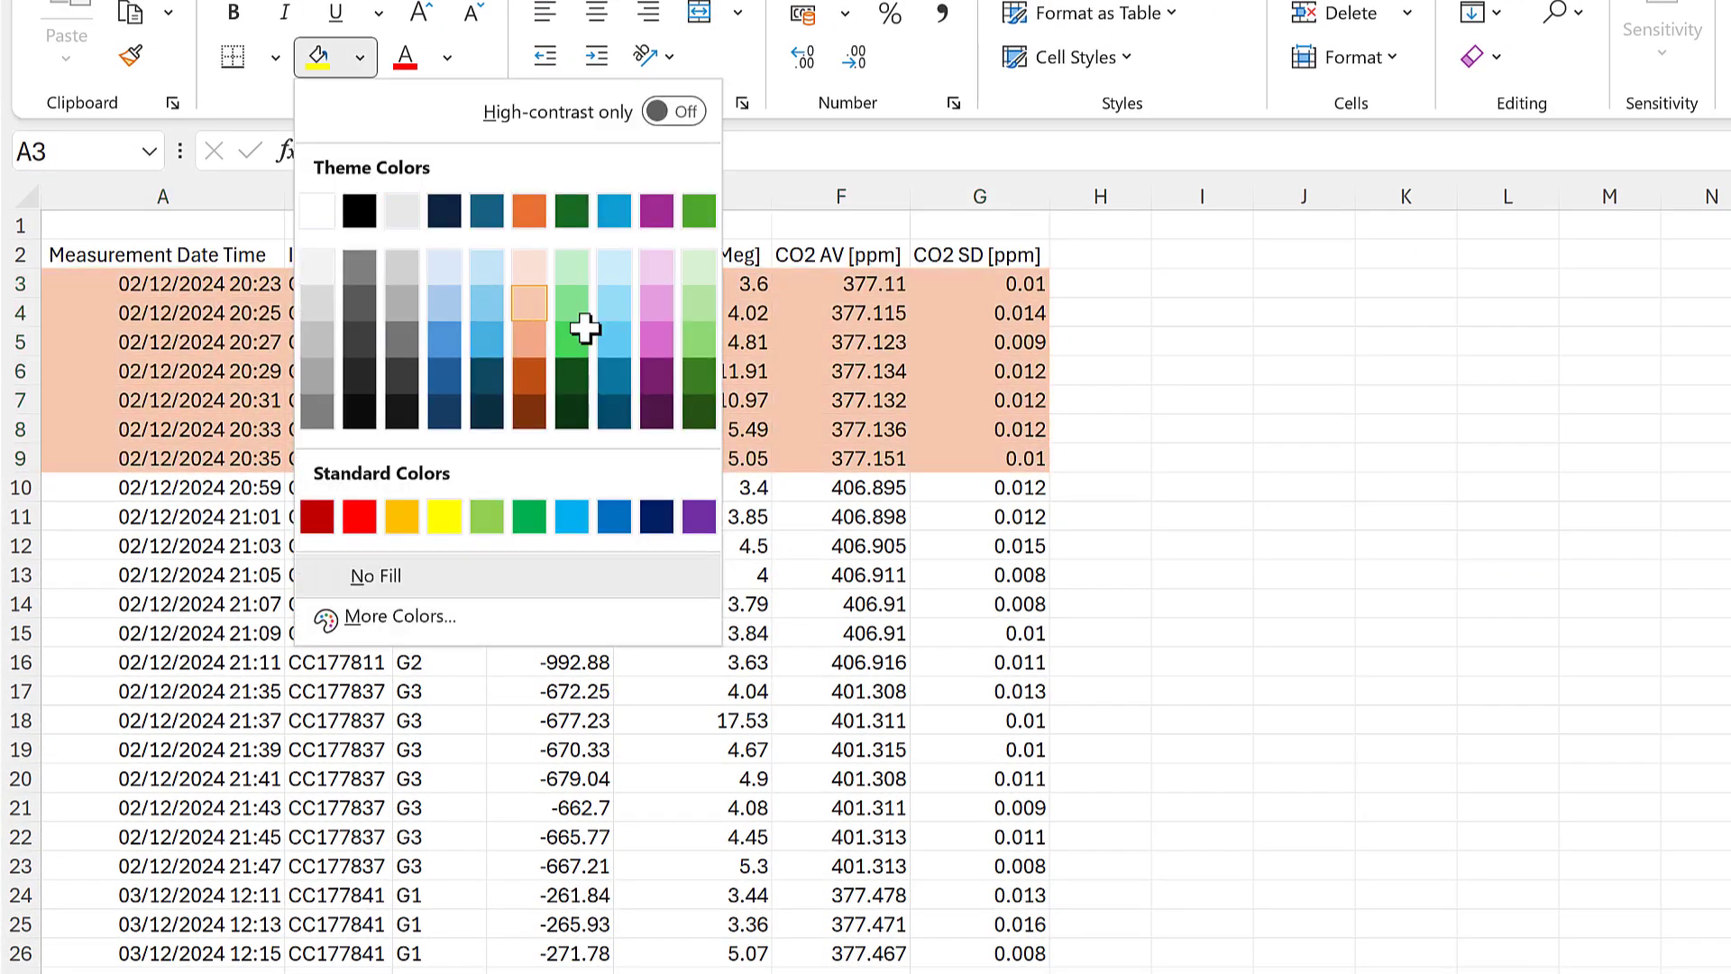
pyautogui.click(528, 317)
pyautogui.scroll(-2, 1012, 433)
pyautogui.scroll(-1, 296, 487)
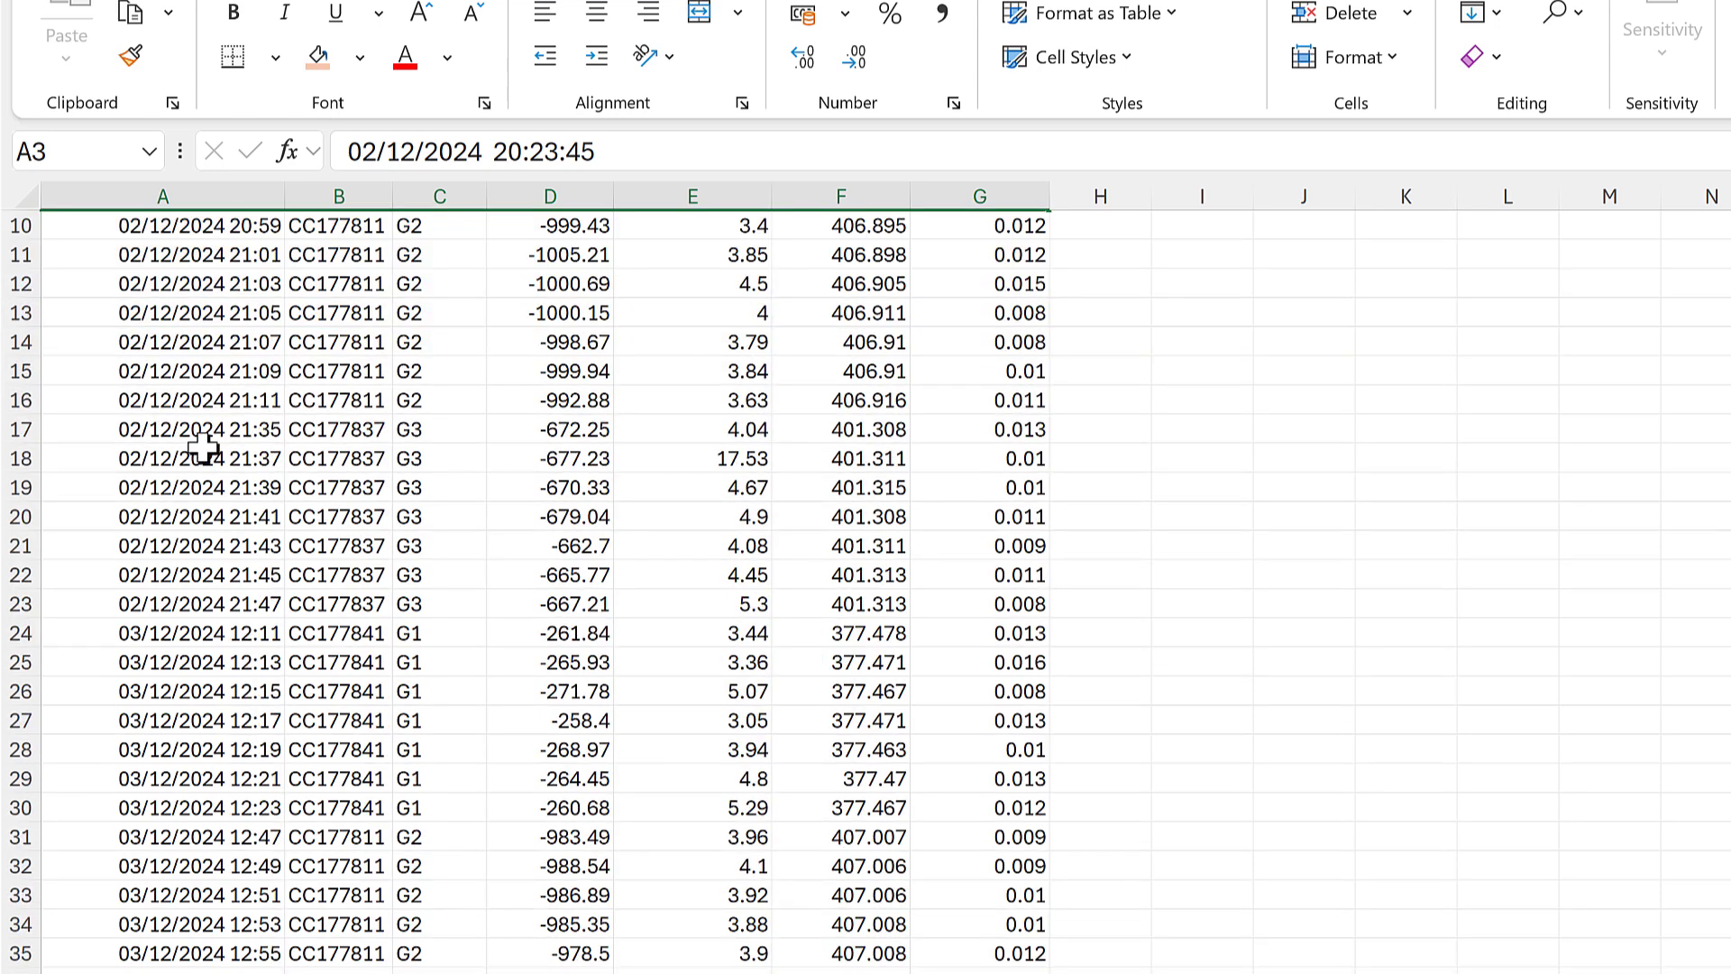
pyautogui.moveTo(275, 433); pyautogui.dragTo(969, 601)
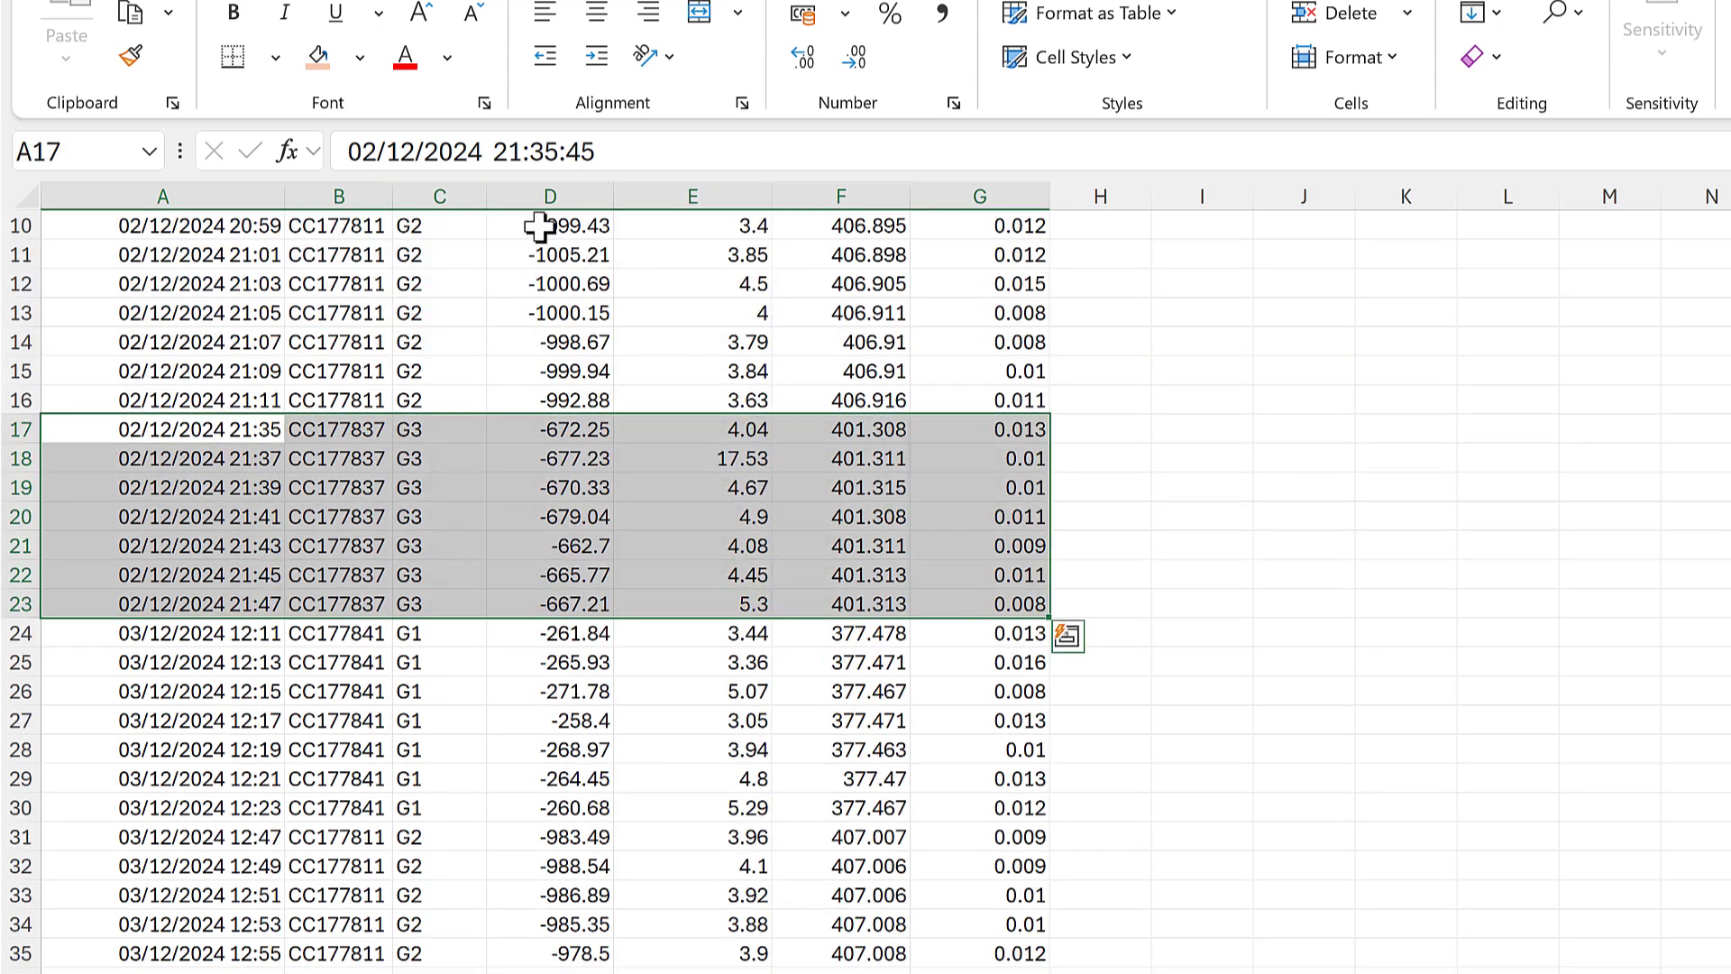
pyautogui.click(317, 56)
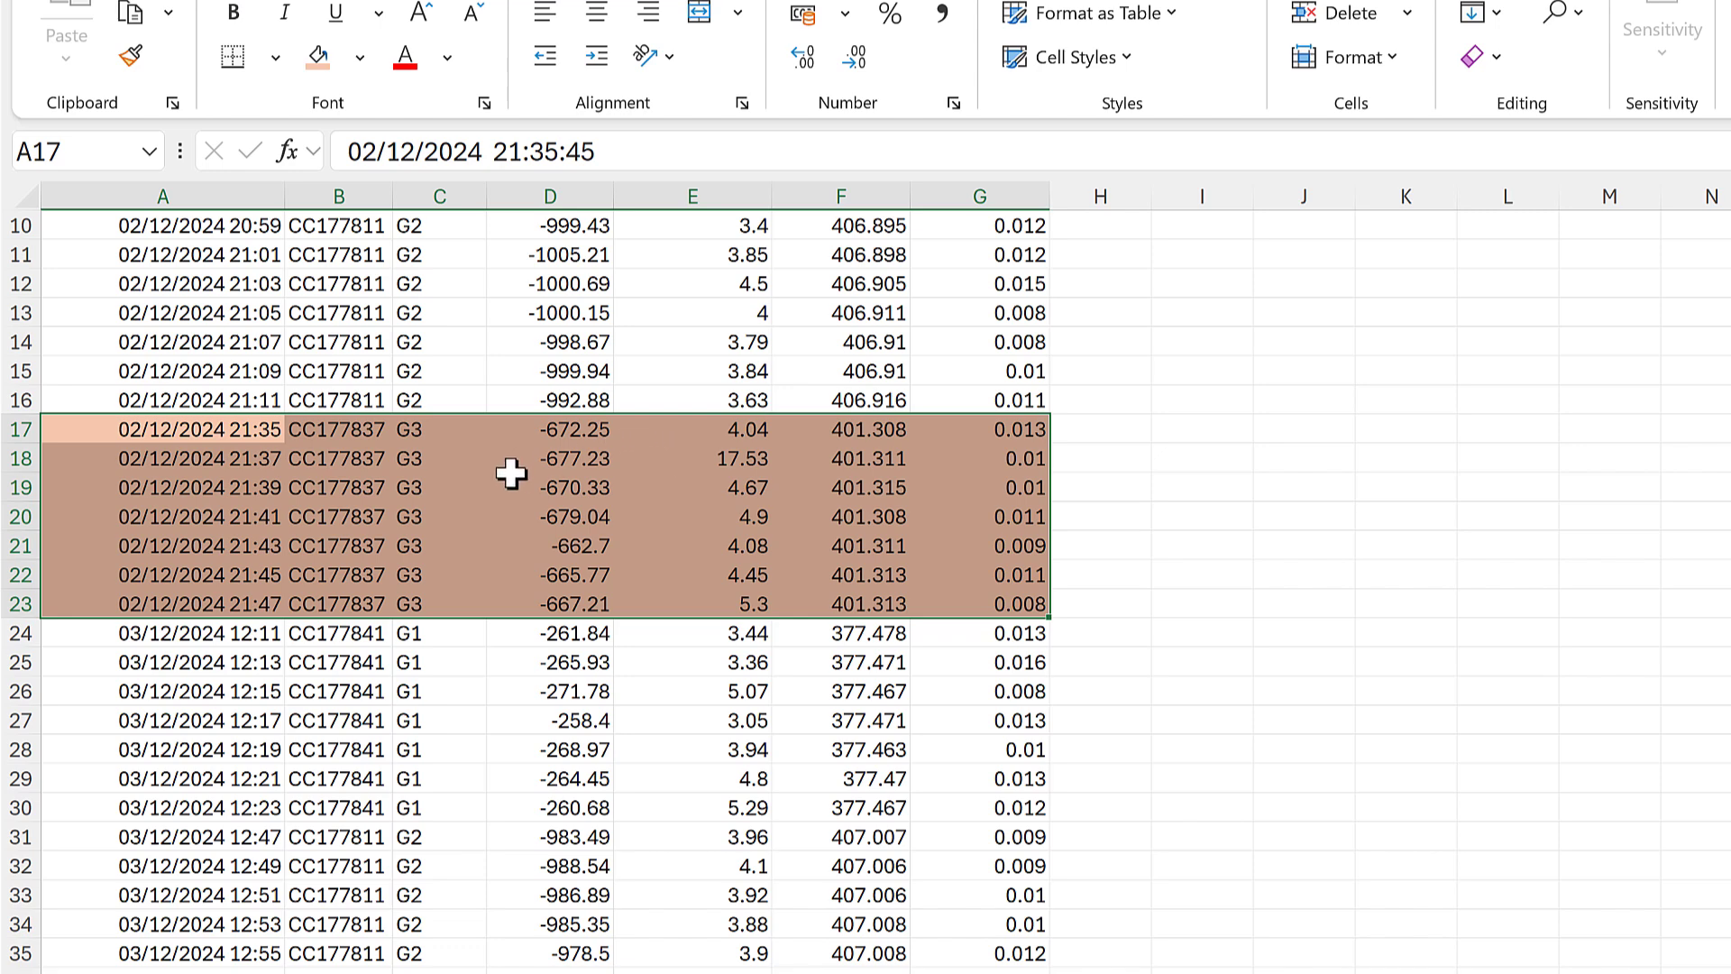
pyautogui.click(490, 482)
# - Apply the same light orange fill to the G2 block A31:G37 and the G1 block A45:G51
pyautogui.scroll(-4, 491, 480)
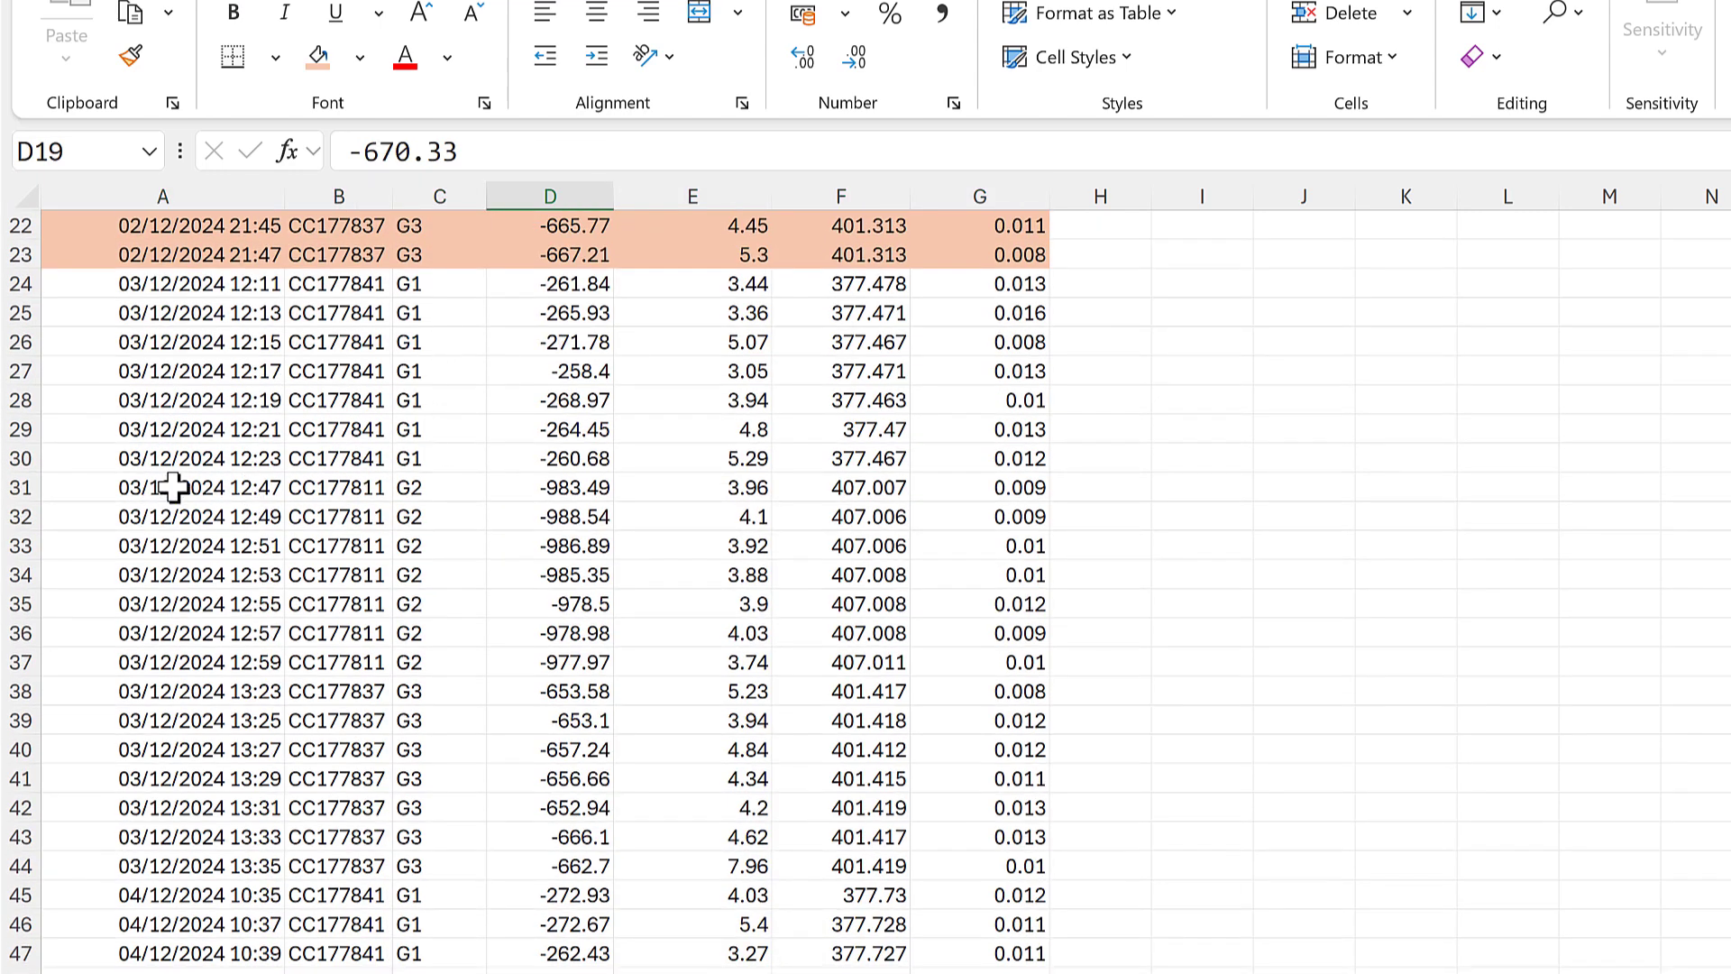
pyautogui.moveTo(174, 487); pyautogui.dragTo(946, 665)
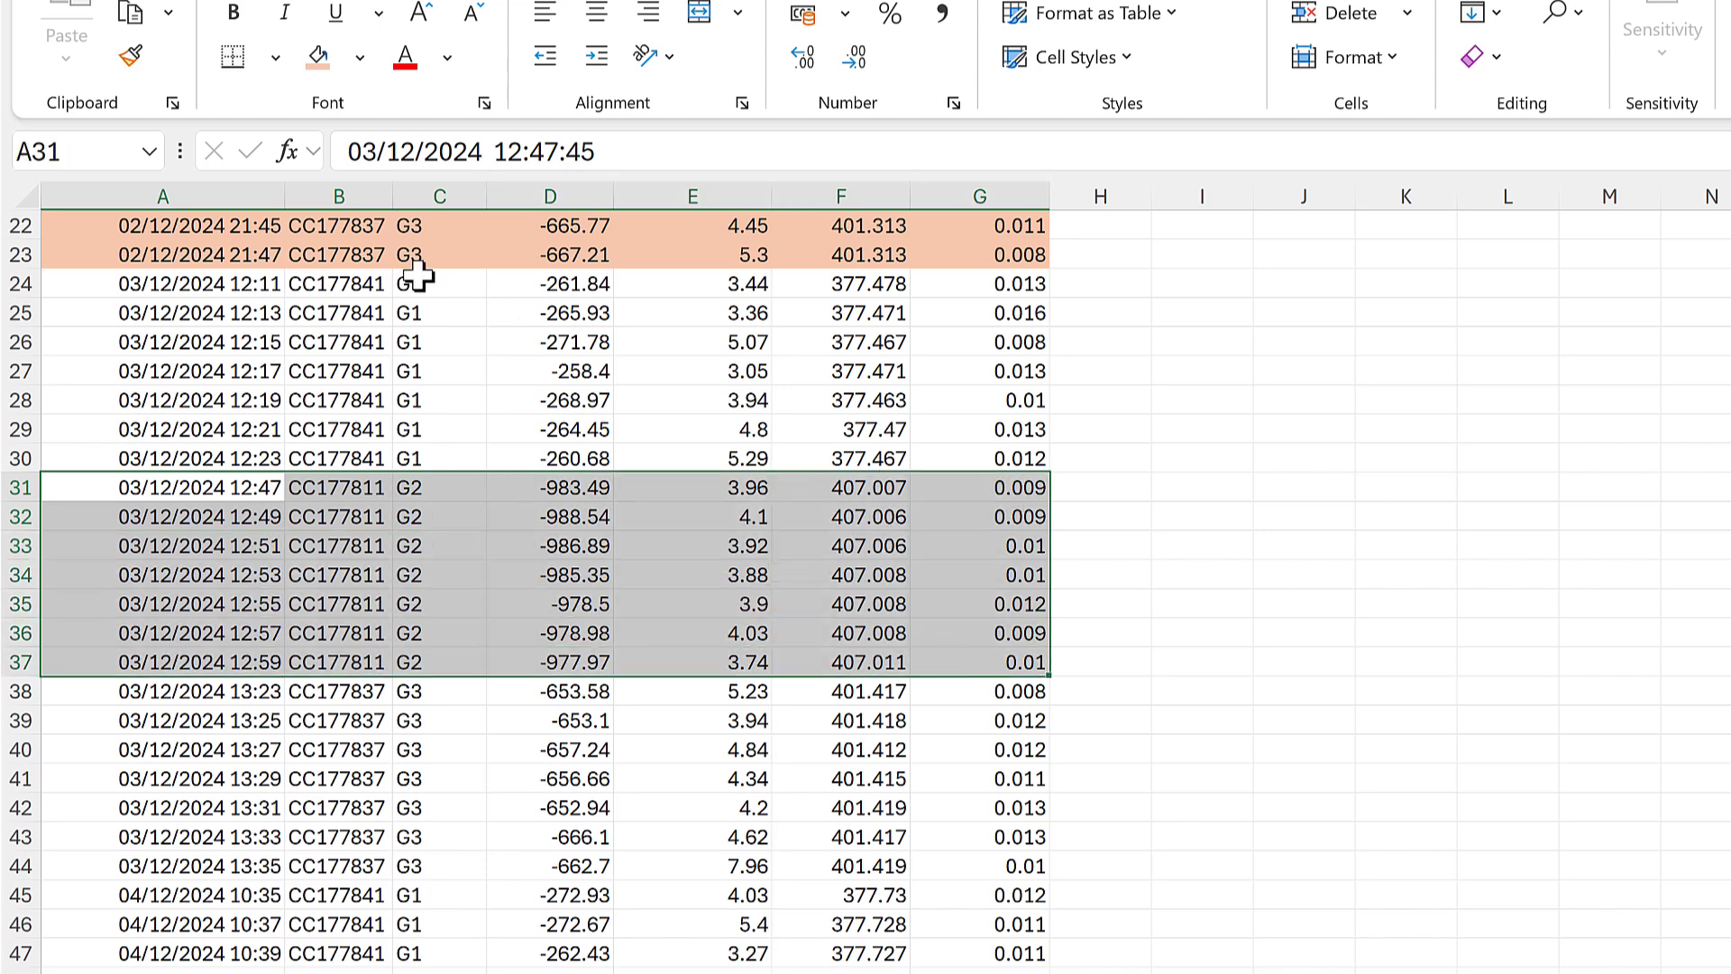
pyautogui.click(317, 56)
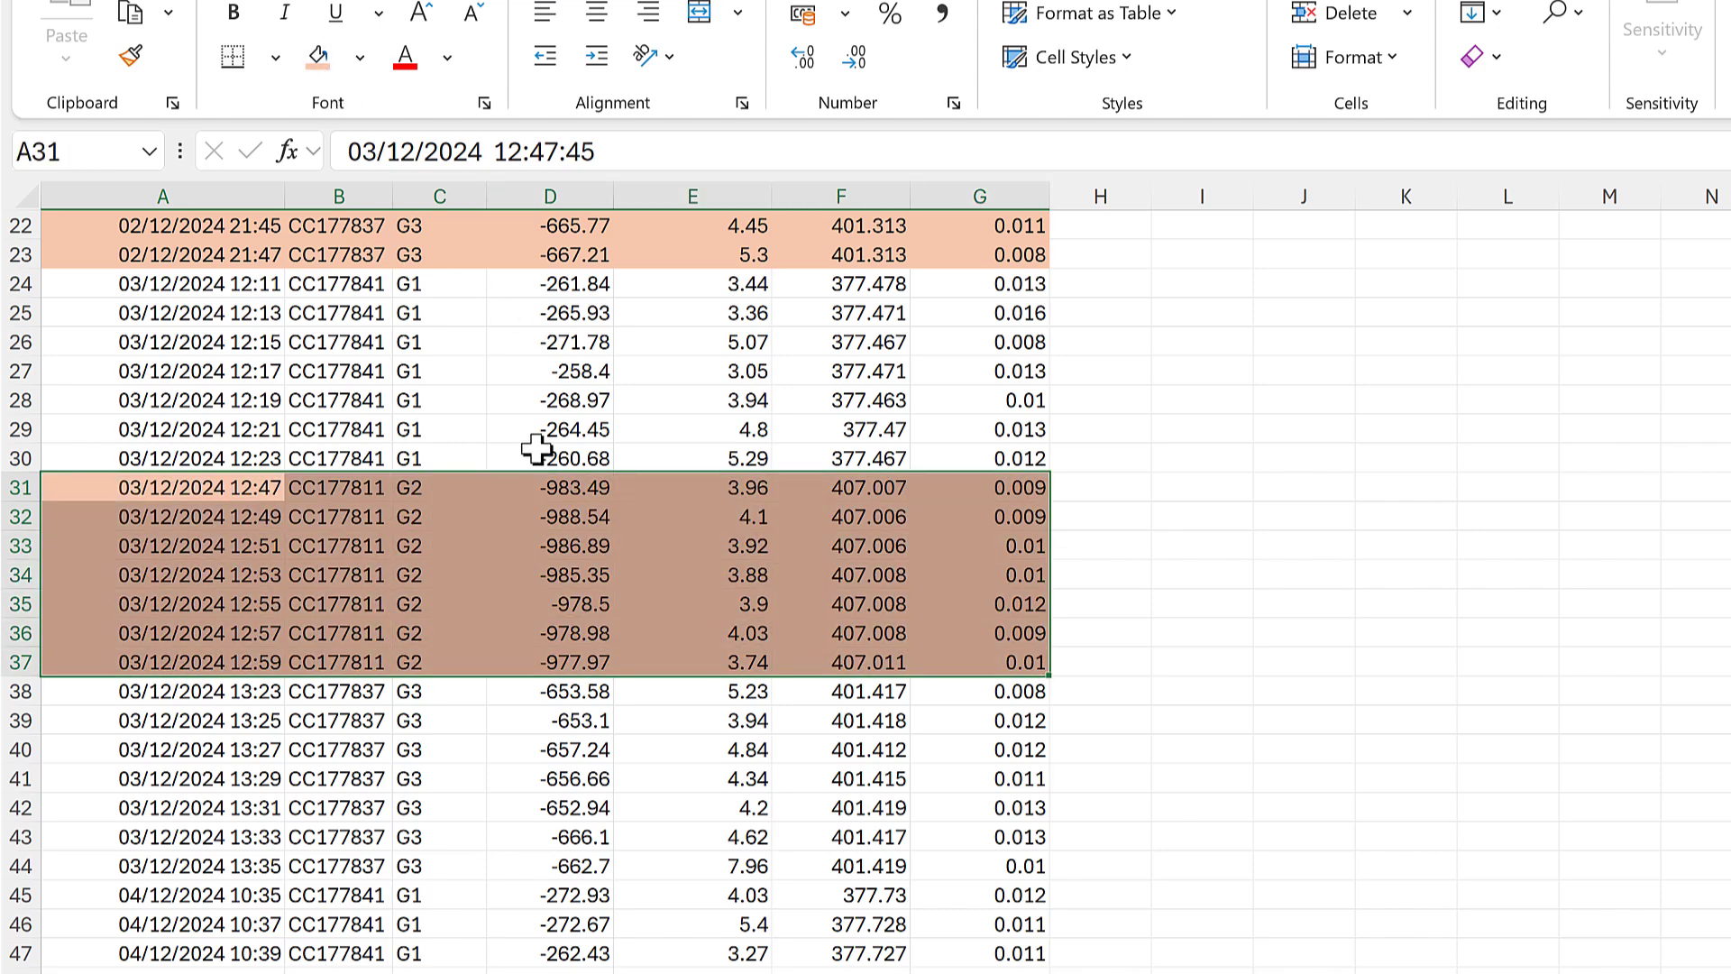
pyautogui.scroll(-5, 536, 448)
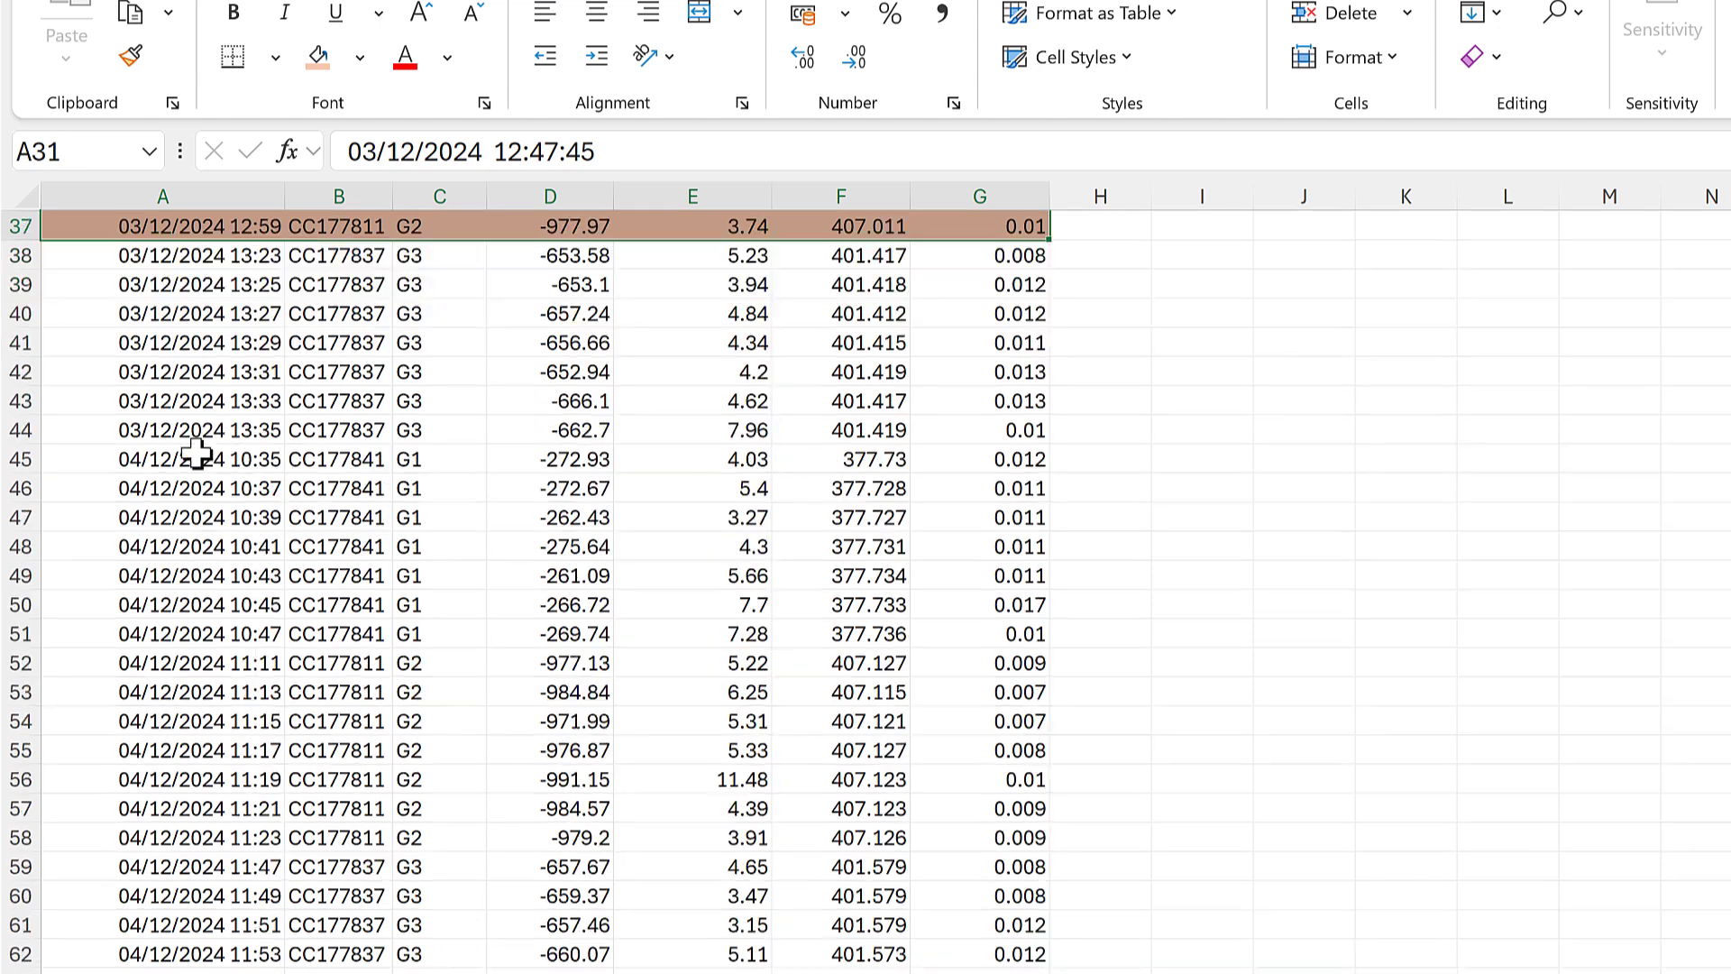
pyautogui.moveTo(142, 464); pyautogui.dragTo(980, 631)
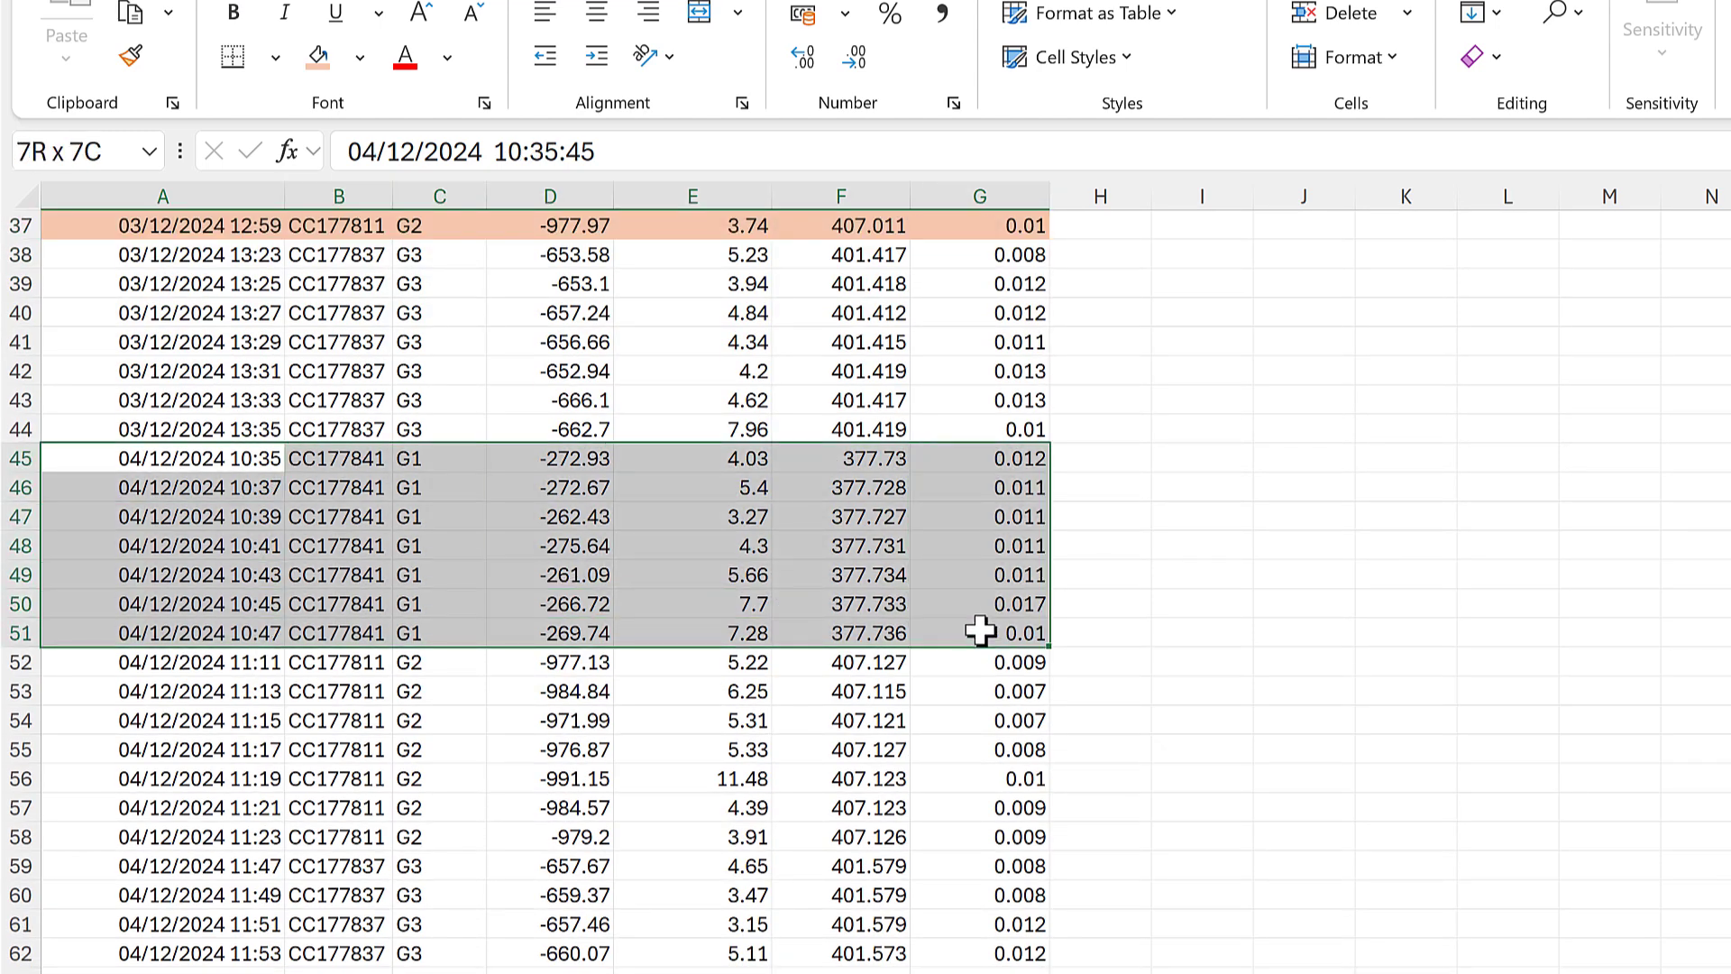
pyautogui.click(317, 56)
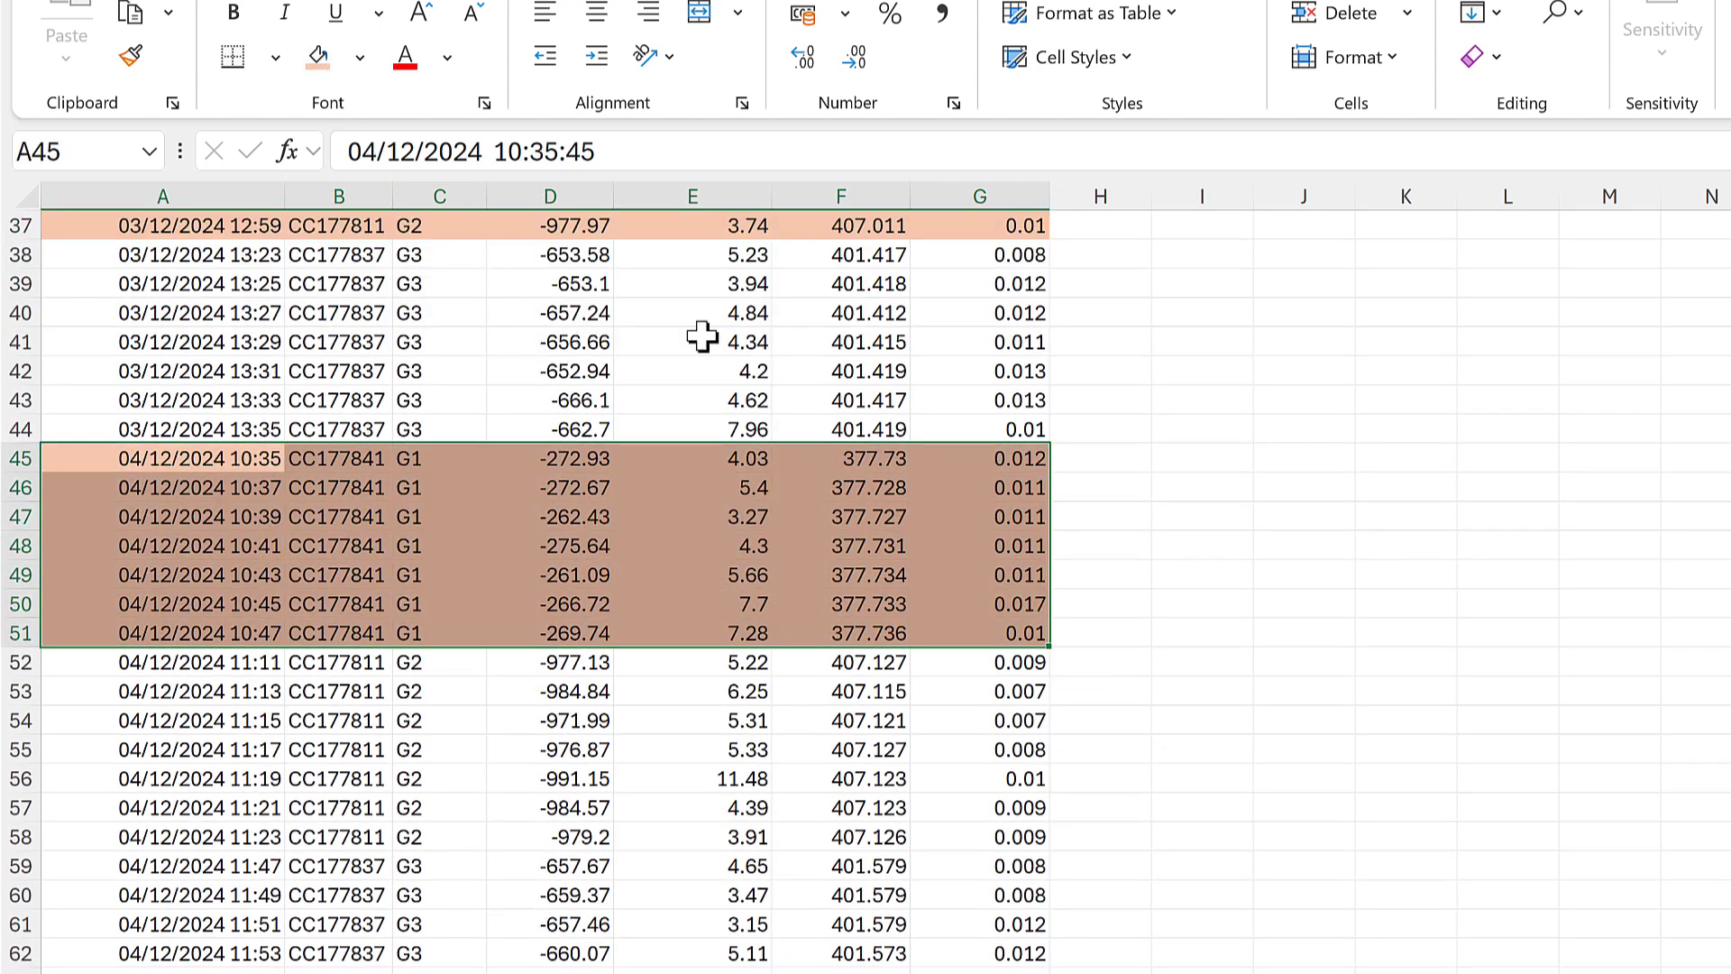
pyautogui.click(599, 342)
# - Examine the alternating shaded gas blocks and the remaining unshaded measurement rows further down the sheet
pyautogui.scroll(7, 901, 371)
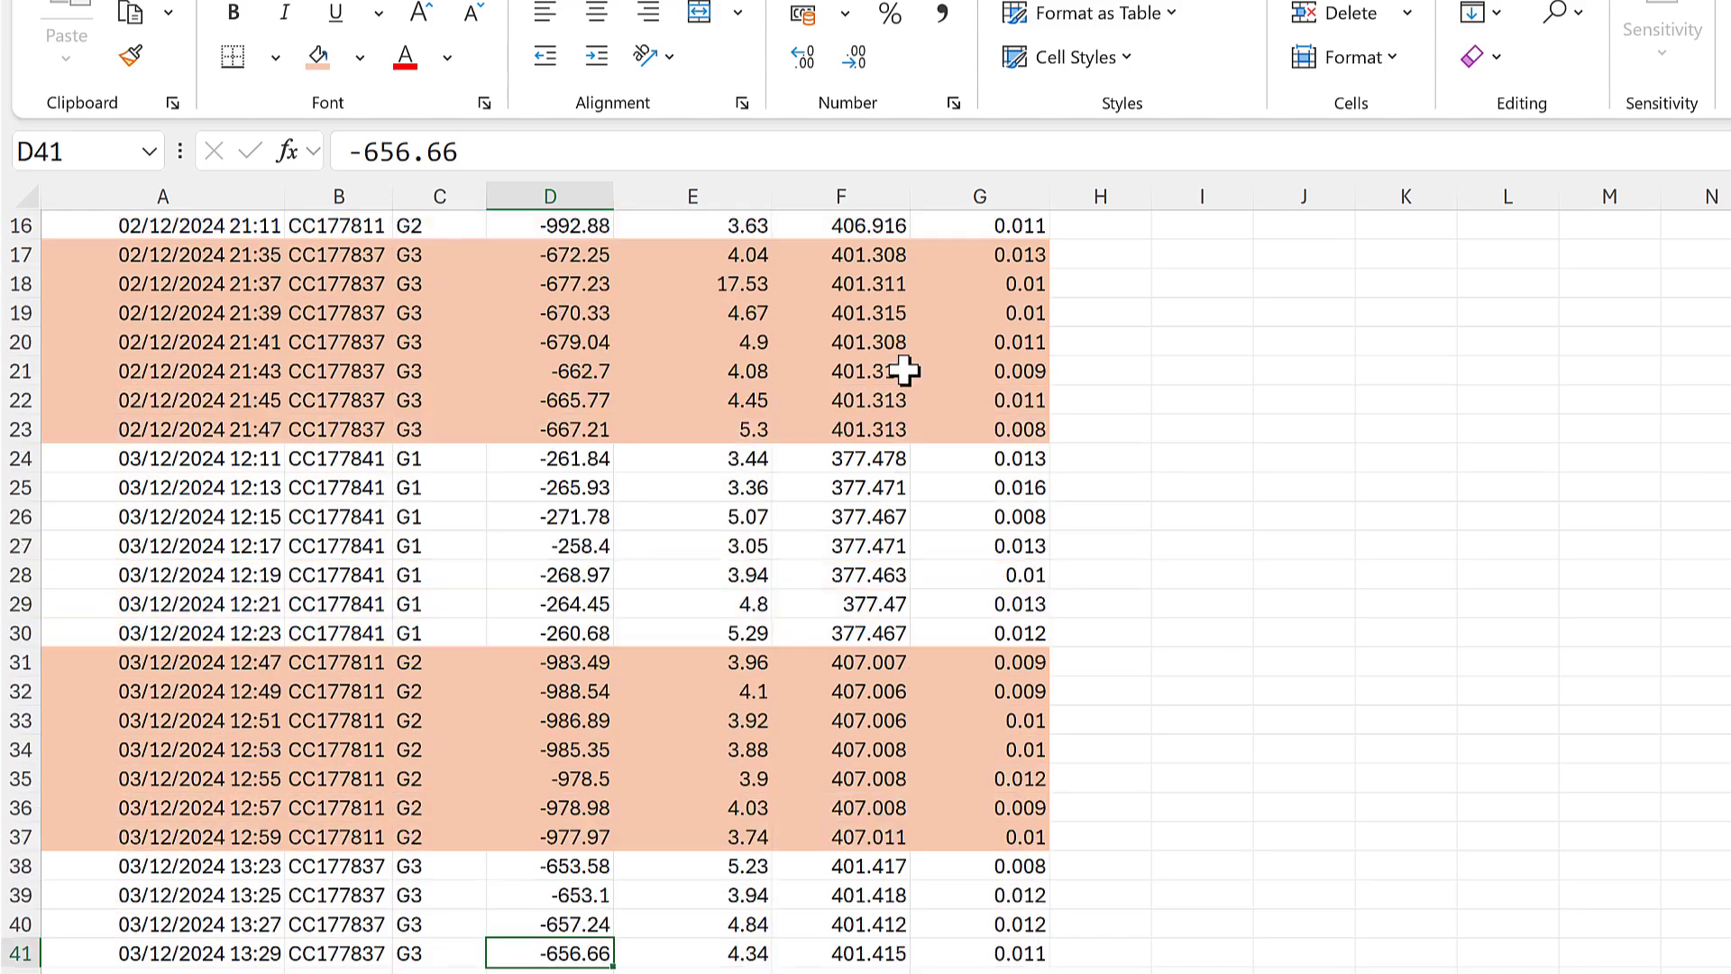
pyautogui.scroll(5, 904, 371)
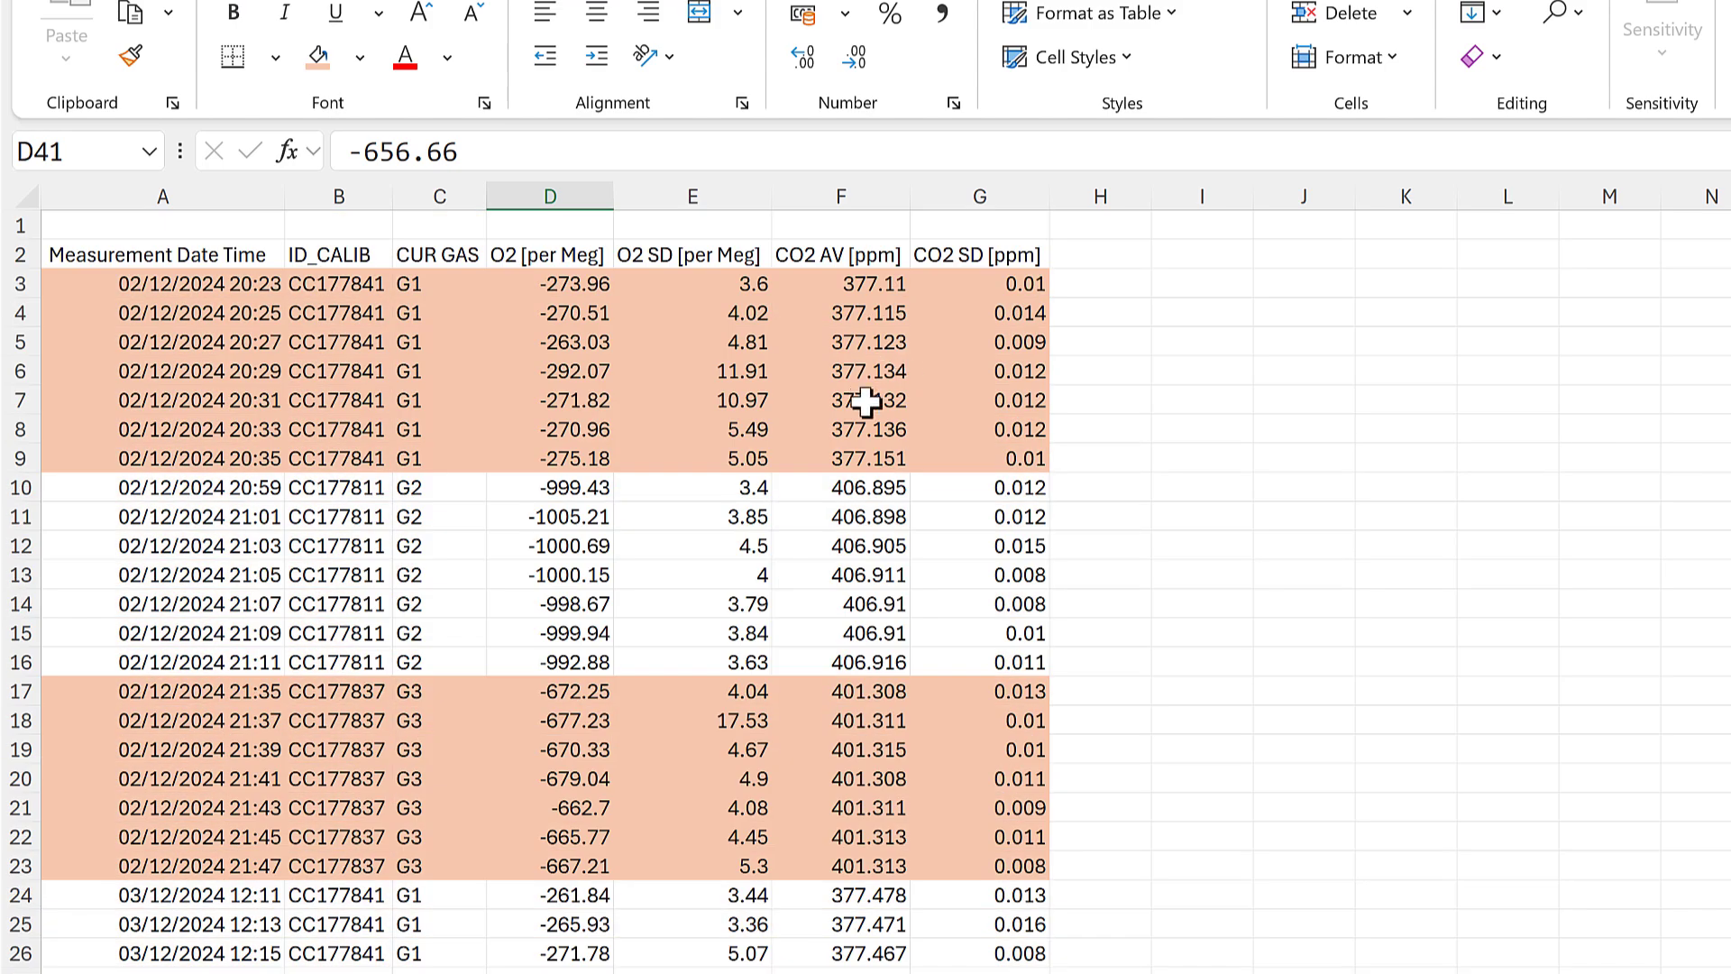
pyautogui.scroll(-2, 801, 428)
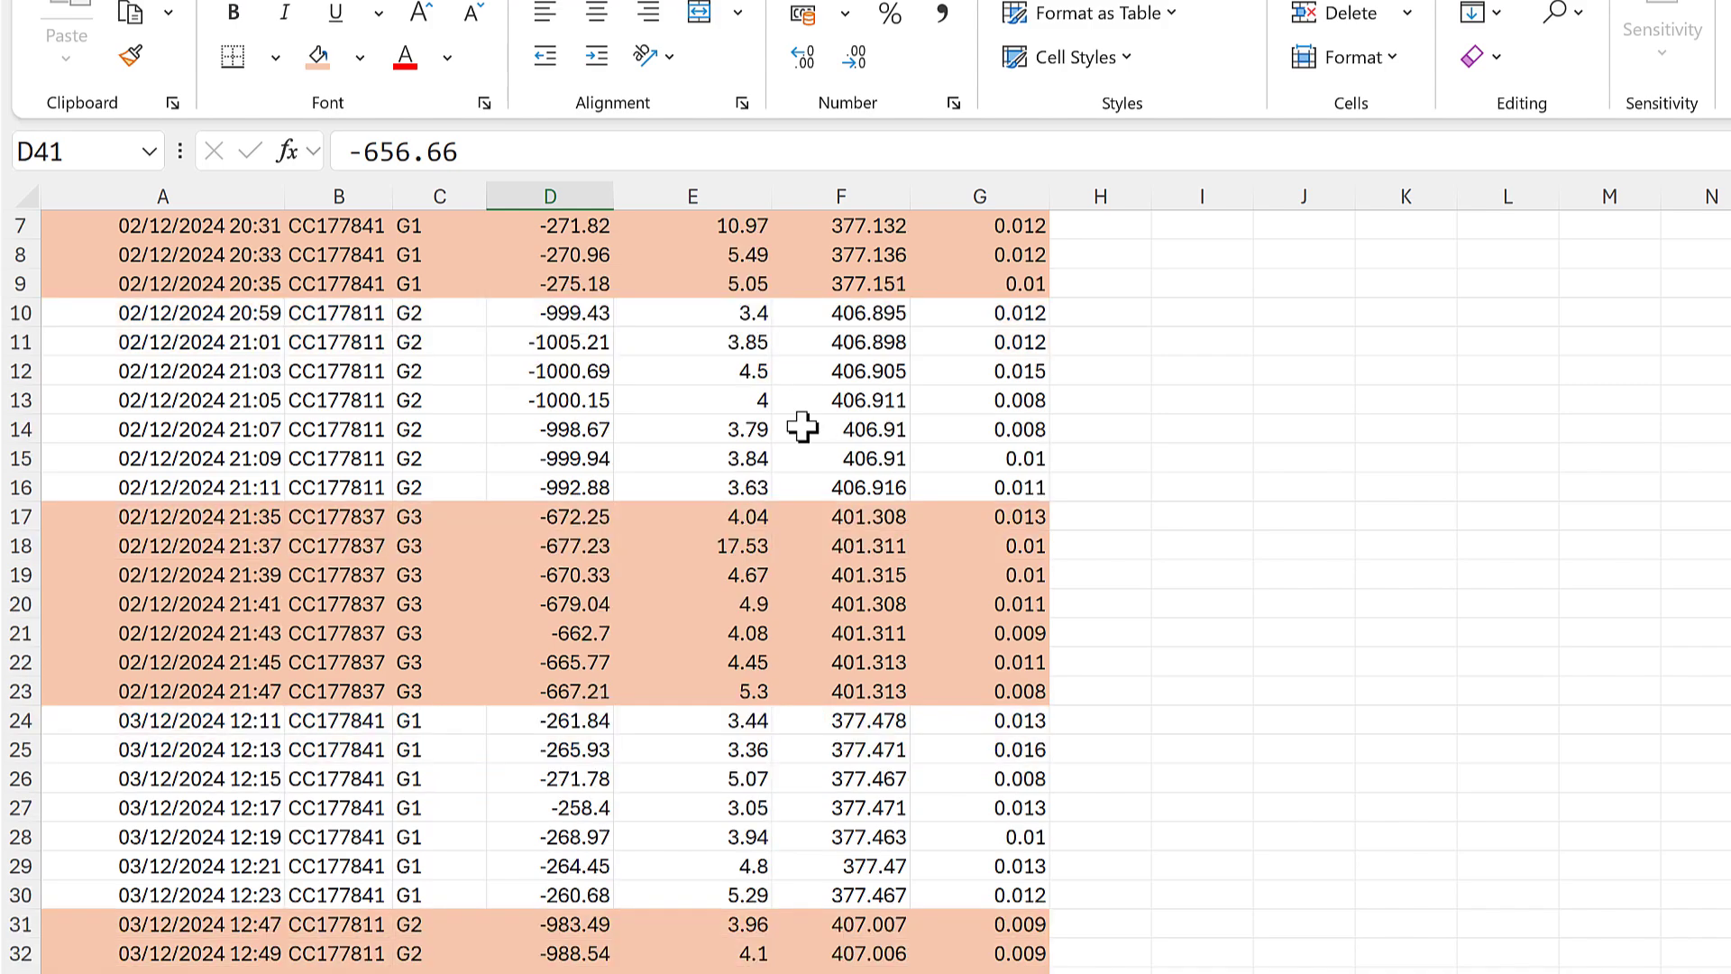
pyautogui.scroll(-8, 802, 428)
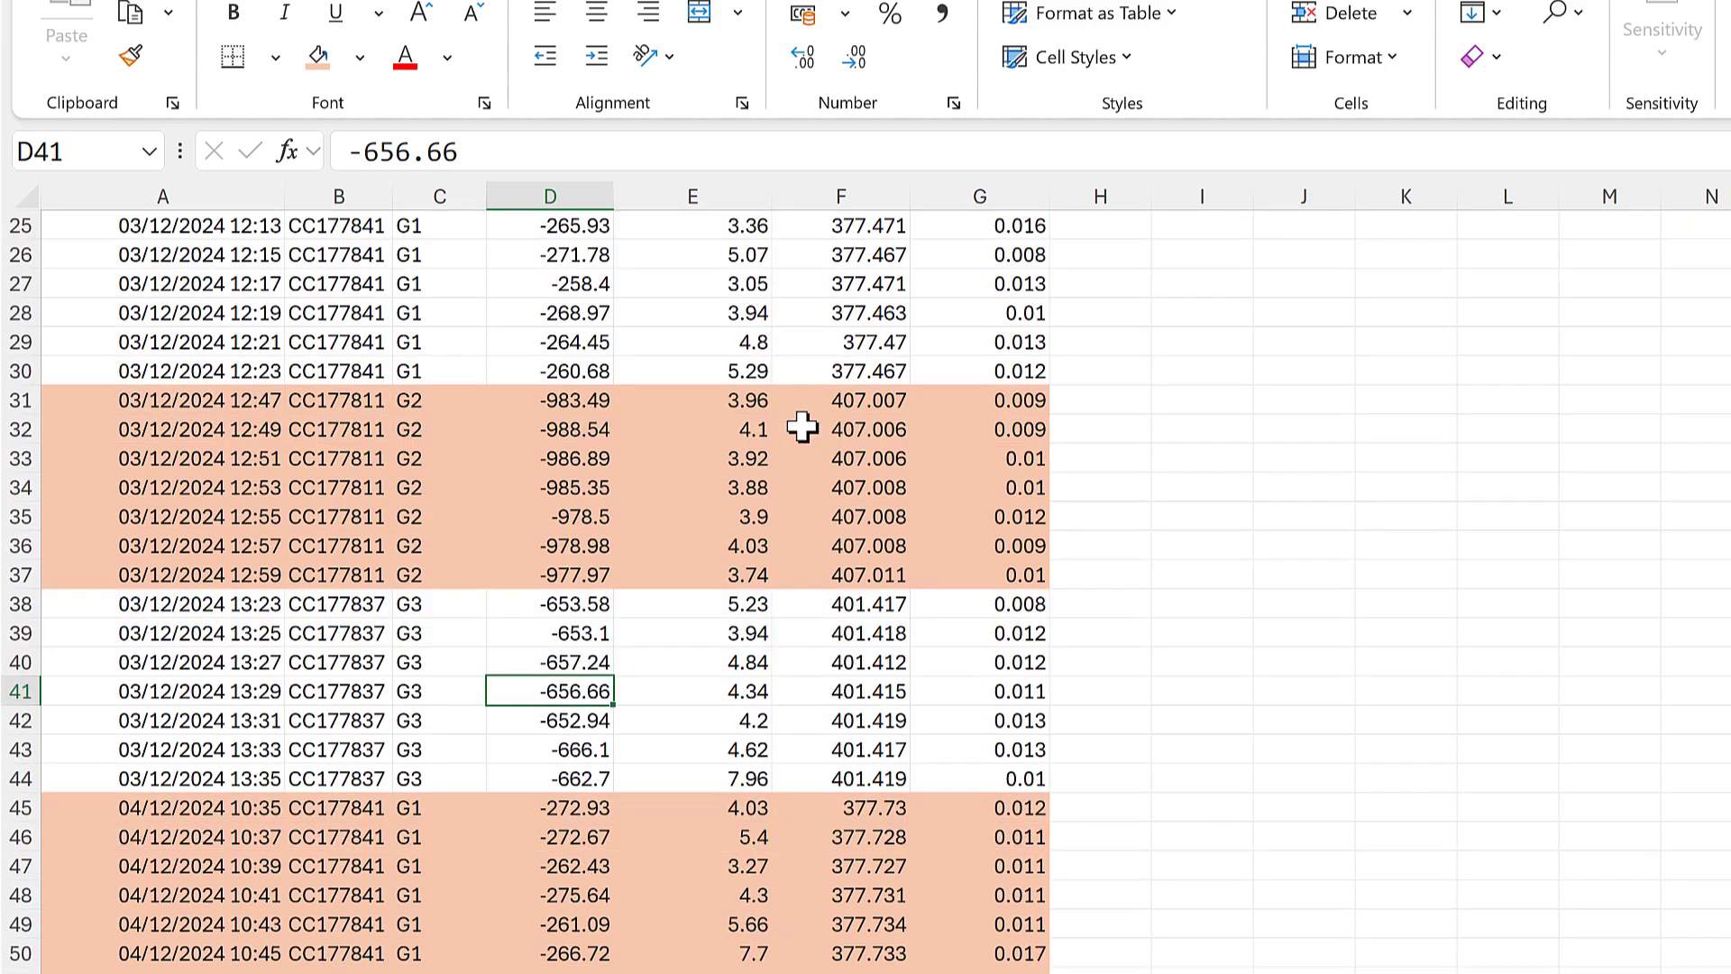
pyautogui.scroll(-7, 801, 428)
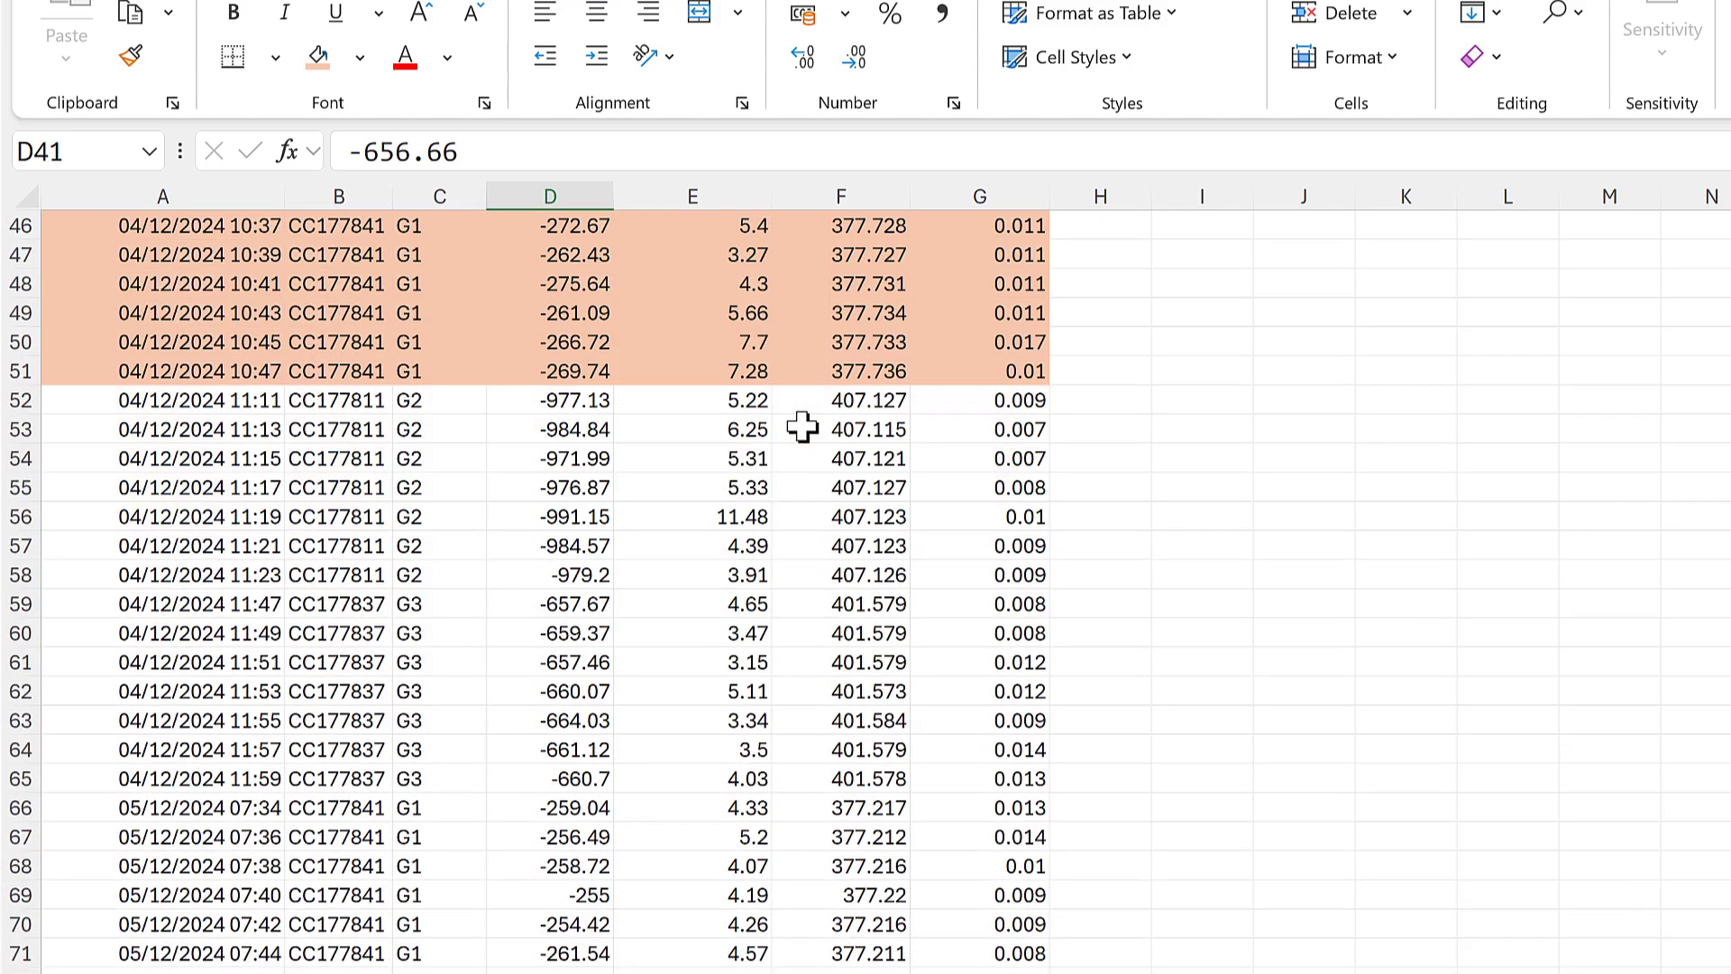
pyautogui.scroll(-11, 801, 428)
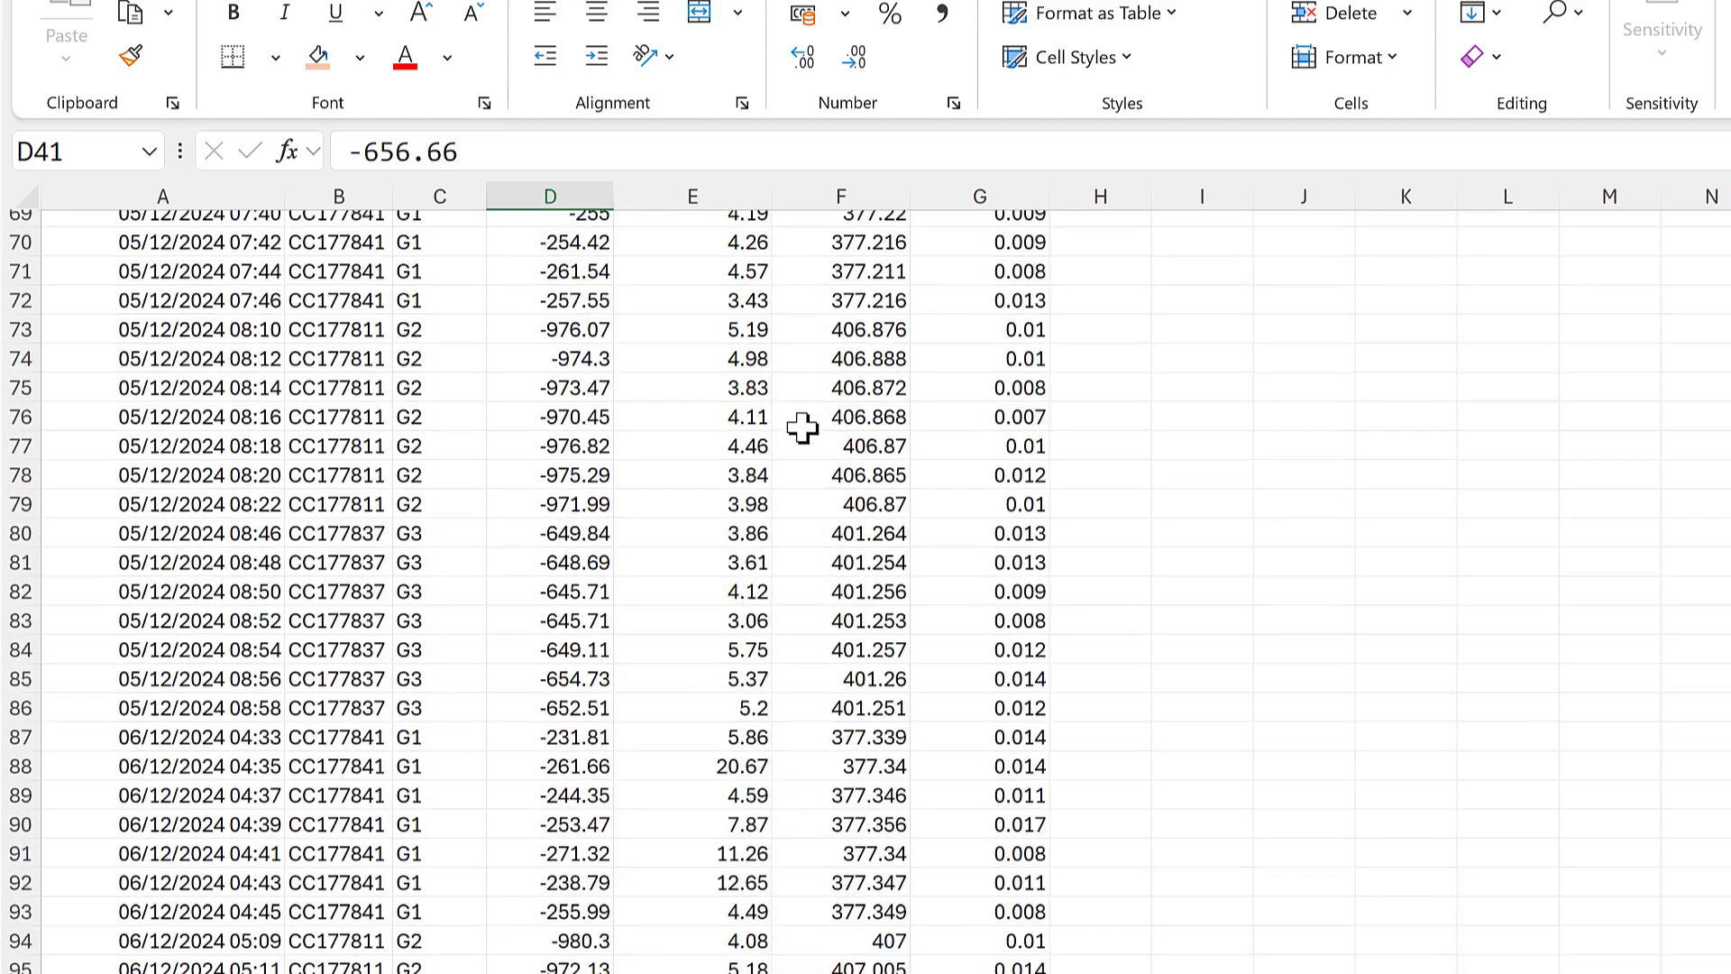
pyautogui.scroll(-10, 802, 428)
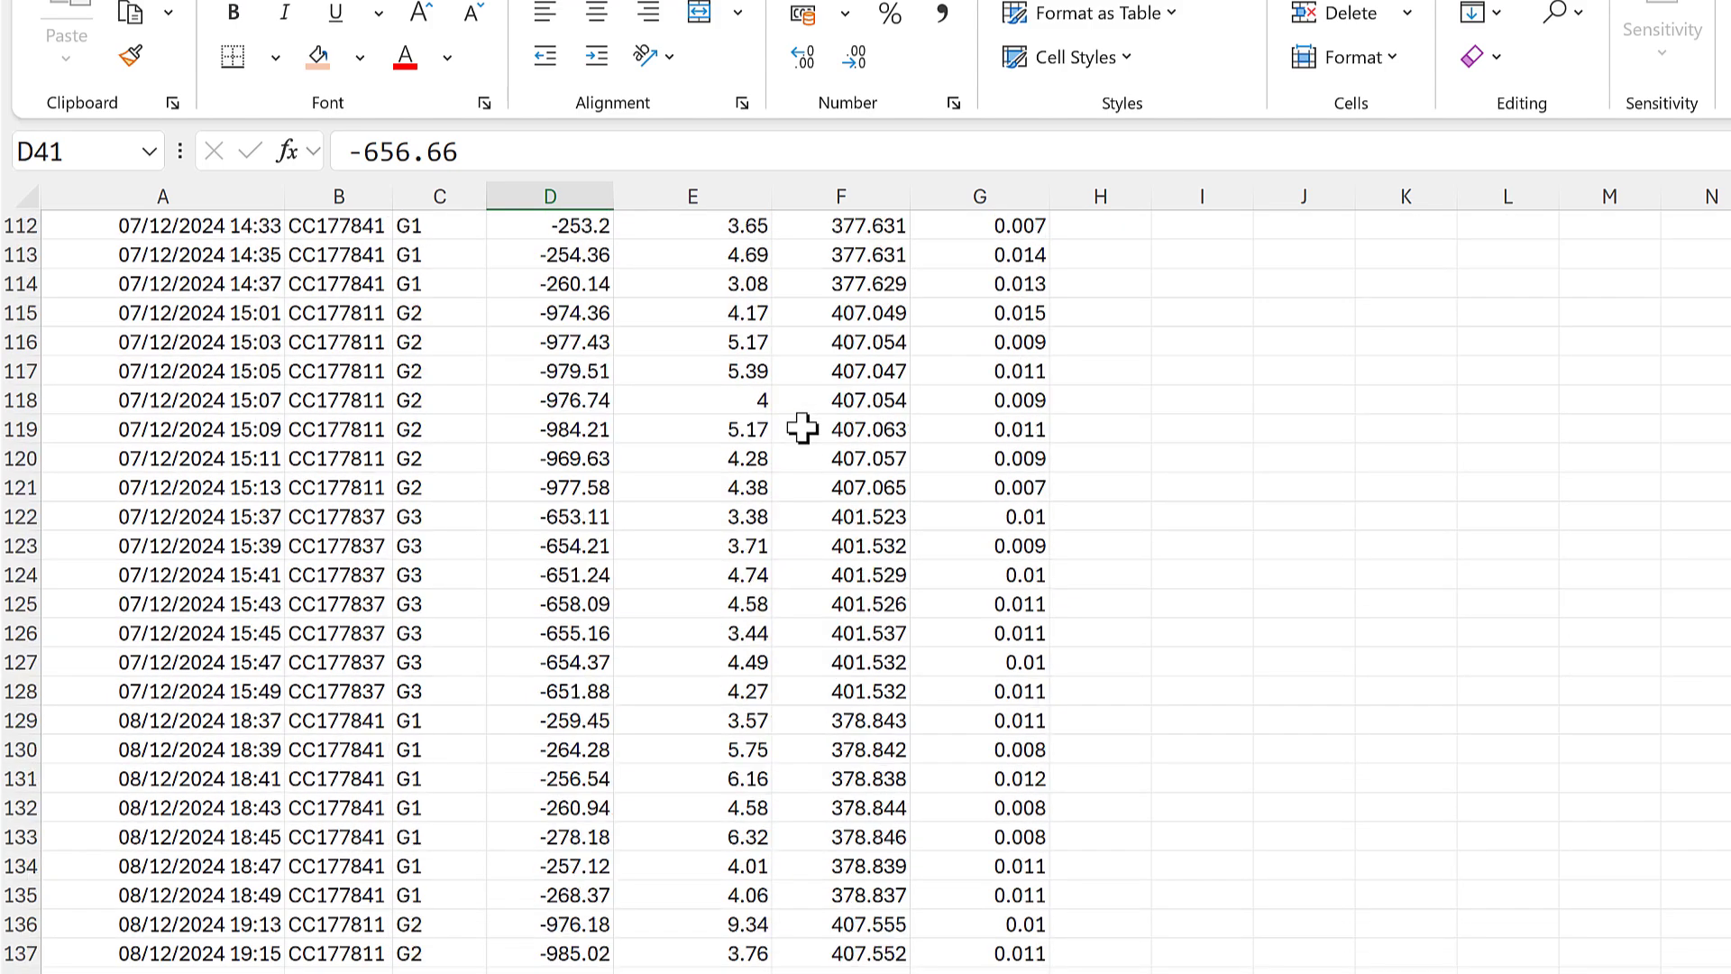
pyautogui.hotkey('ctrl', 'Home')
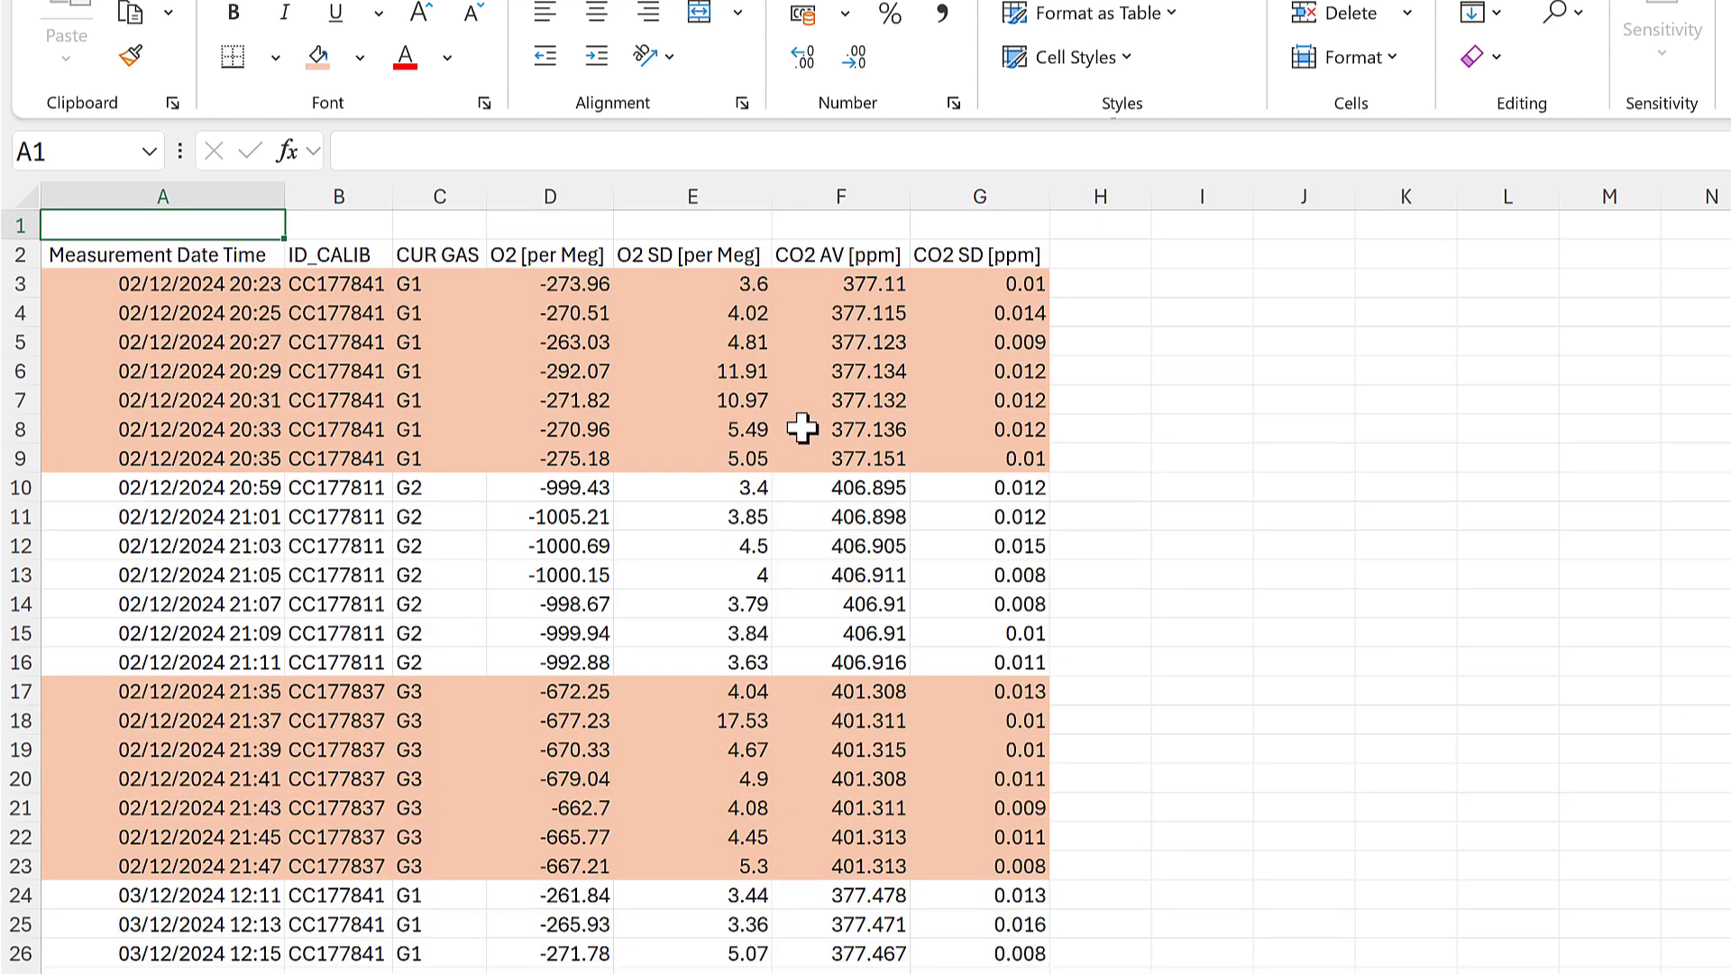
# - Remove the fill colour from all of columns A to G
pyautogui.click(223, 190)
pyautogui.moveTo(223, 189); pyautogui.dragTo(919, 170)
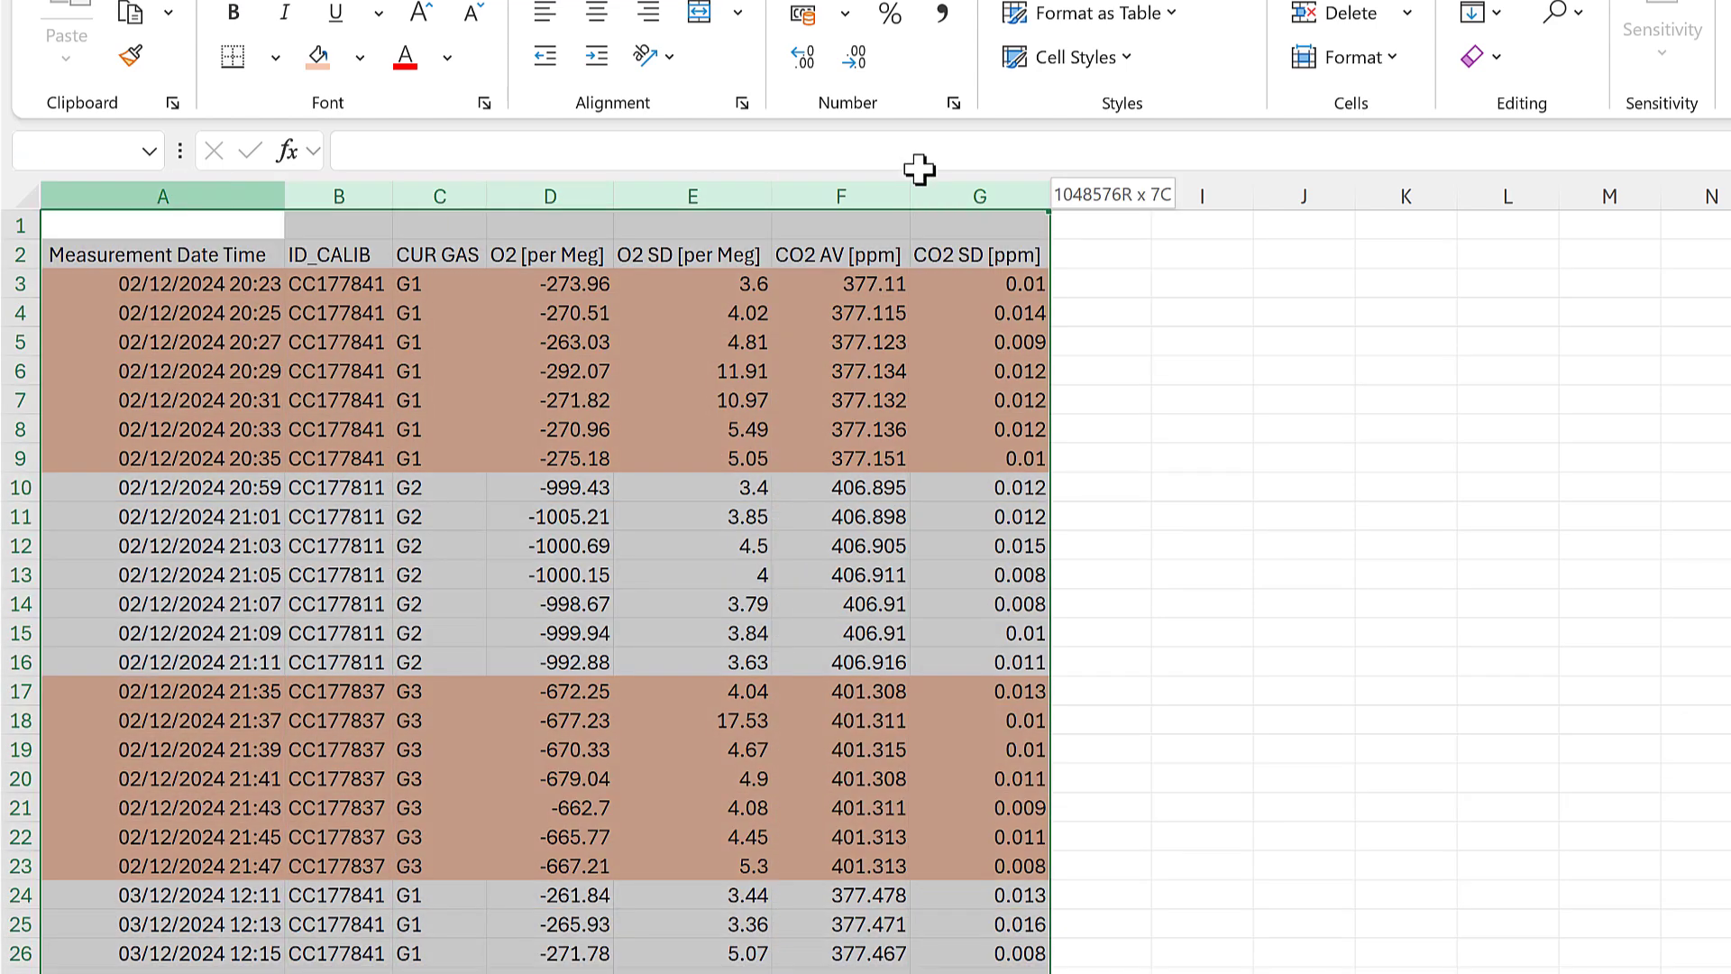
pyautogui.click(359, 61)
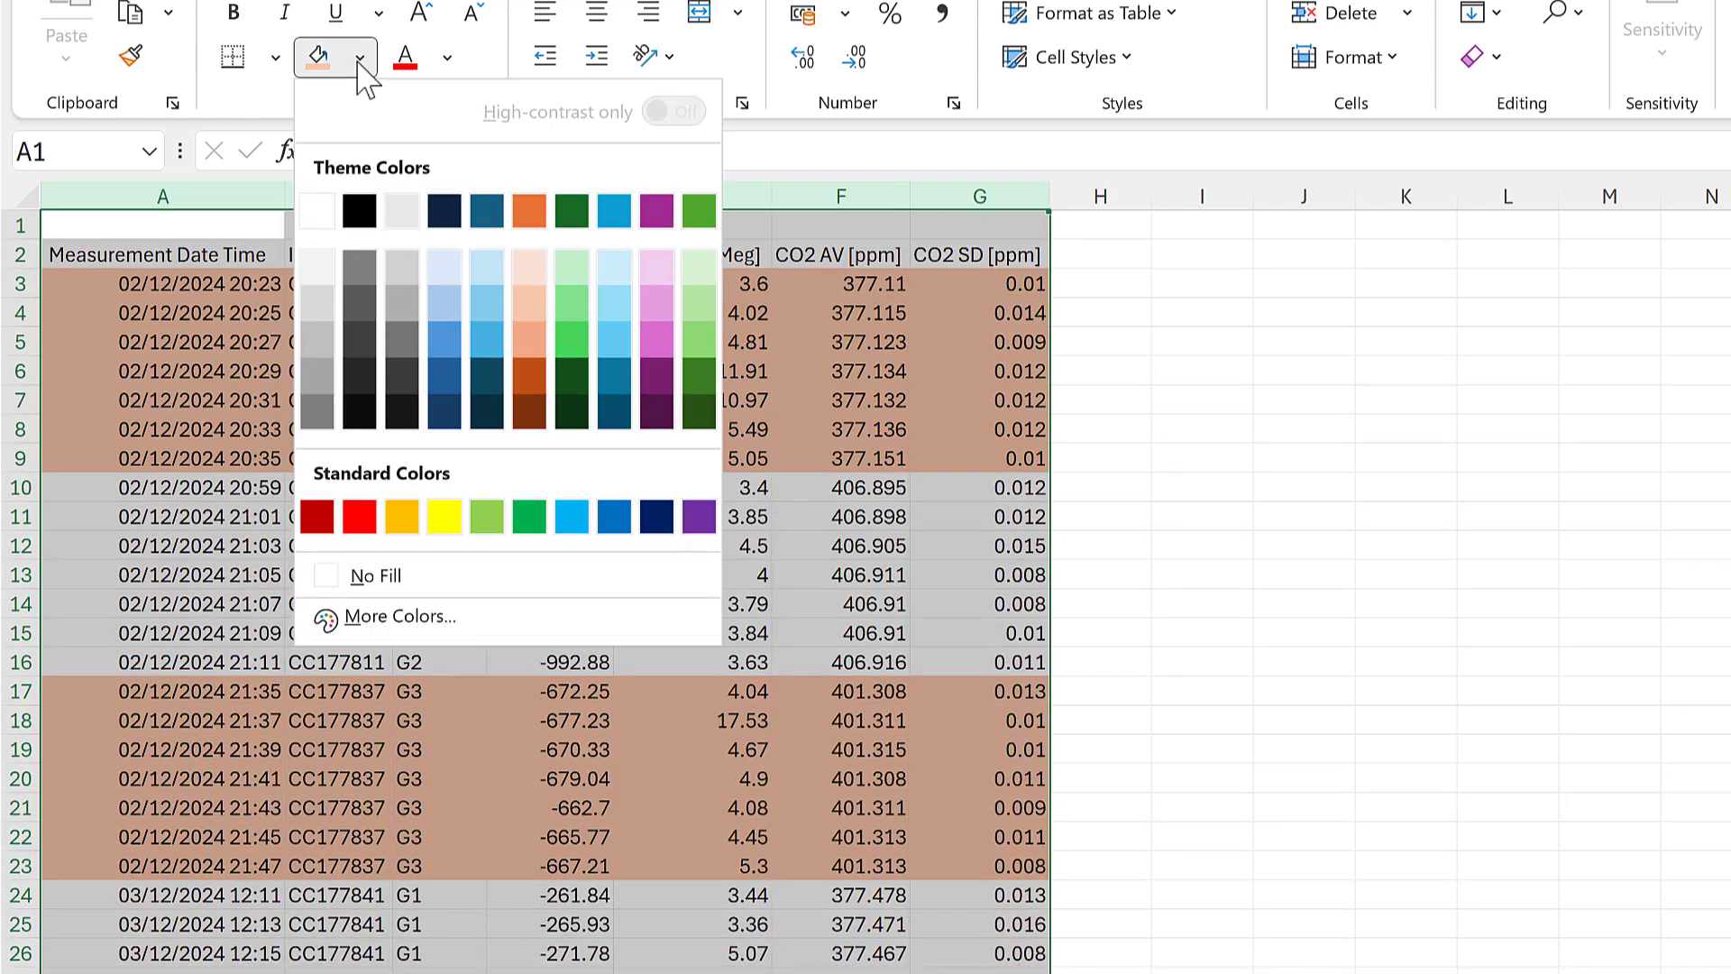
pyautogui.click(433, 582)
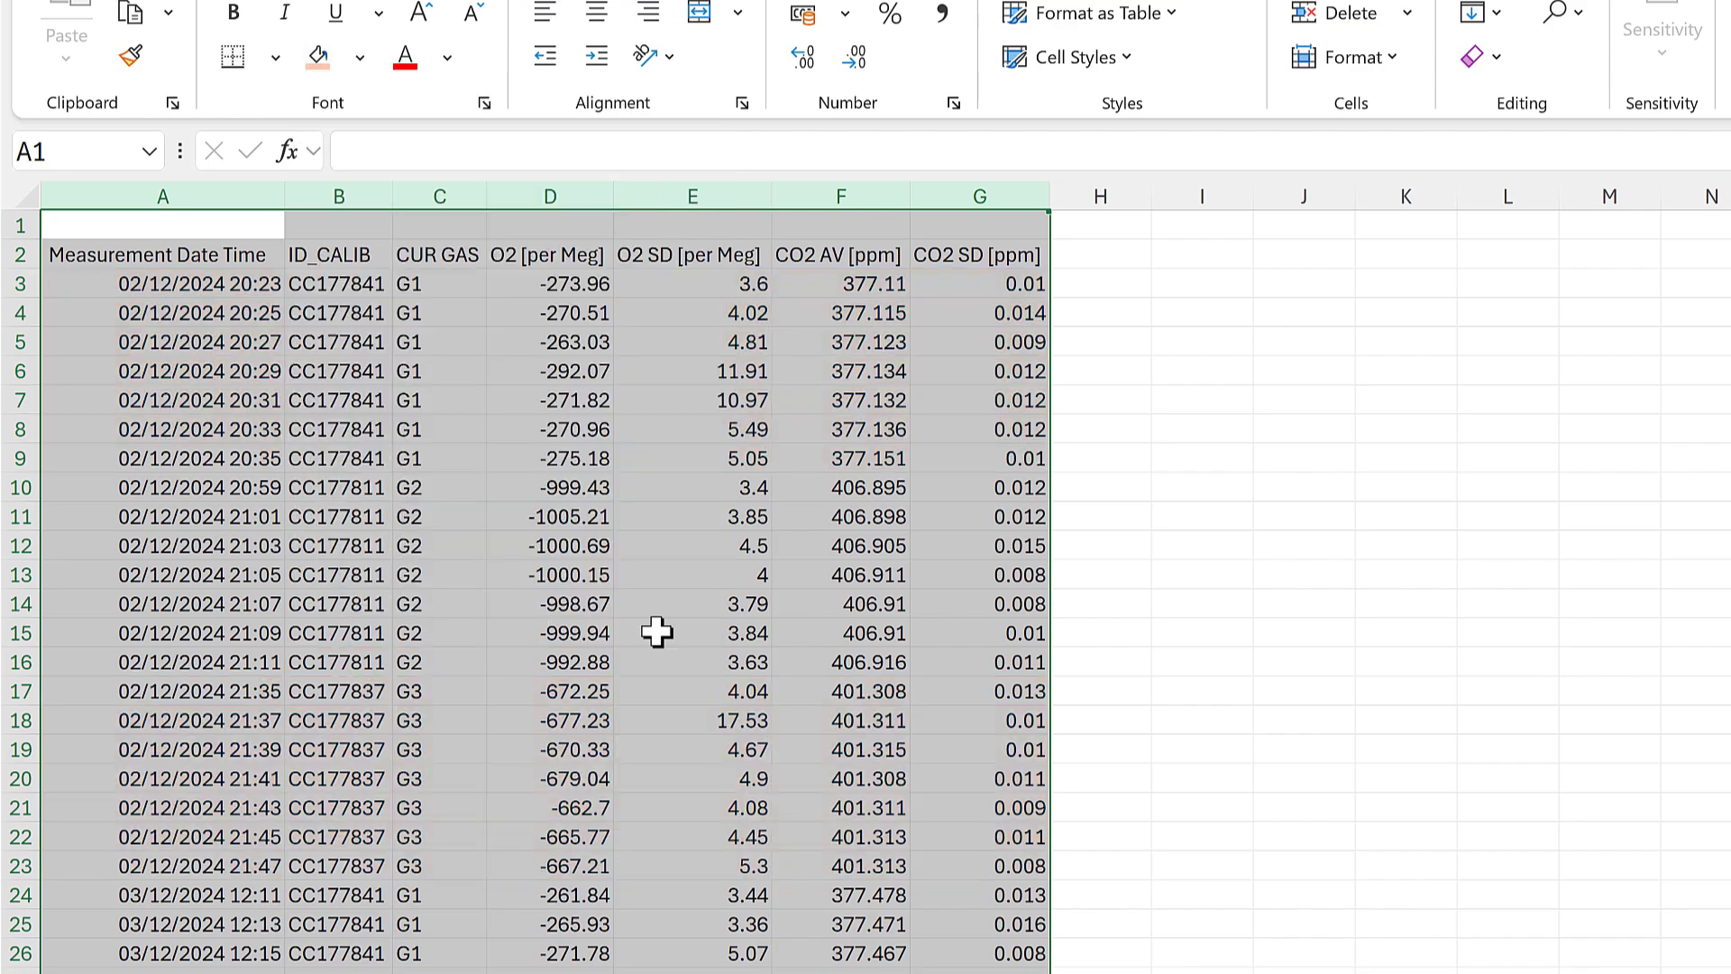
# - Add a helper column with the heading "No." in H2 and the starting value 1 in H3
pyautogui.click(1081, 250)
pyautogui.write('No.')
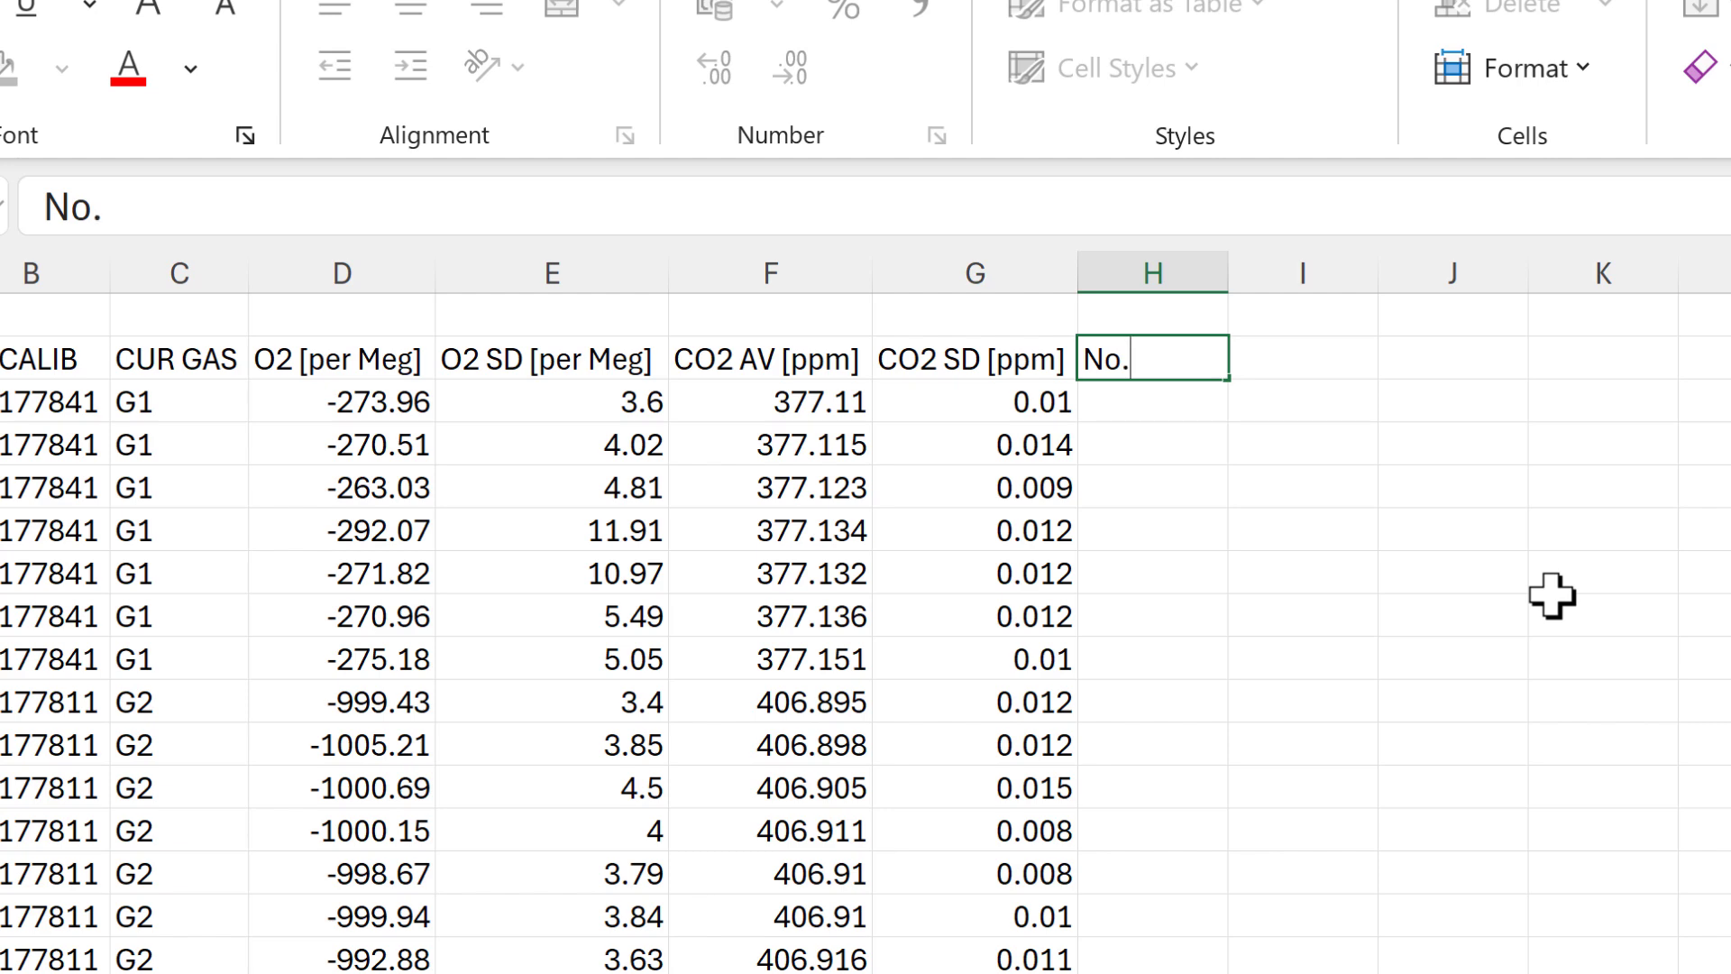
pyautogui.press('Return')
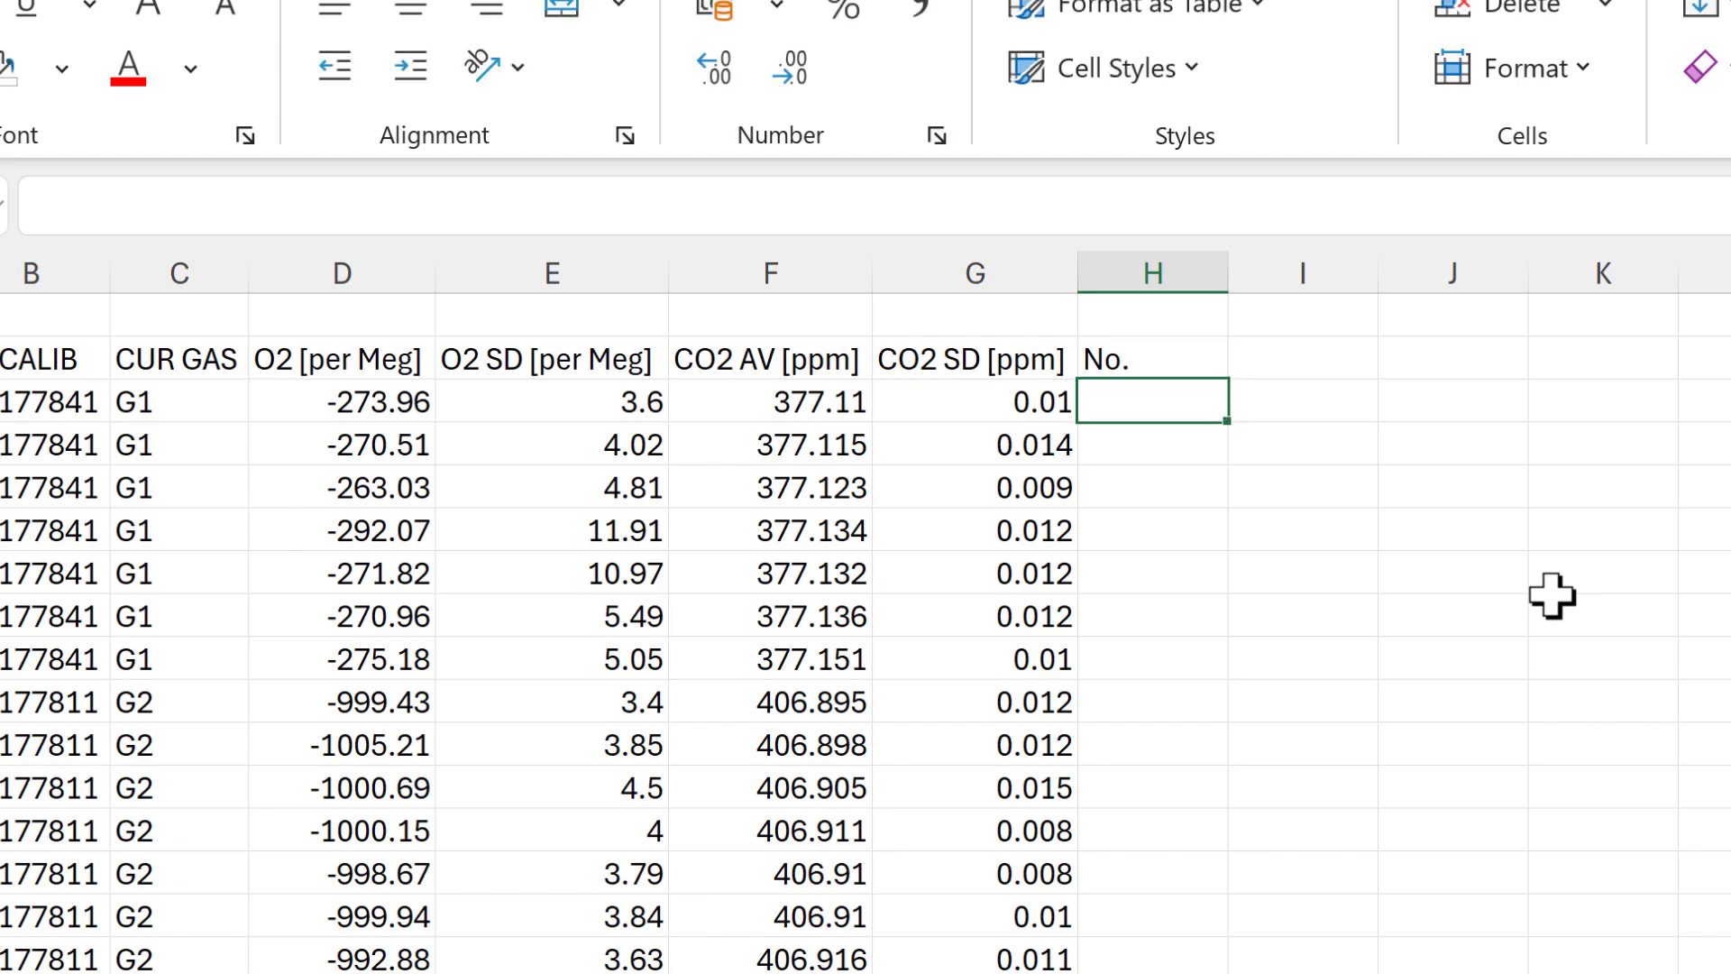
pyautogui.write('1')
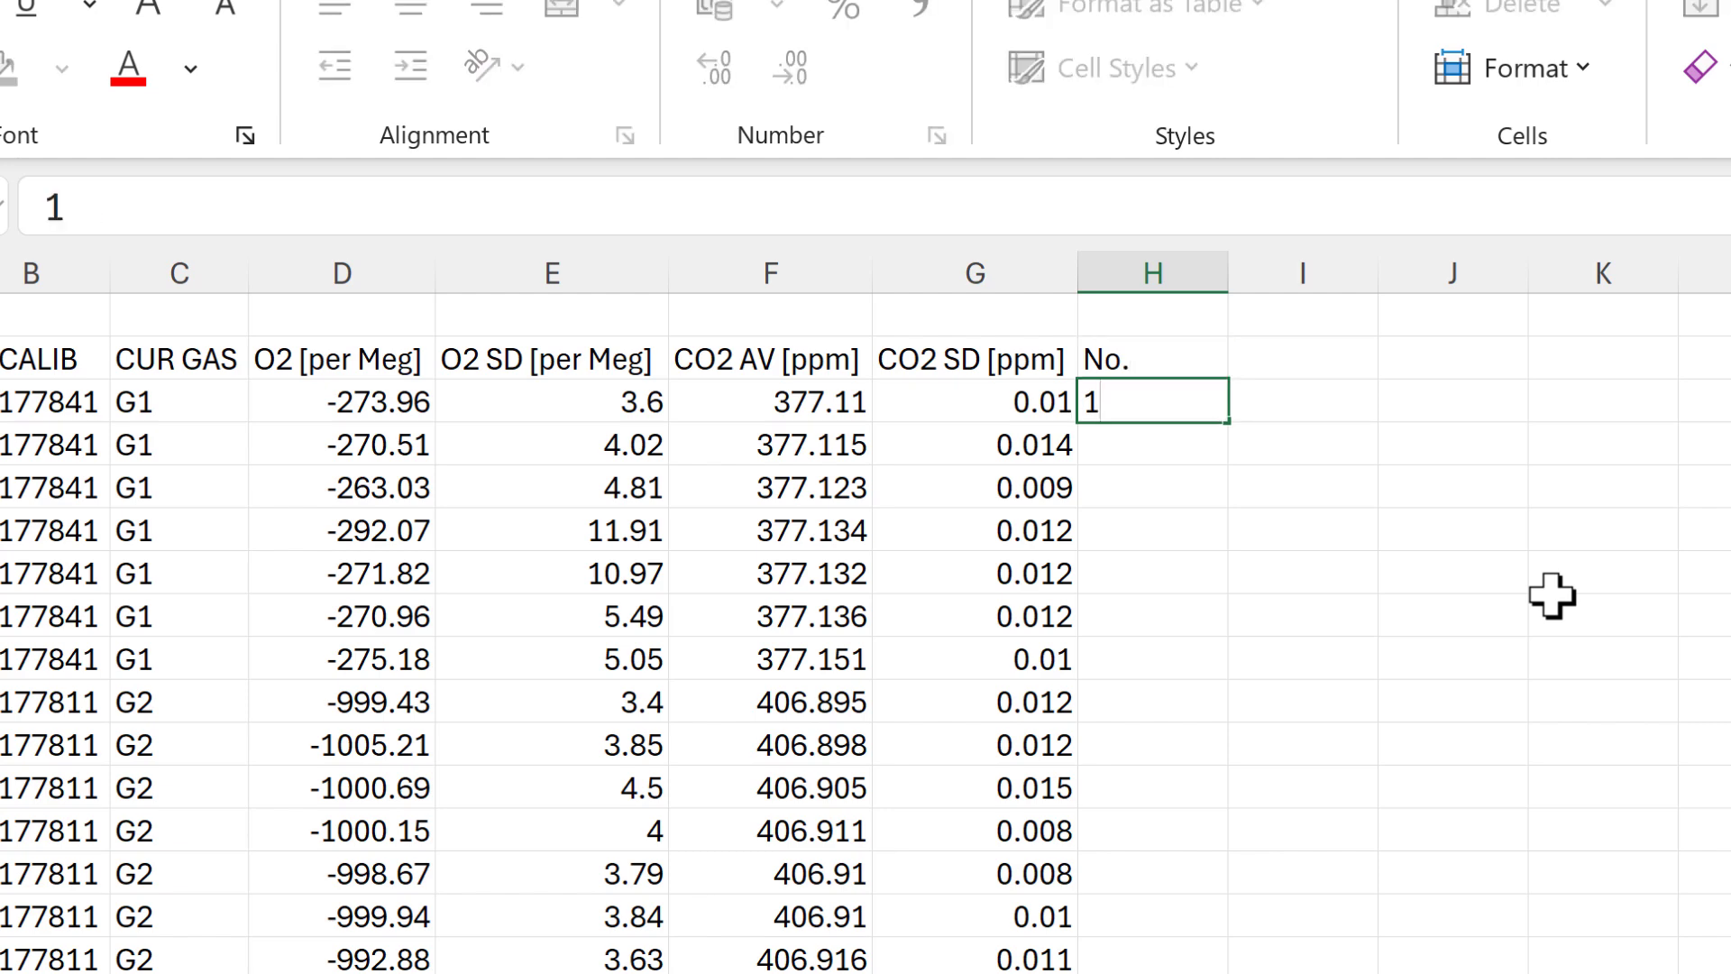
pyautogui.press('Return')
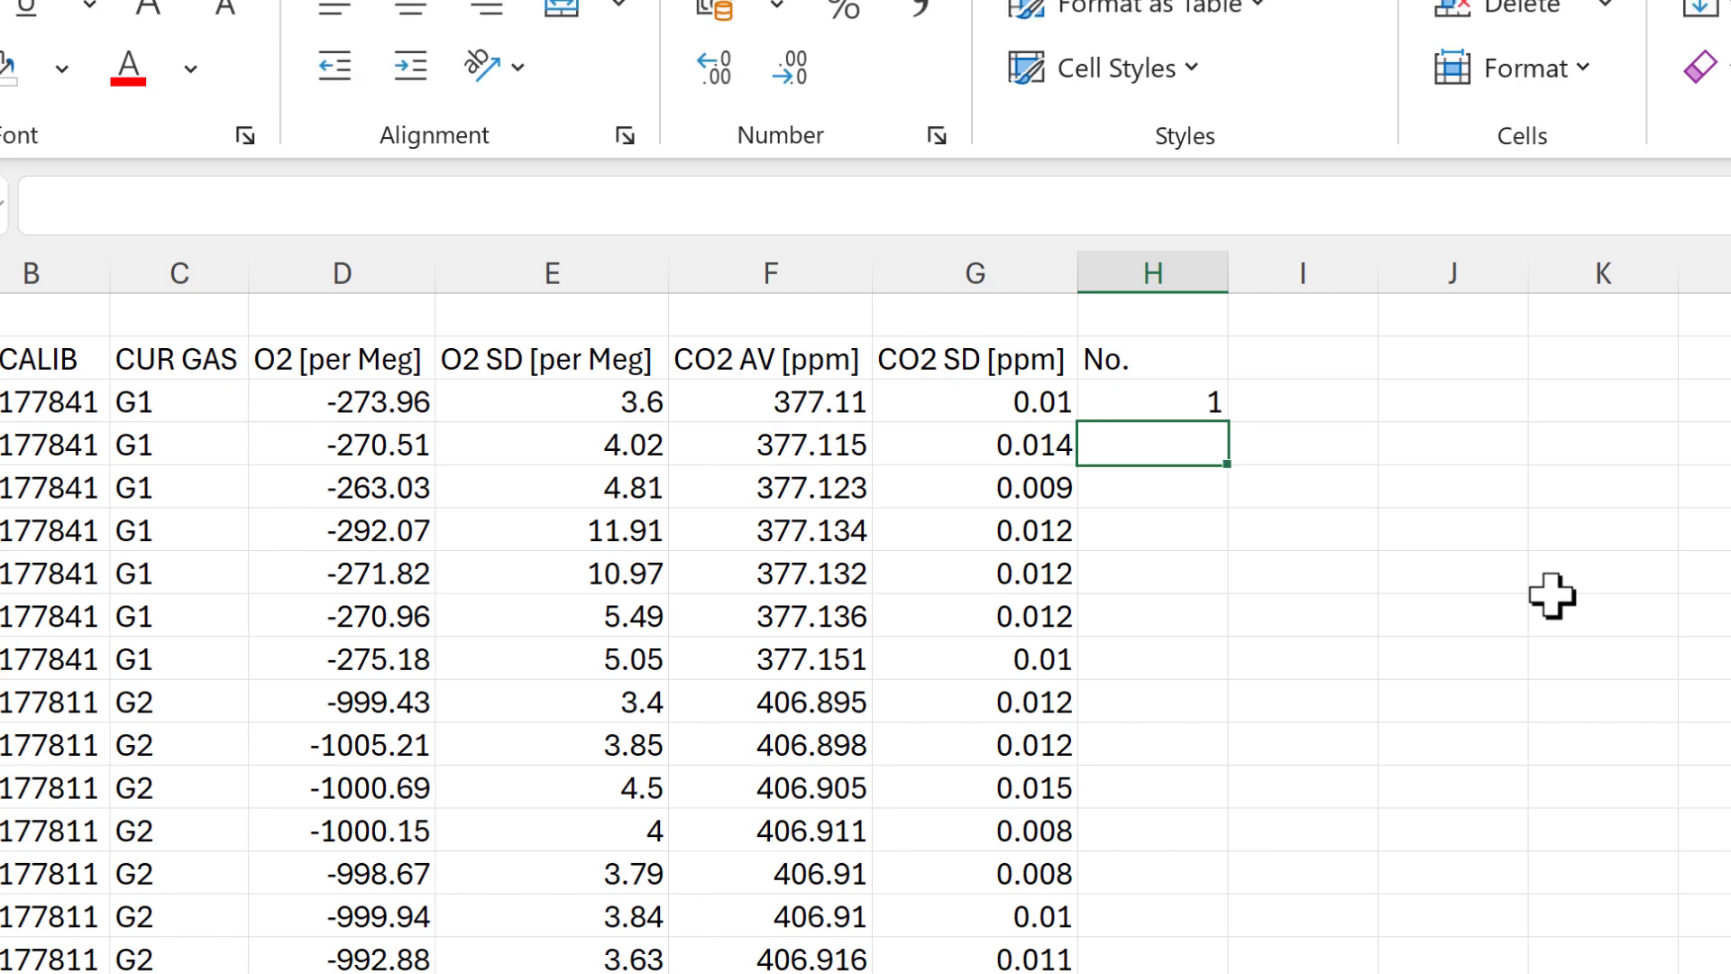
# - Enter =IF(C4=C3,H3,H3+1) in H4 and fill the formula down the rest of the No. column
pyautogui.write('=if')
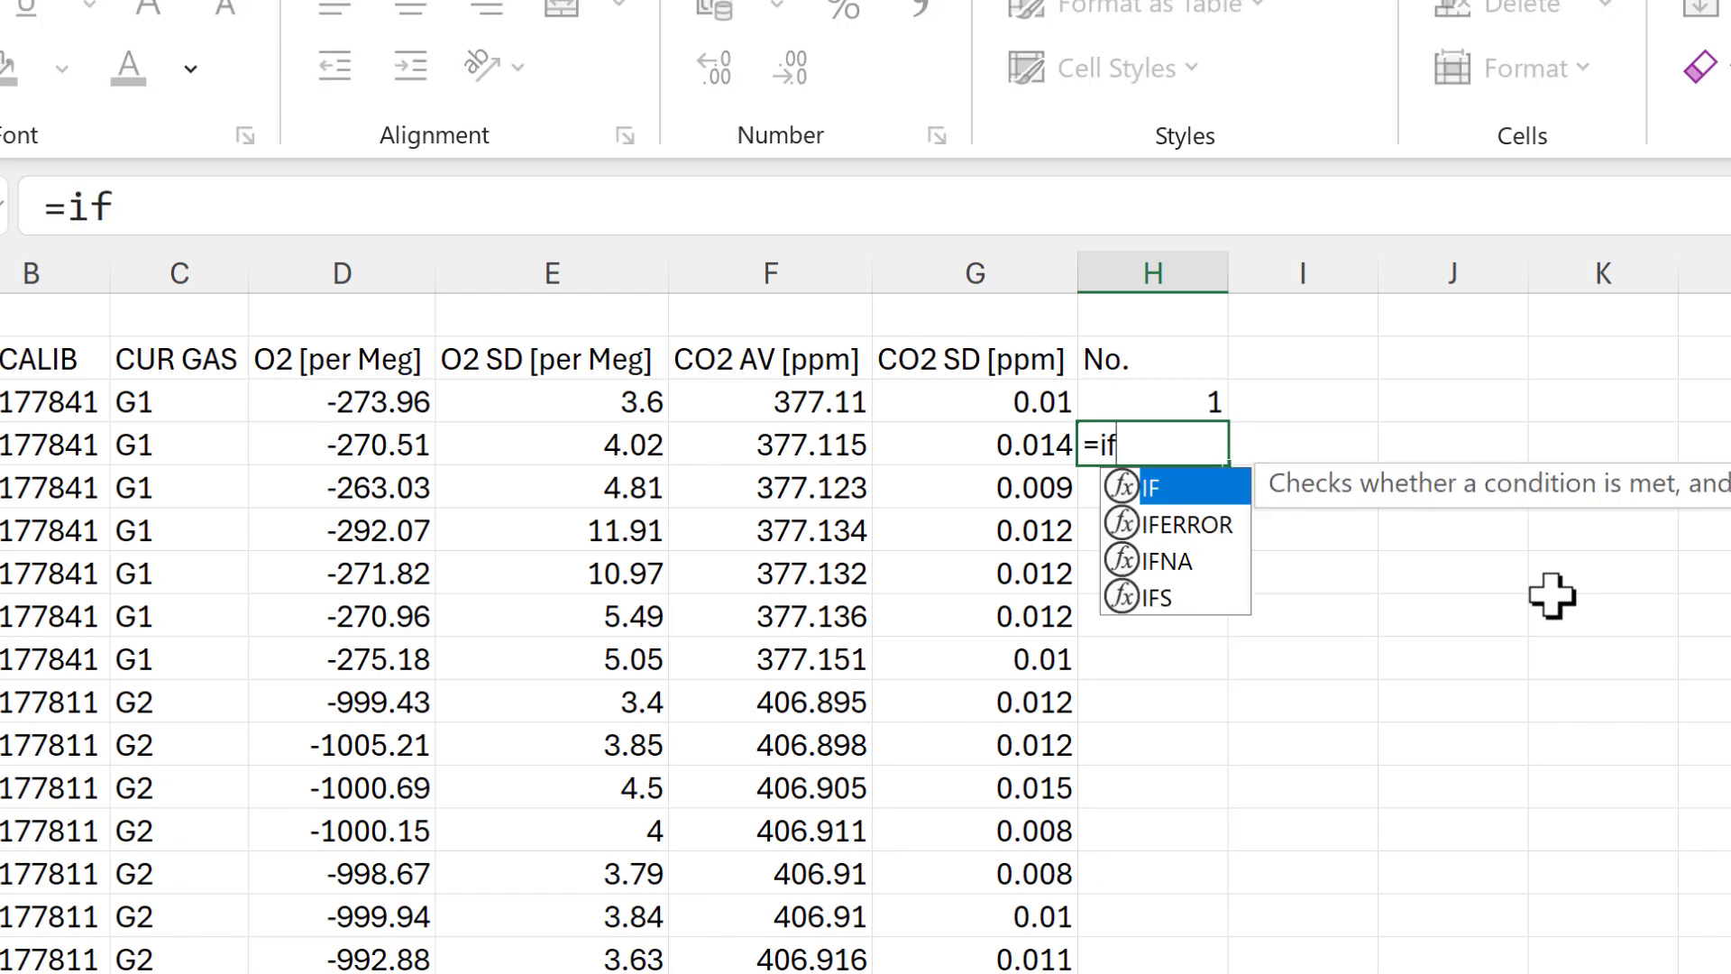
pyautogui.press('Tab')
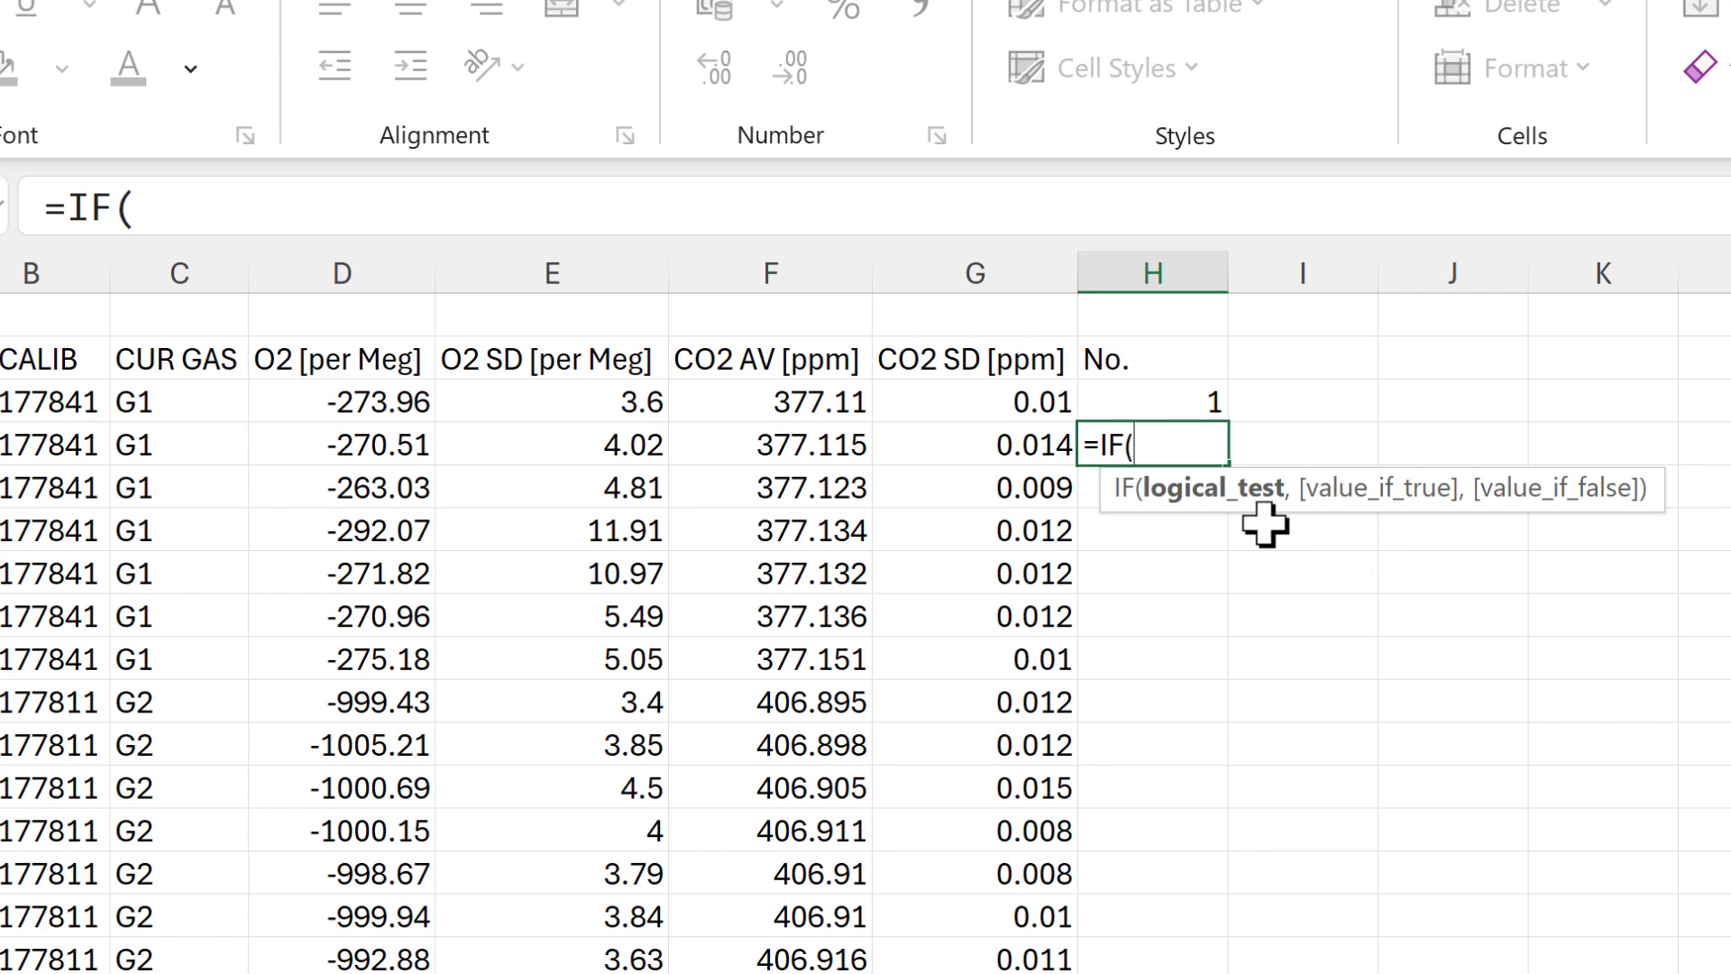
pyautogui.click(144, 450)
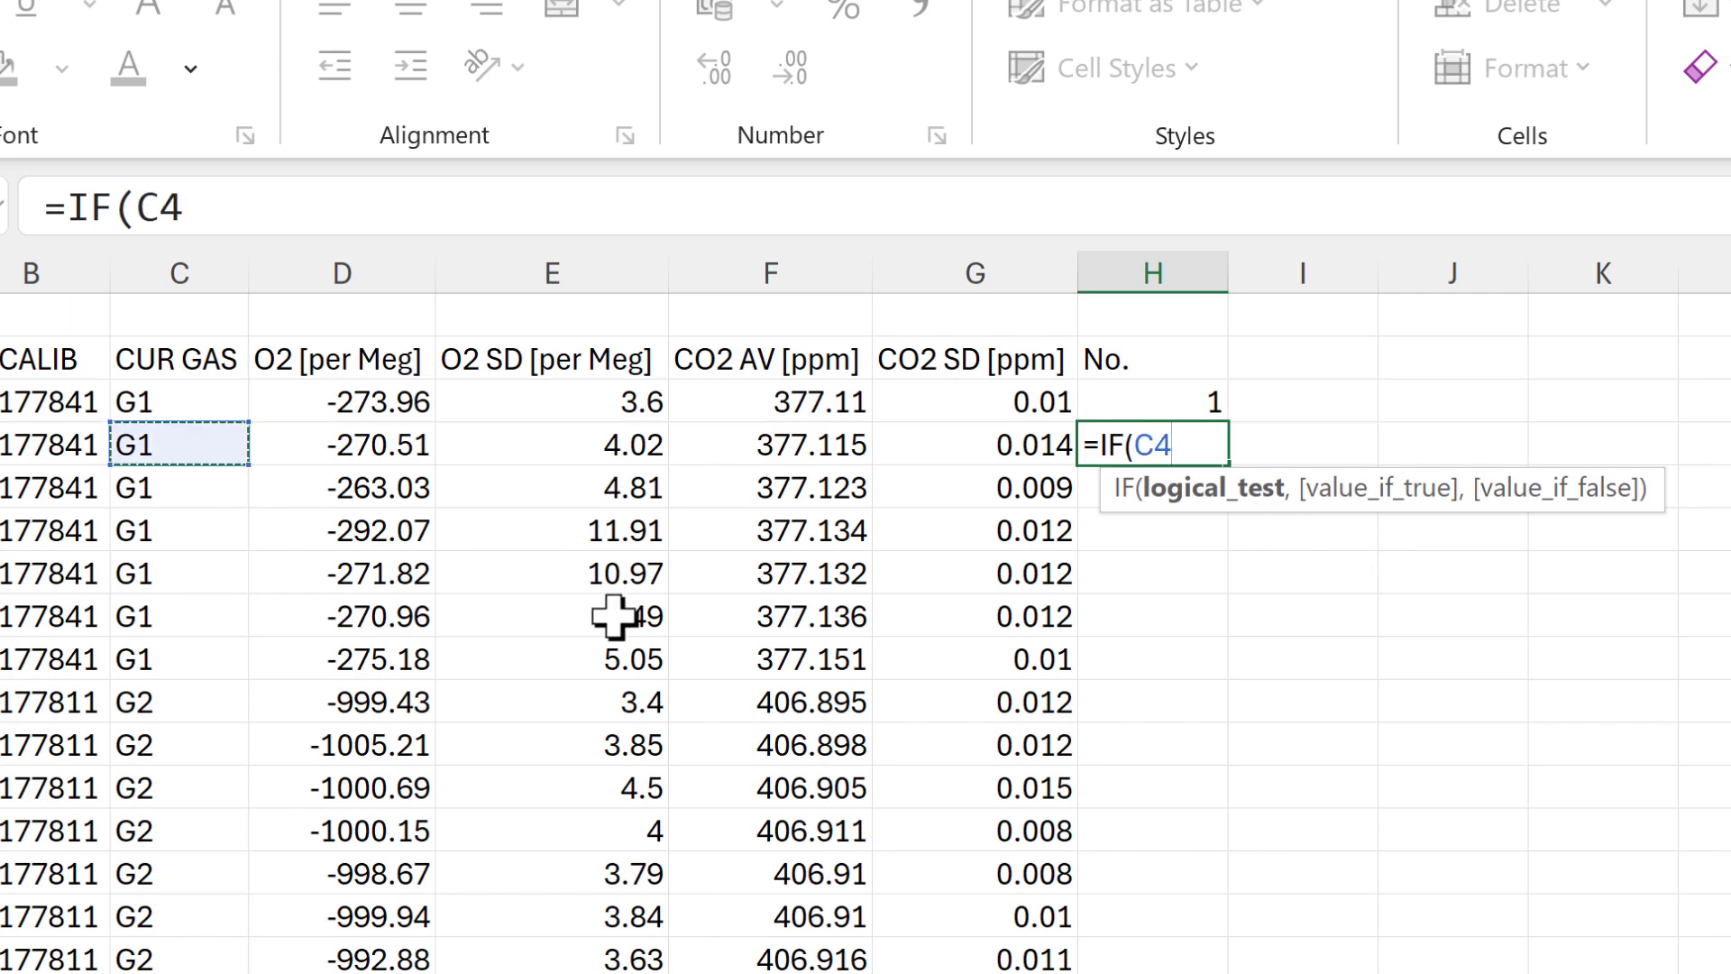
pyautogui.write('=')
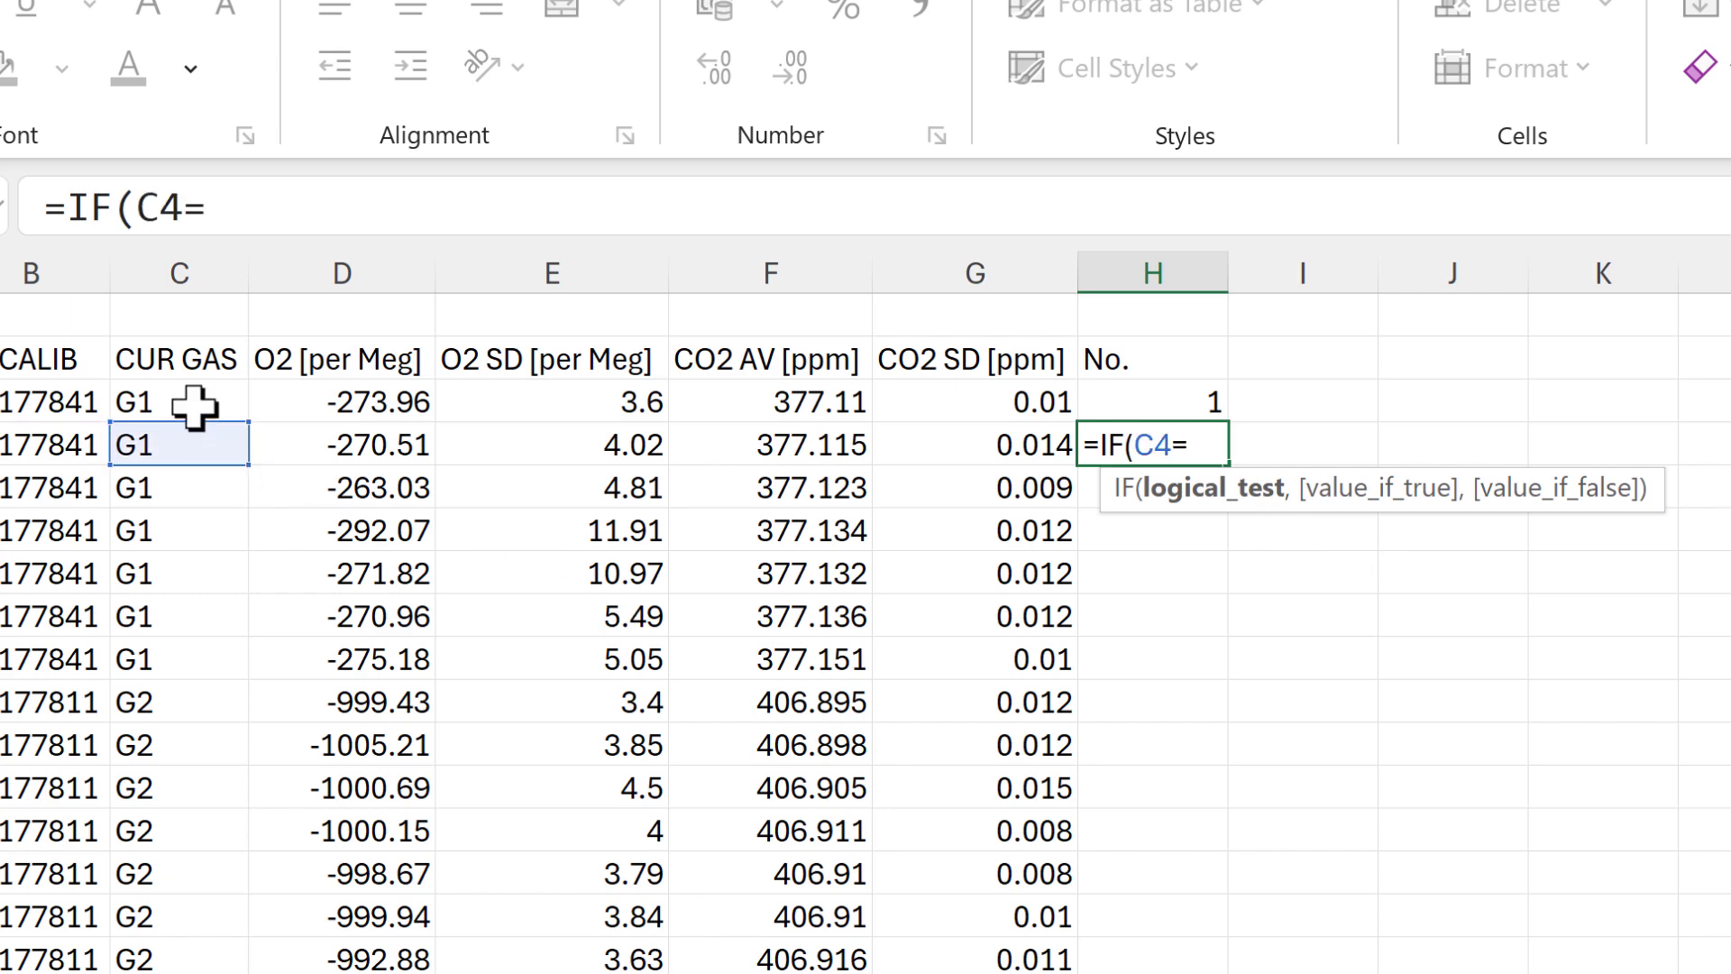
pyautogui.click(194, 408)
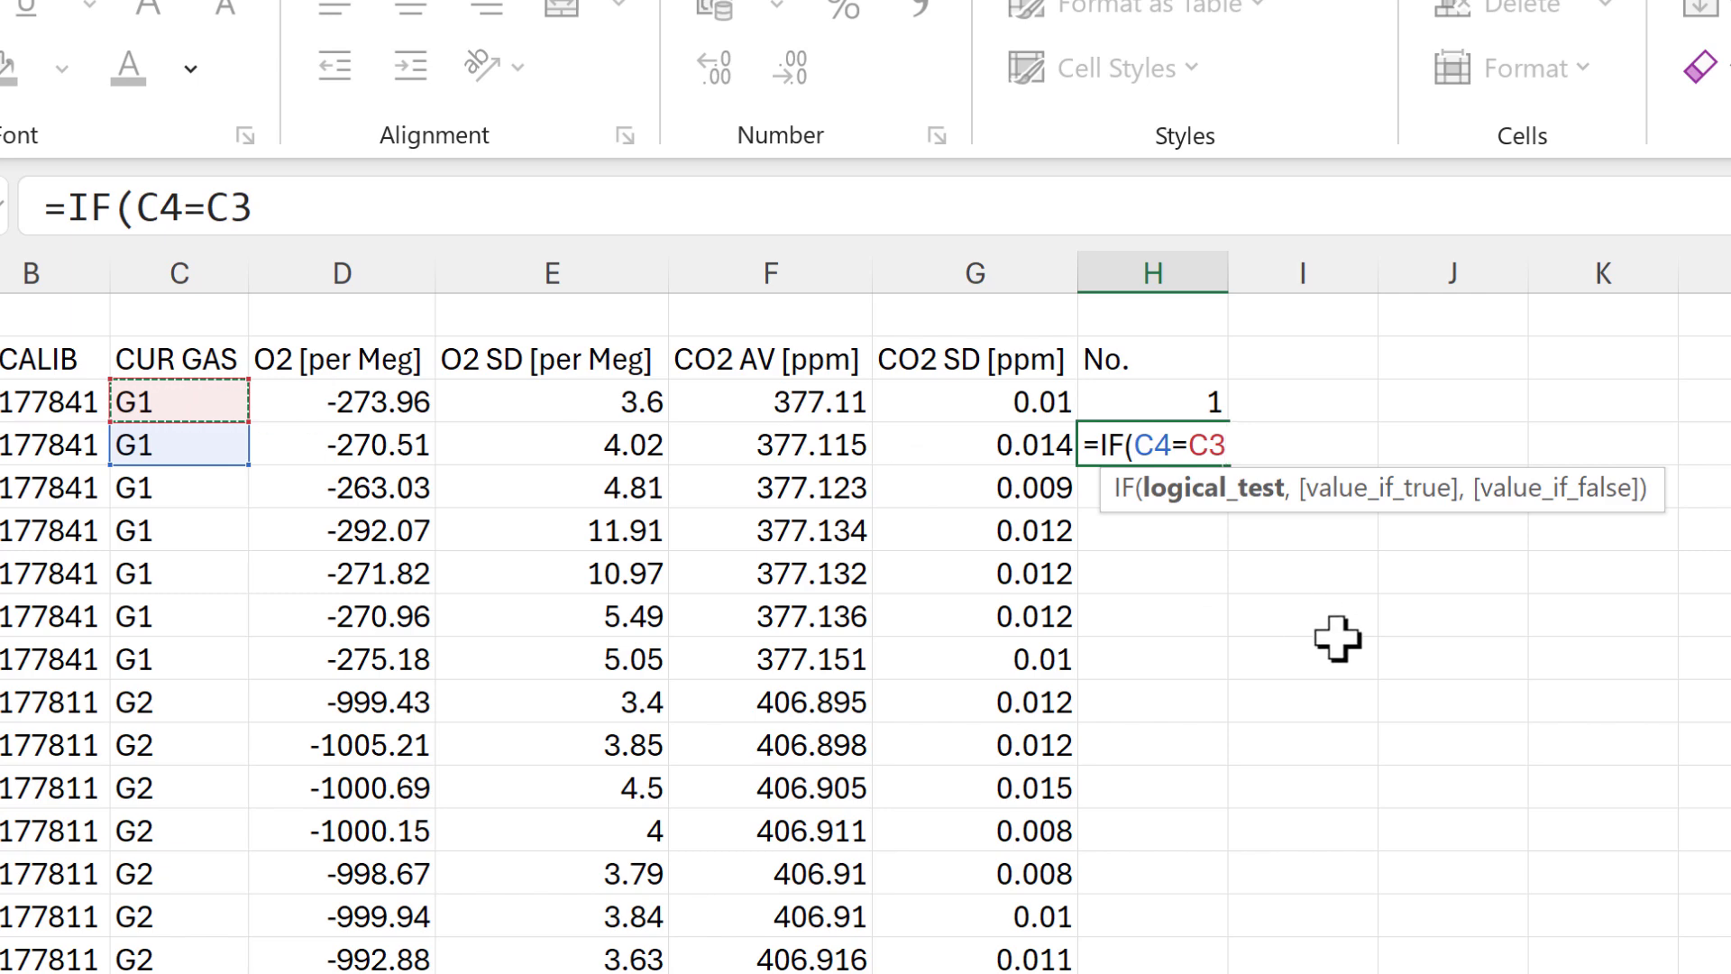
pyautogui.write(',')
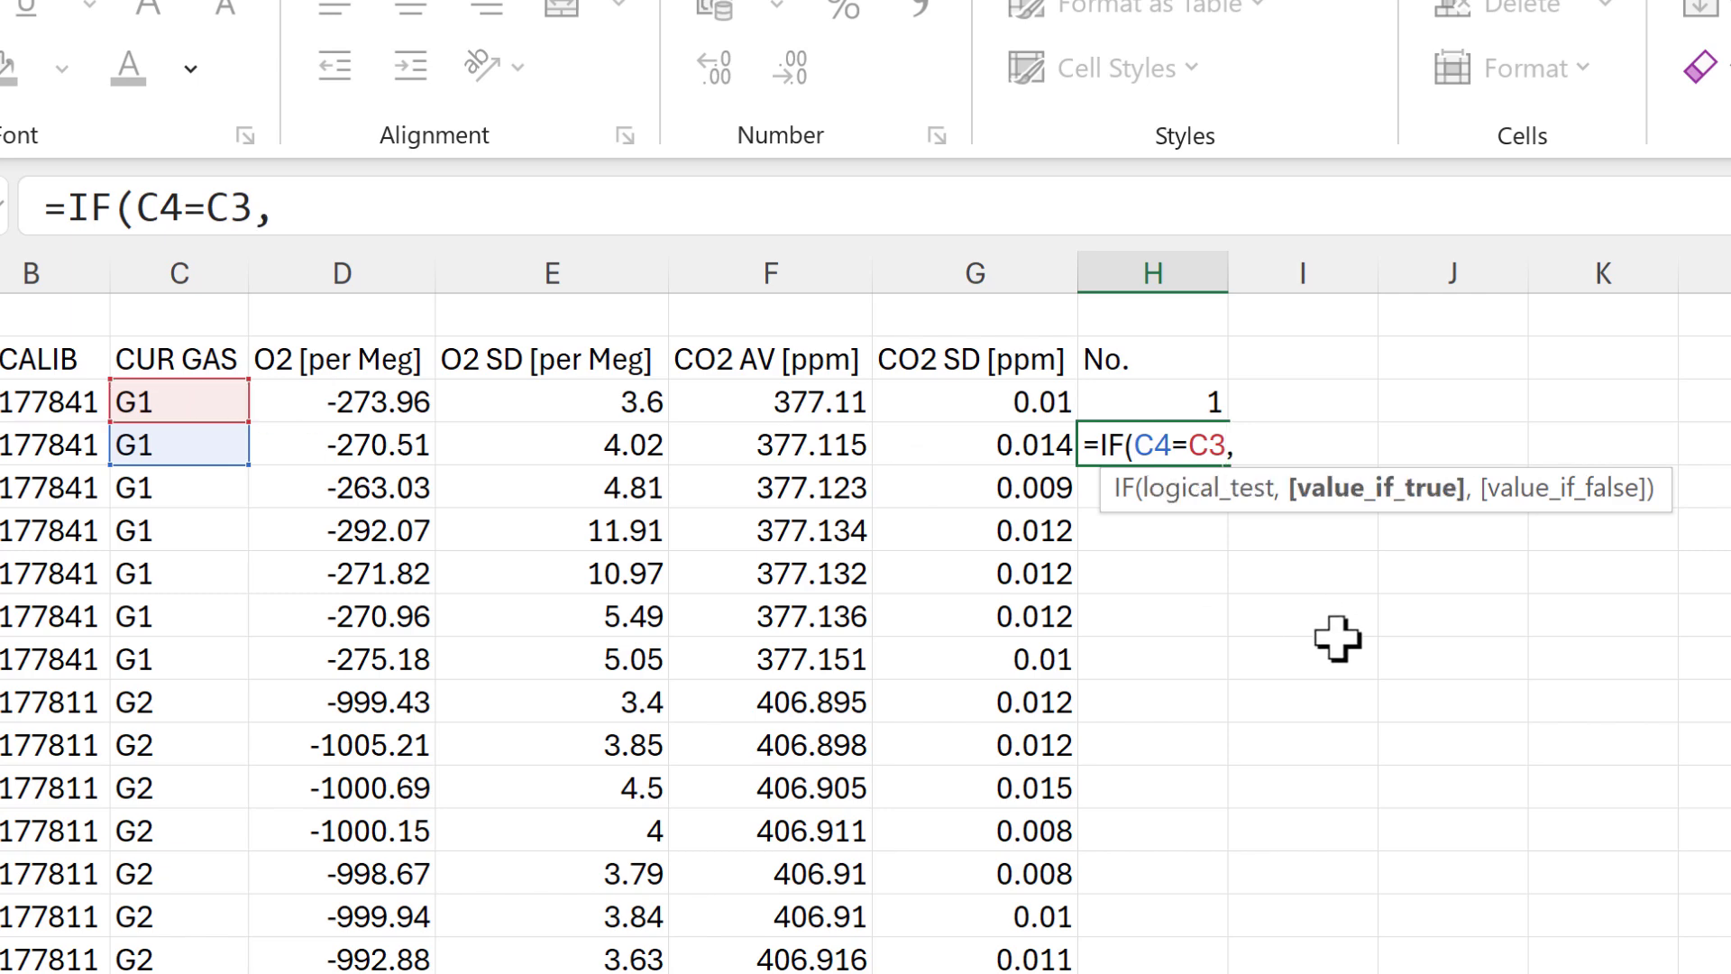
pyautogui.click(1188, 399)
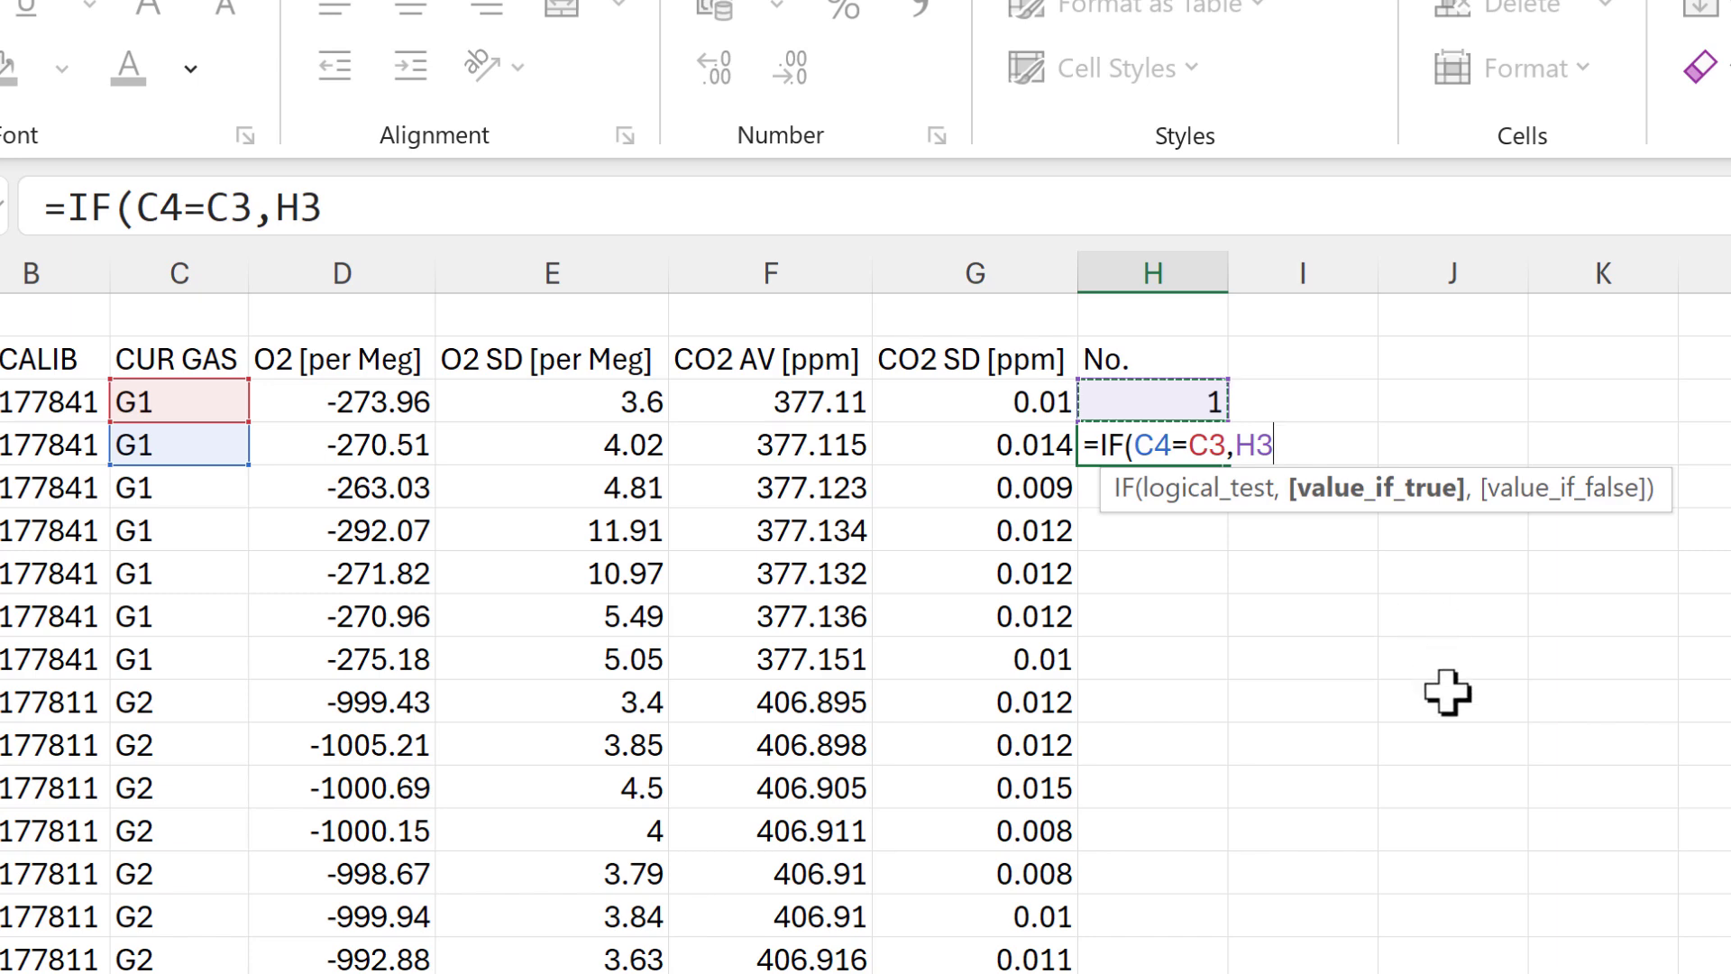
pyautogui.write(',')
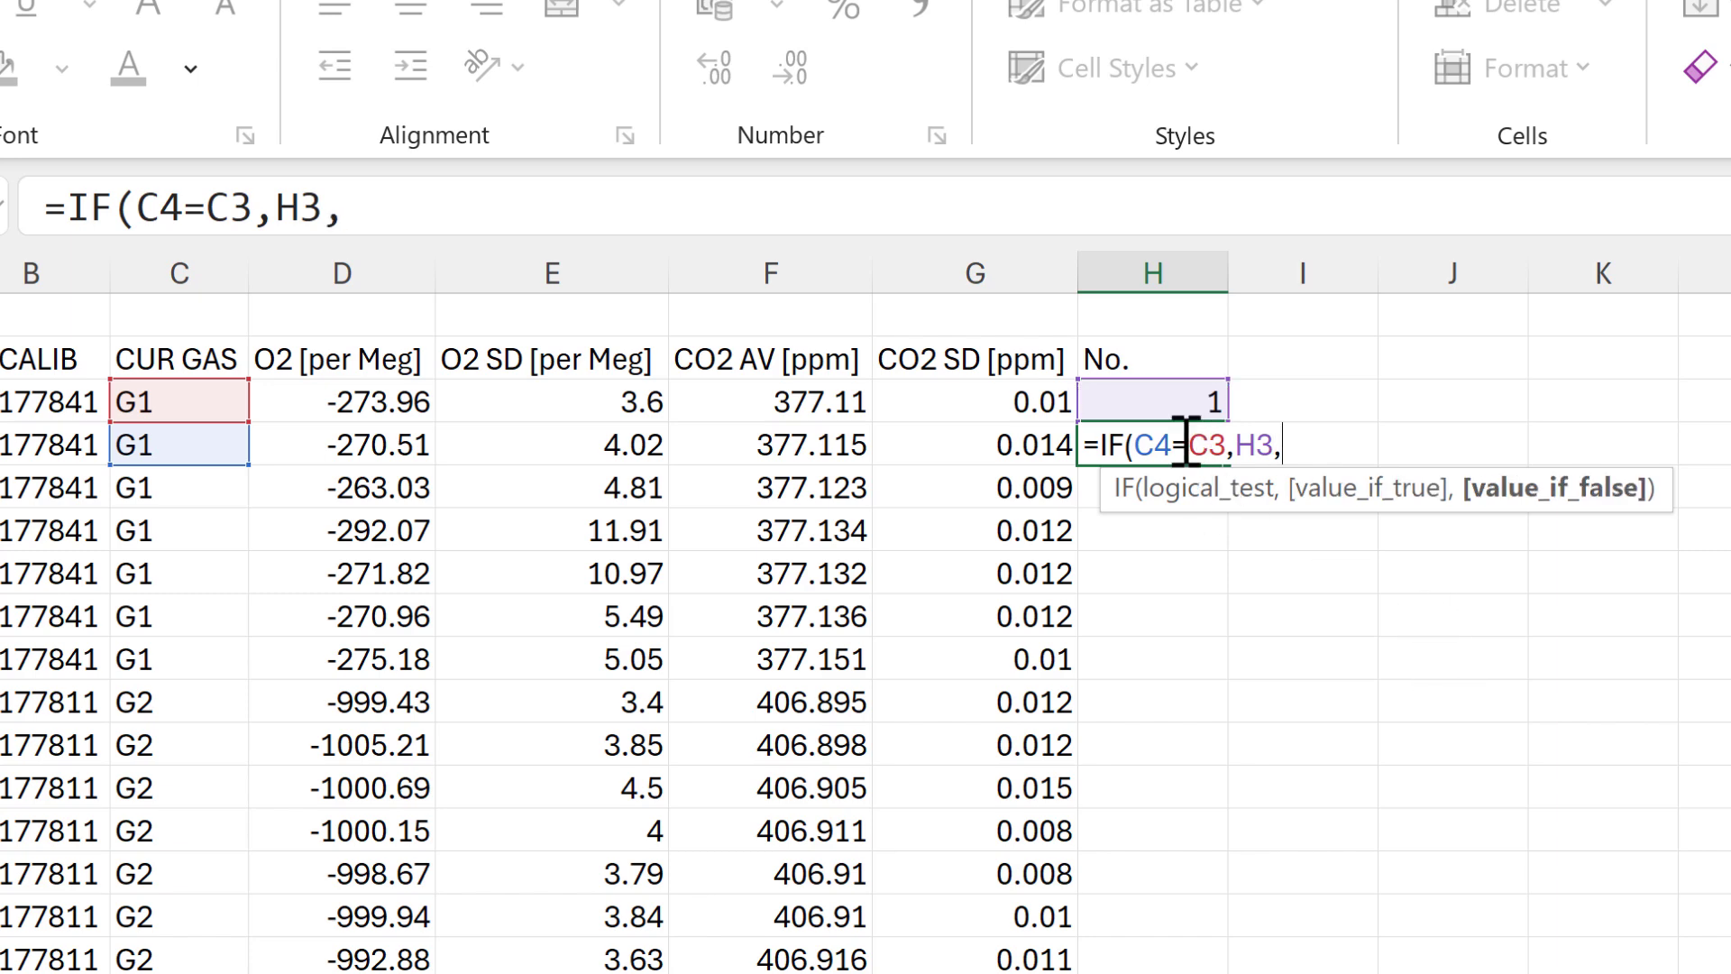
pyautogui.click(1164, 406)
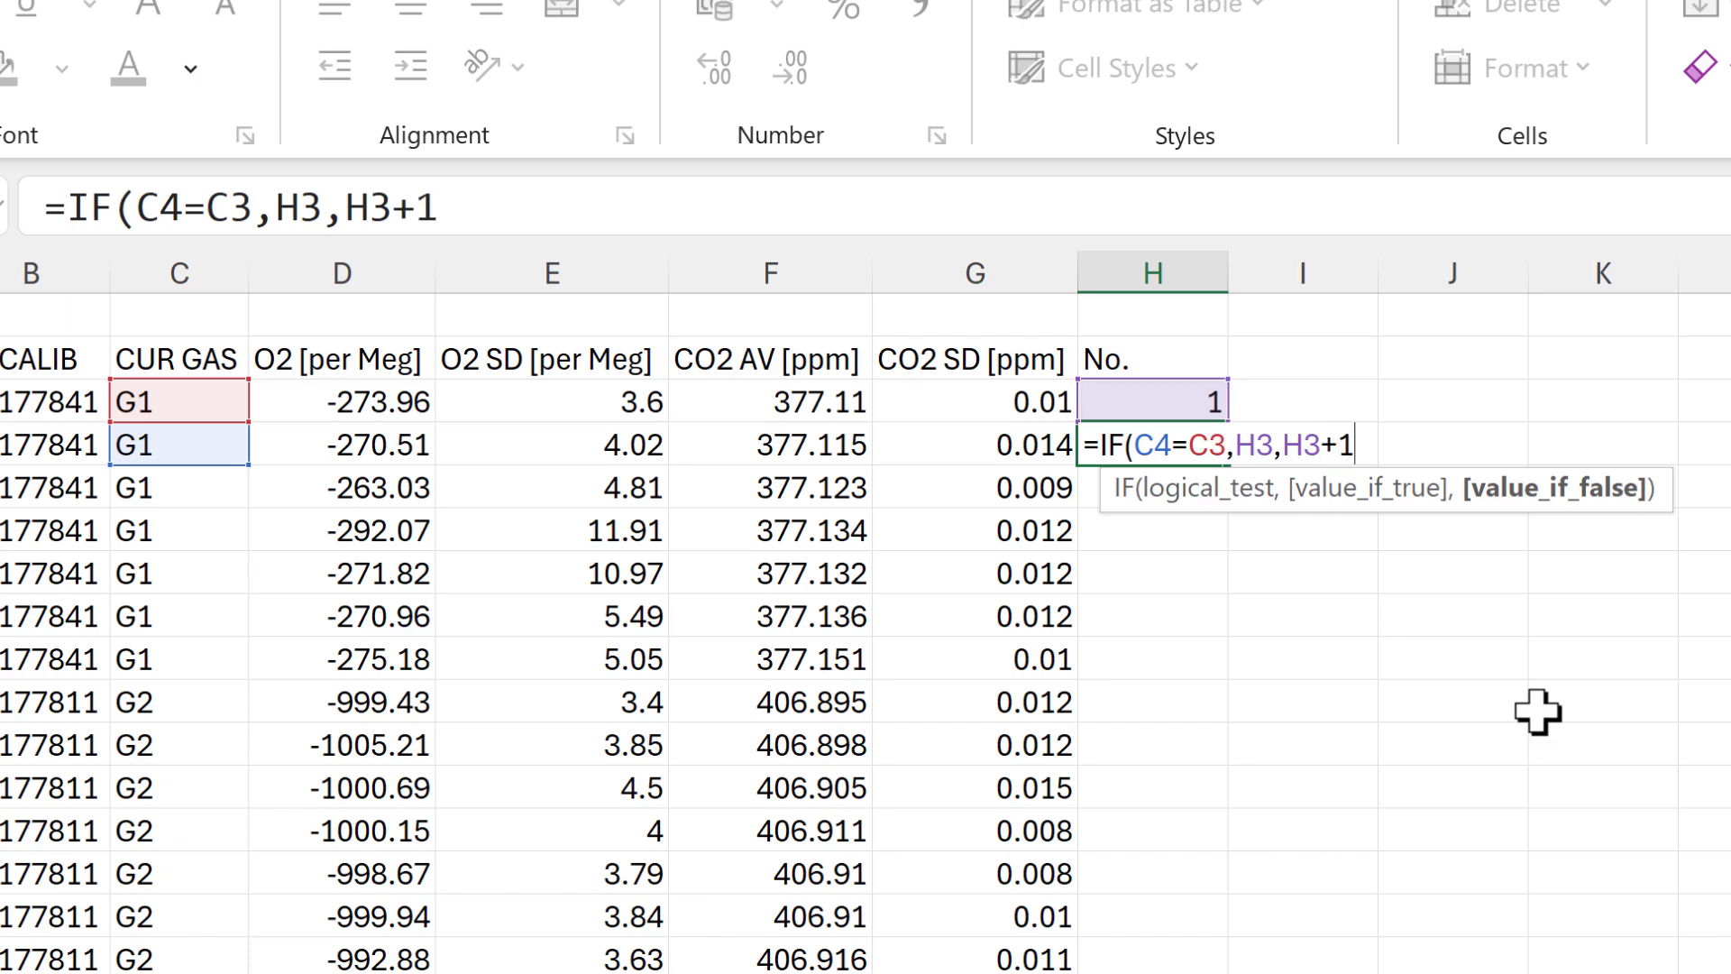
pyautogui.write('+1)')
pyautogui.press('Return')
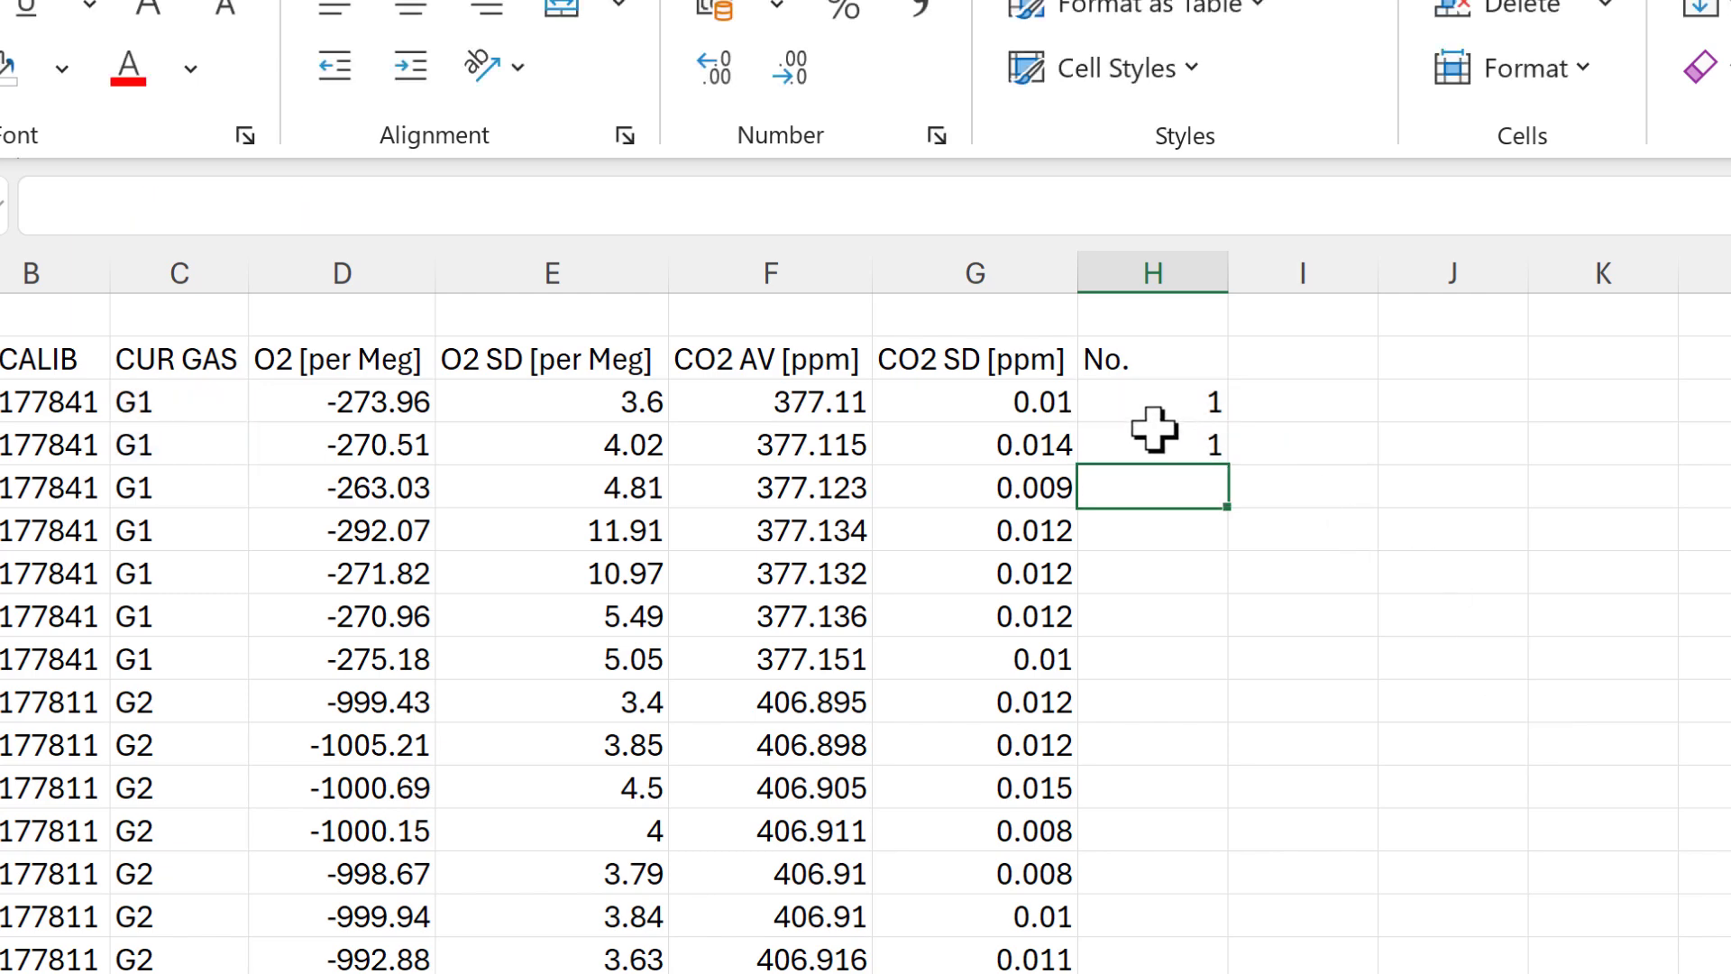
pyautogui.click(1154, 430)
pyautogui.doubleClick(1239, 476)
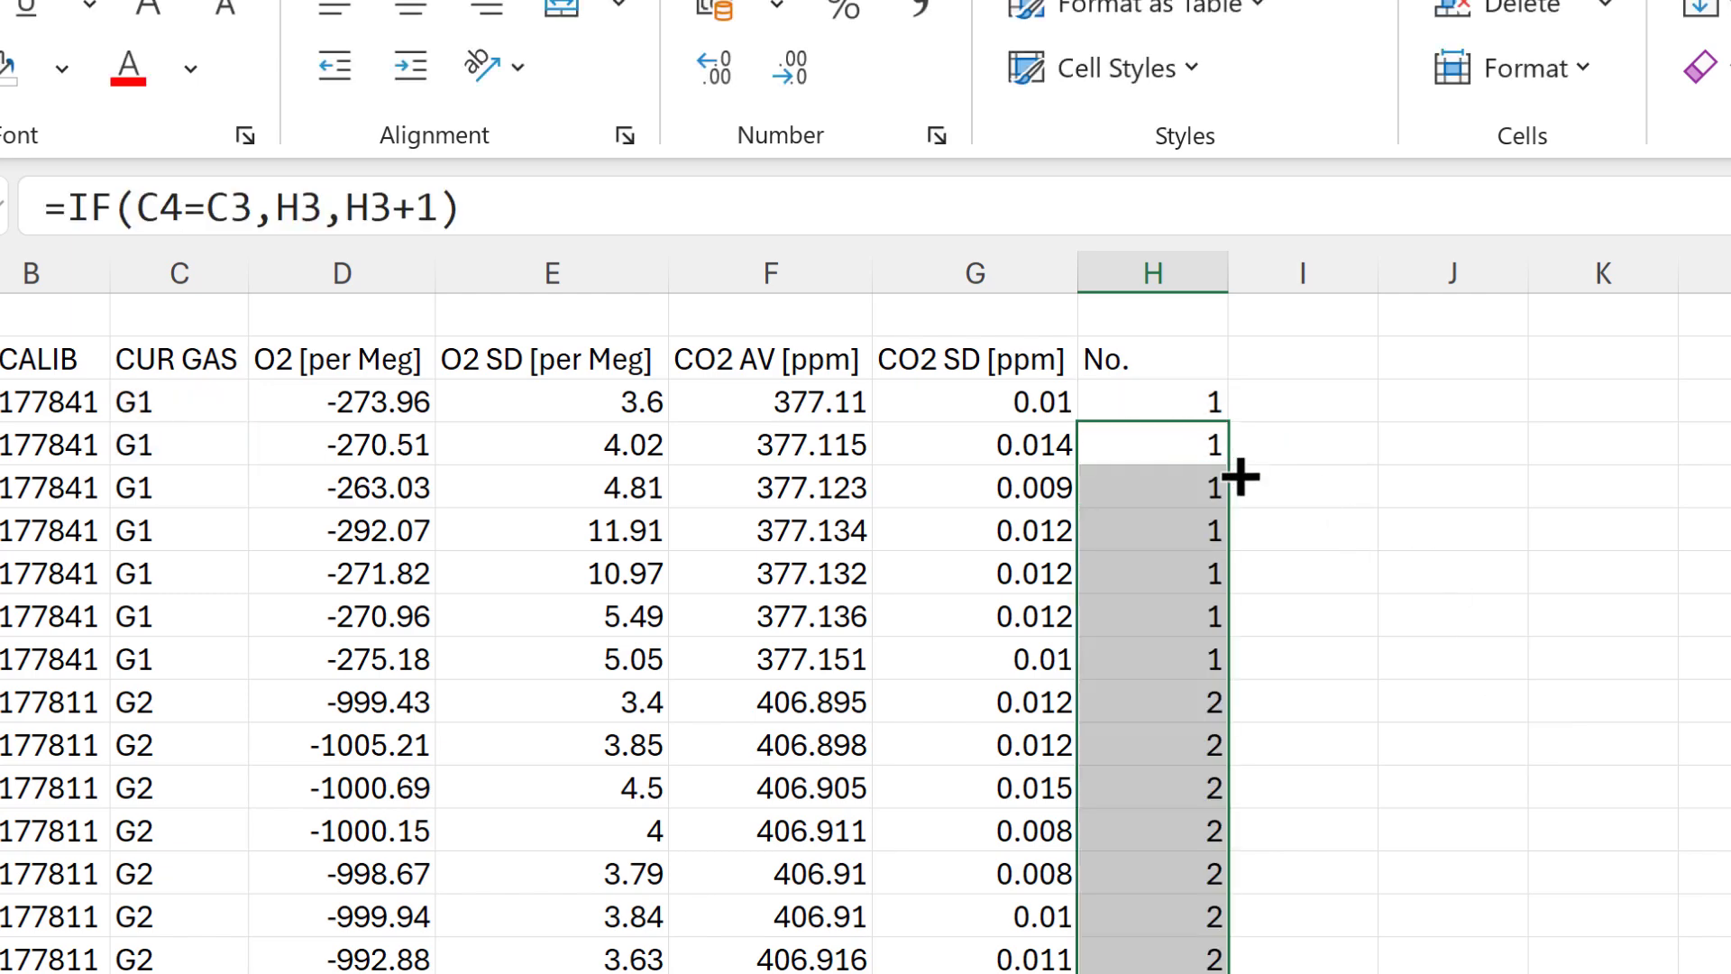
# - Examine the IF formulas in H9, H10 and H11, checking their cell references, logical test and true and false arguments
pyautogui.click(1209, 455)
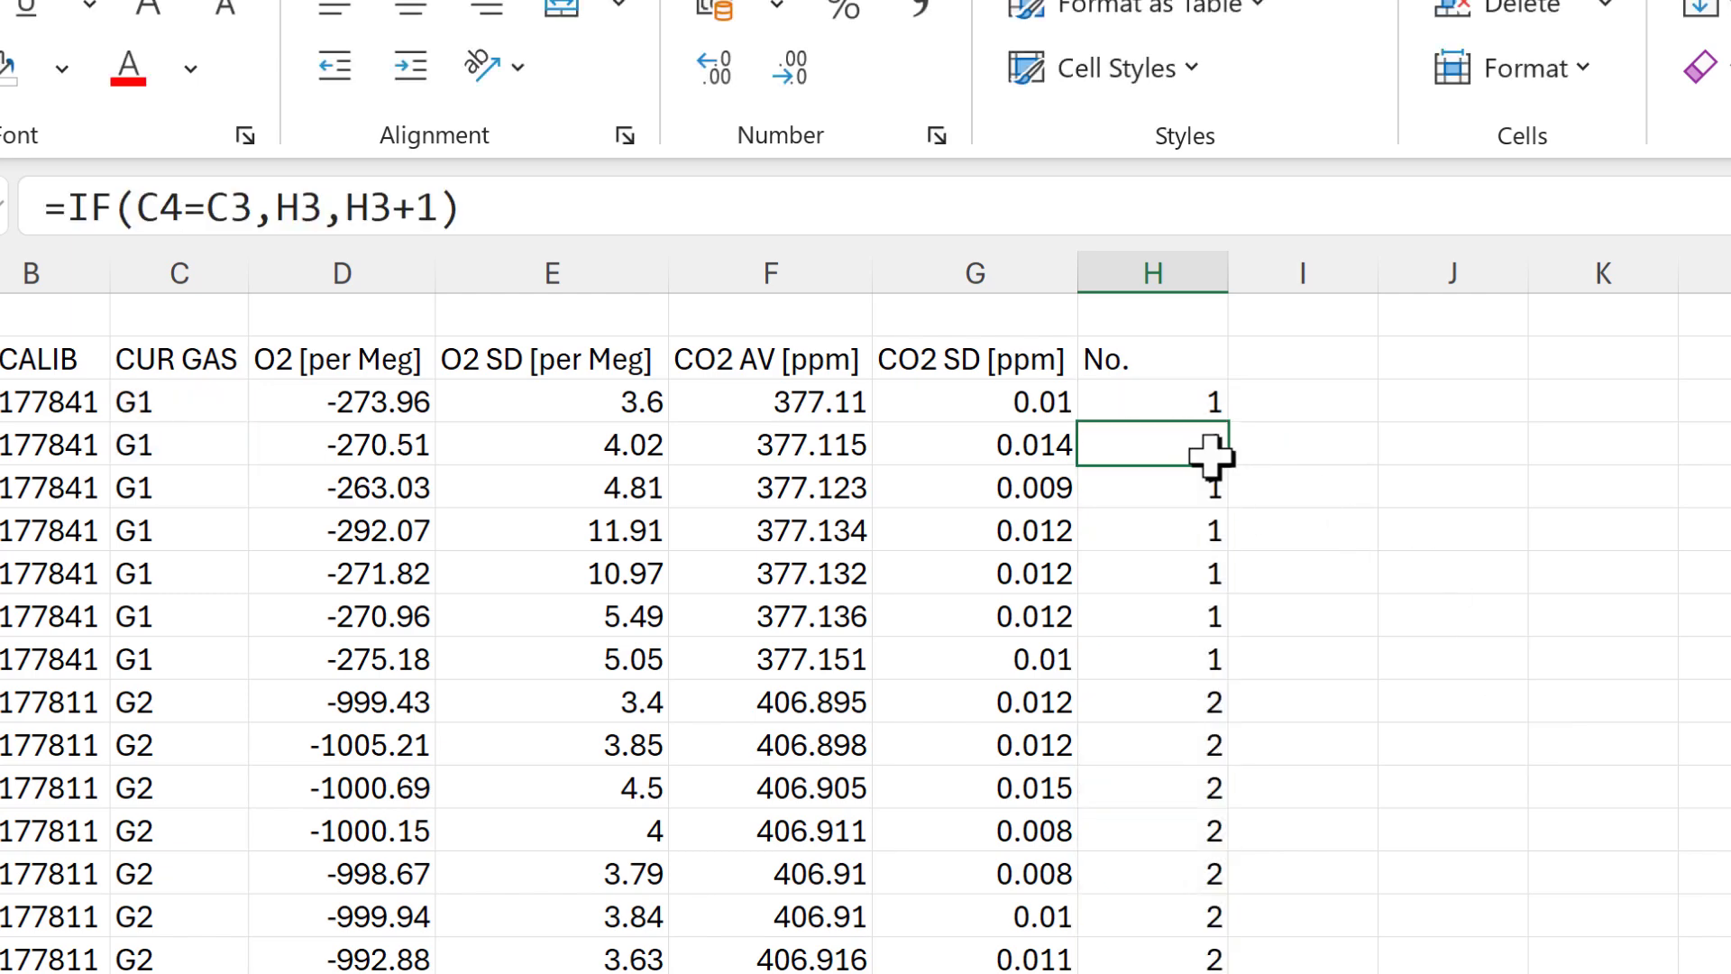
pyautogui.click(1181, 659)
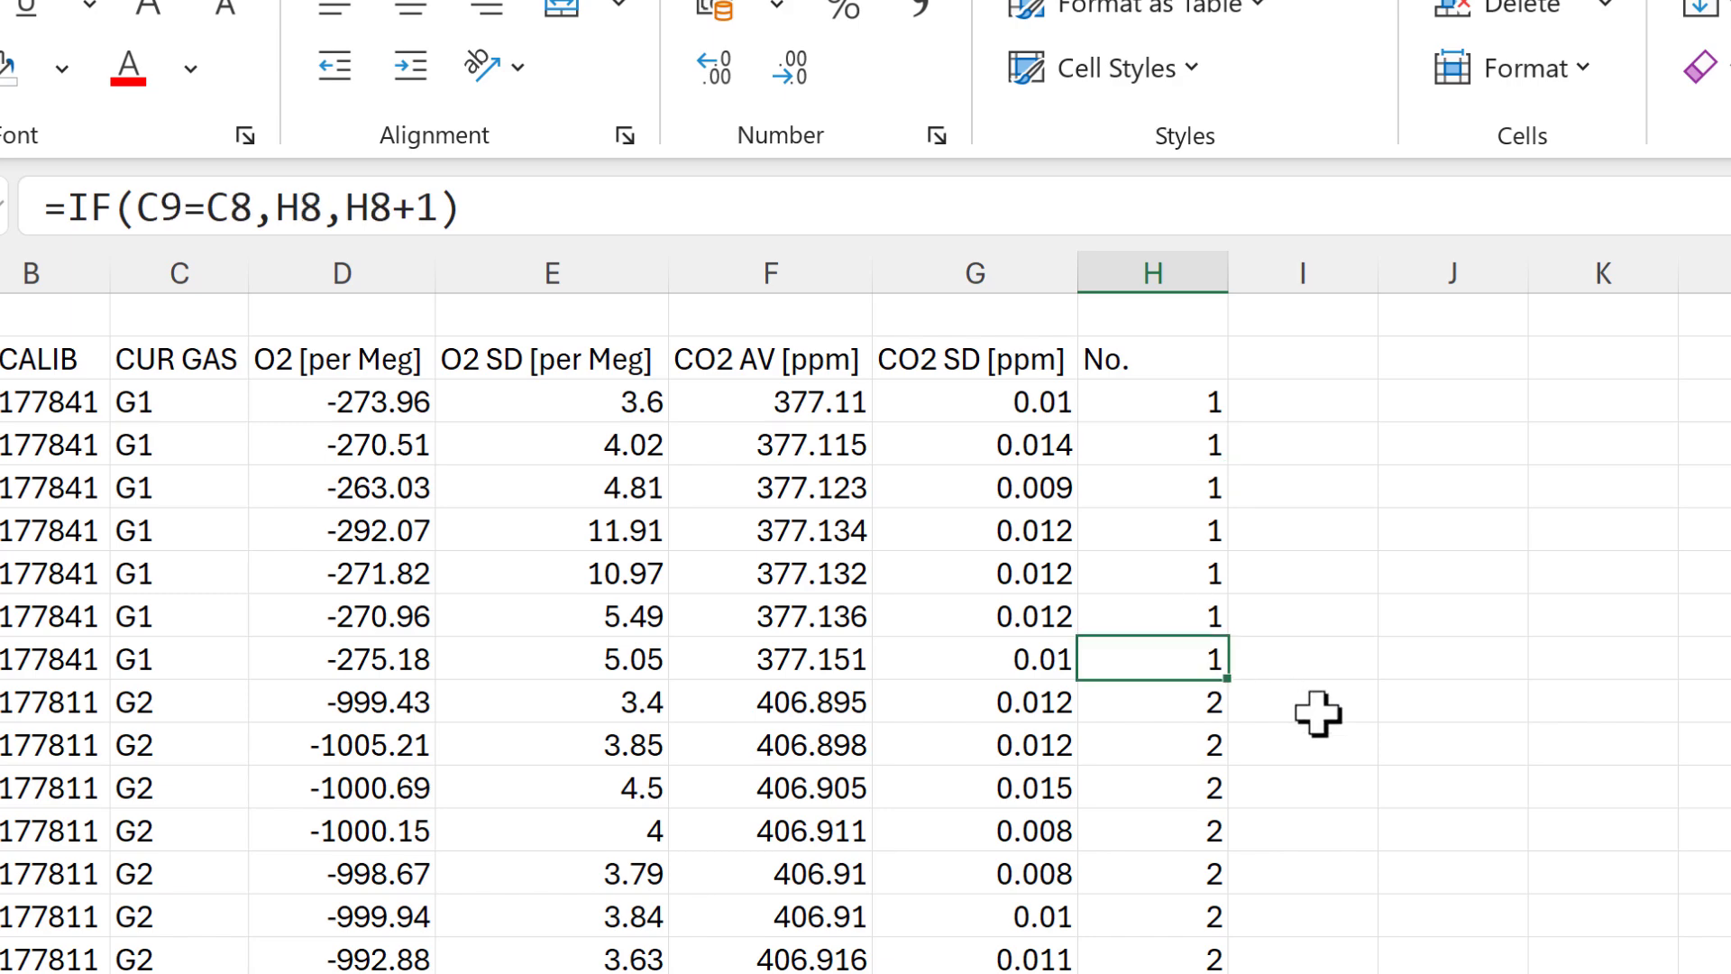
pyautogui.press('F2')
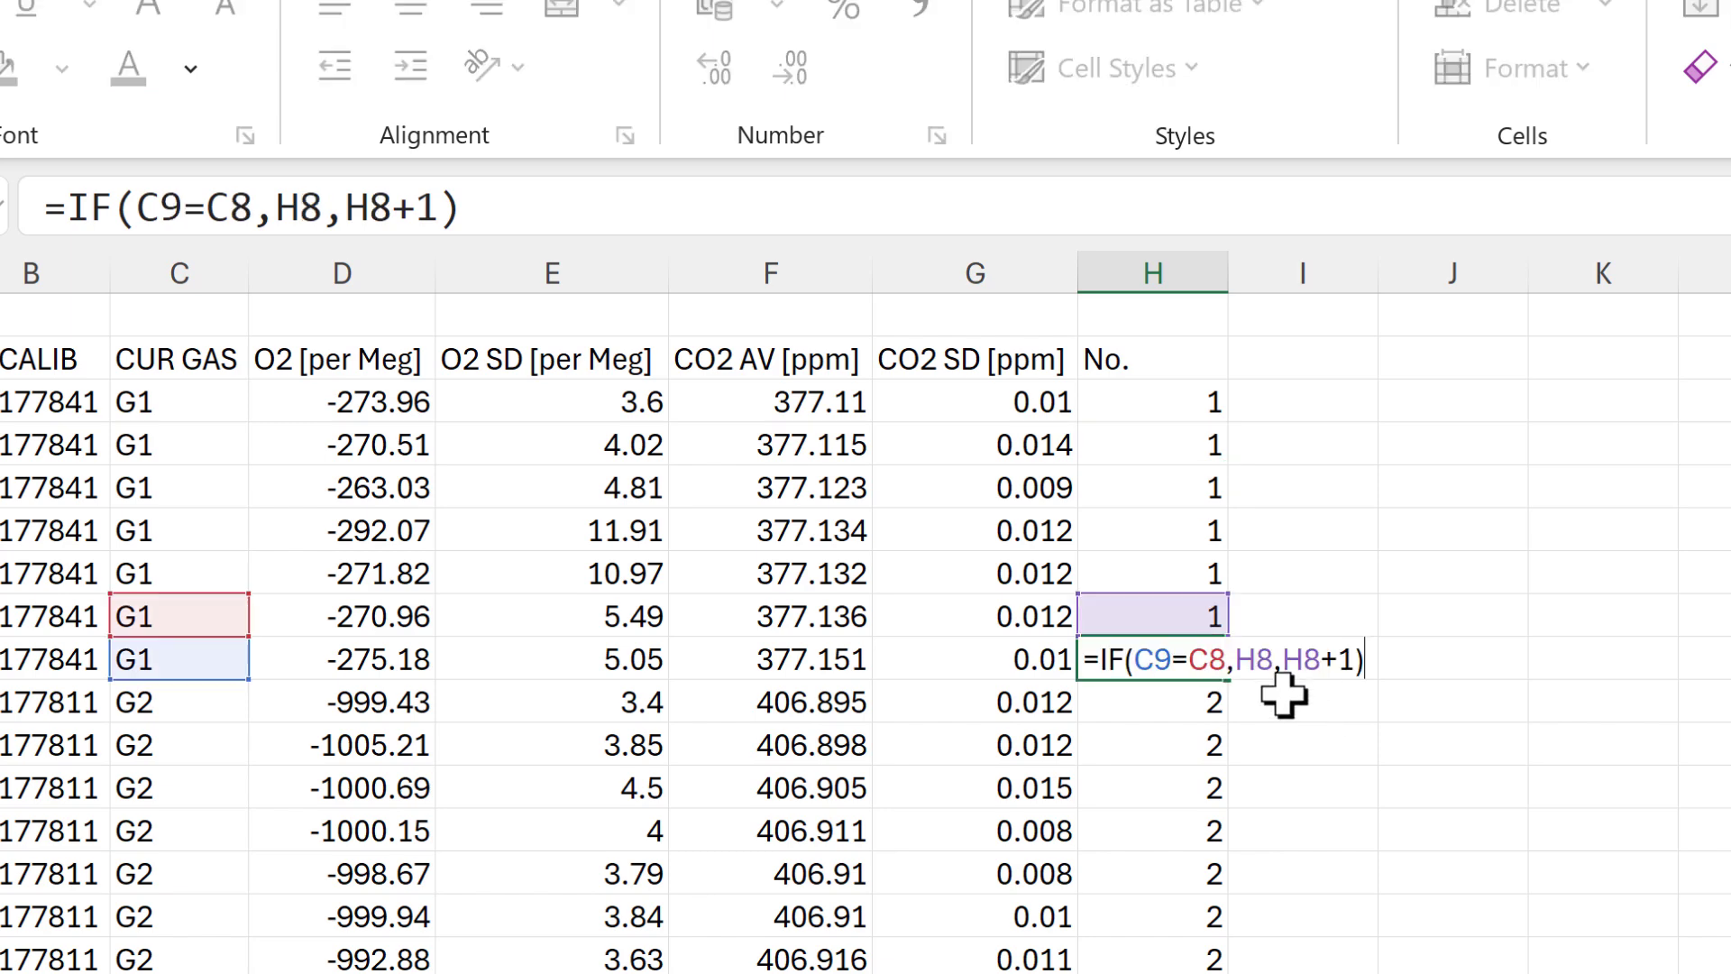
pyautogui.click(1190, 659)
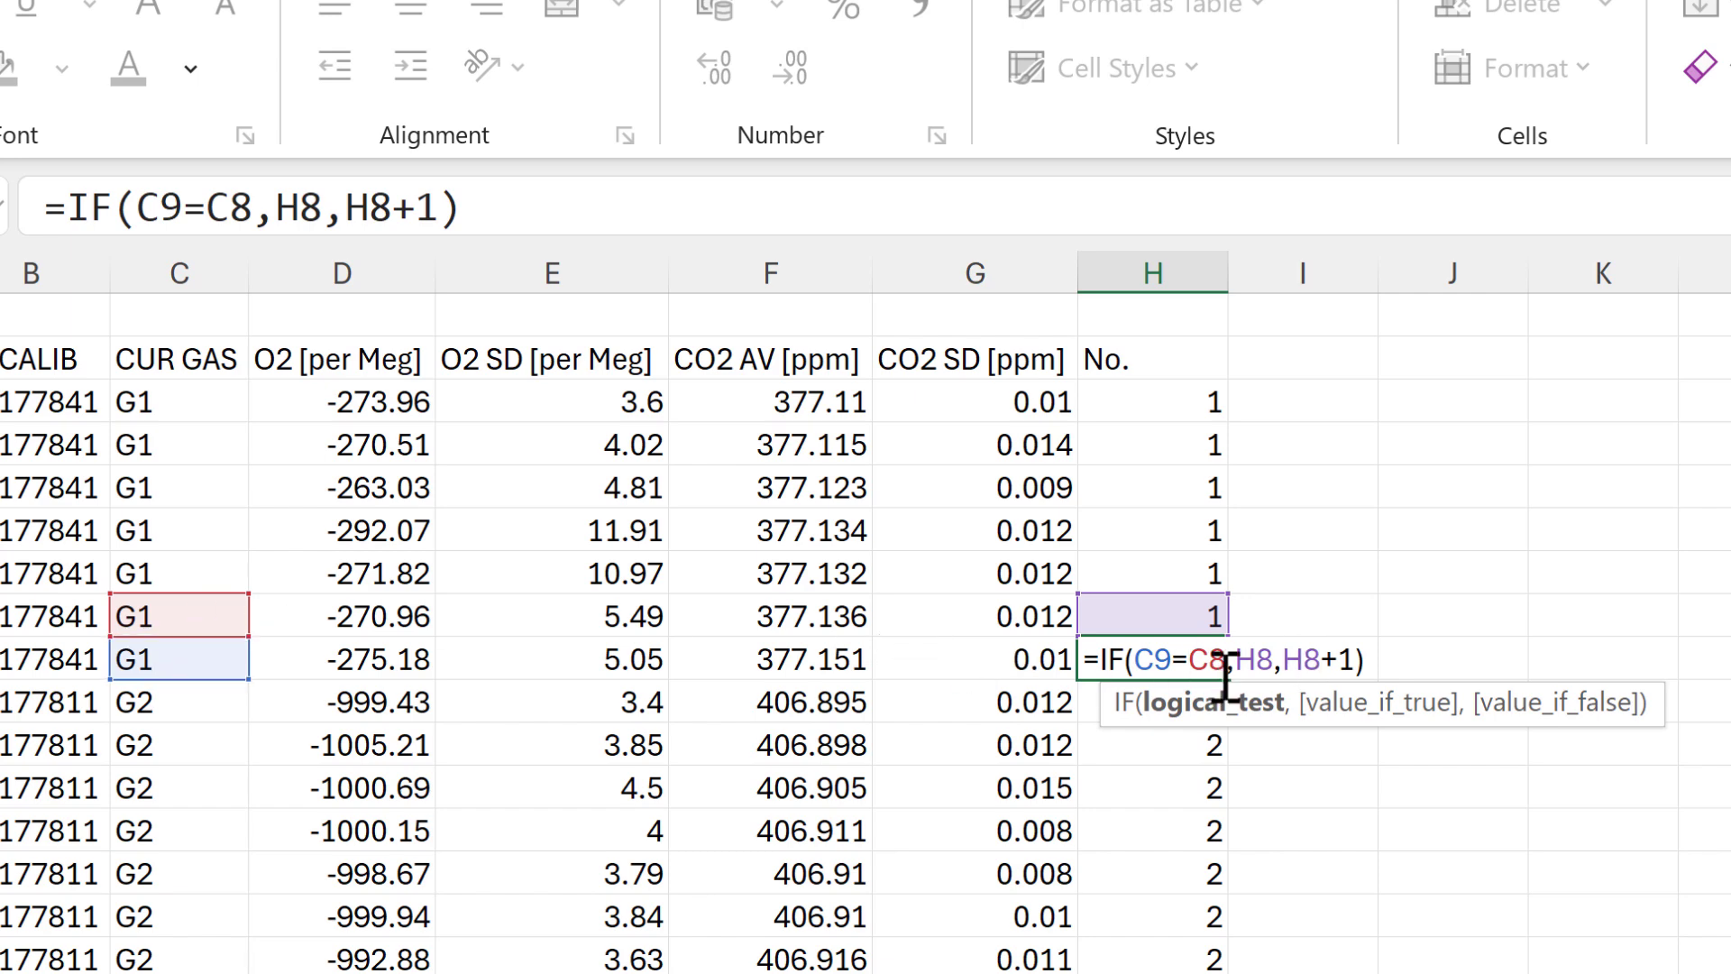
pyautogui.click(1297, 724)
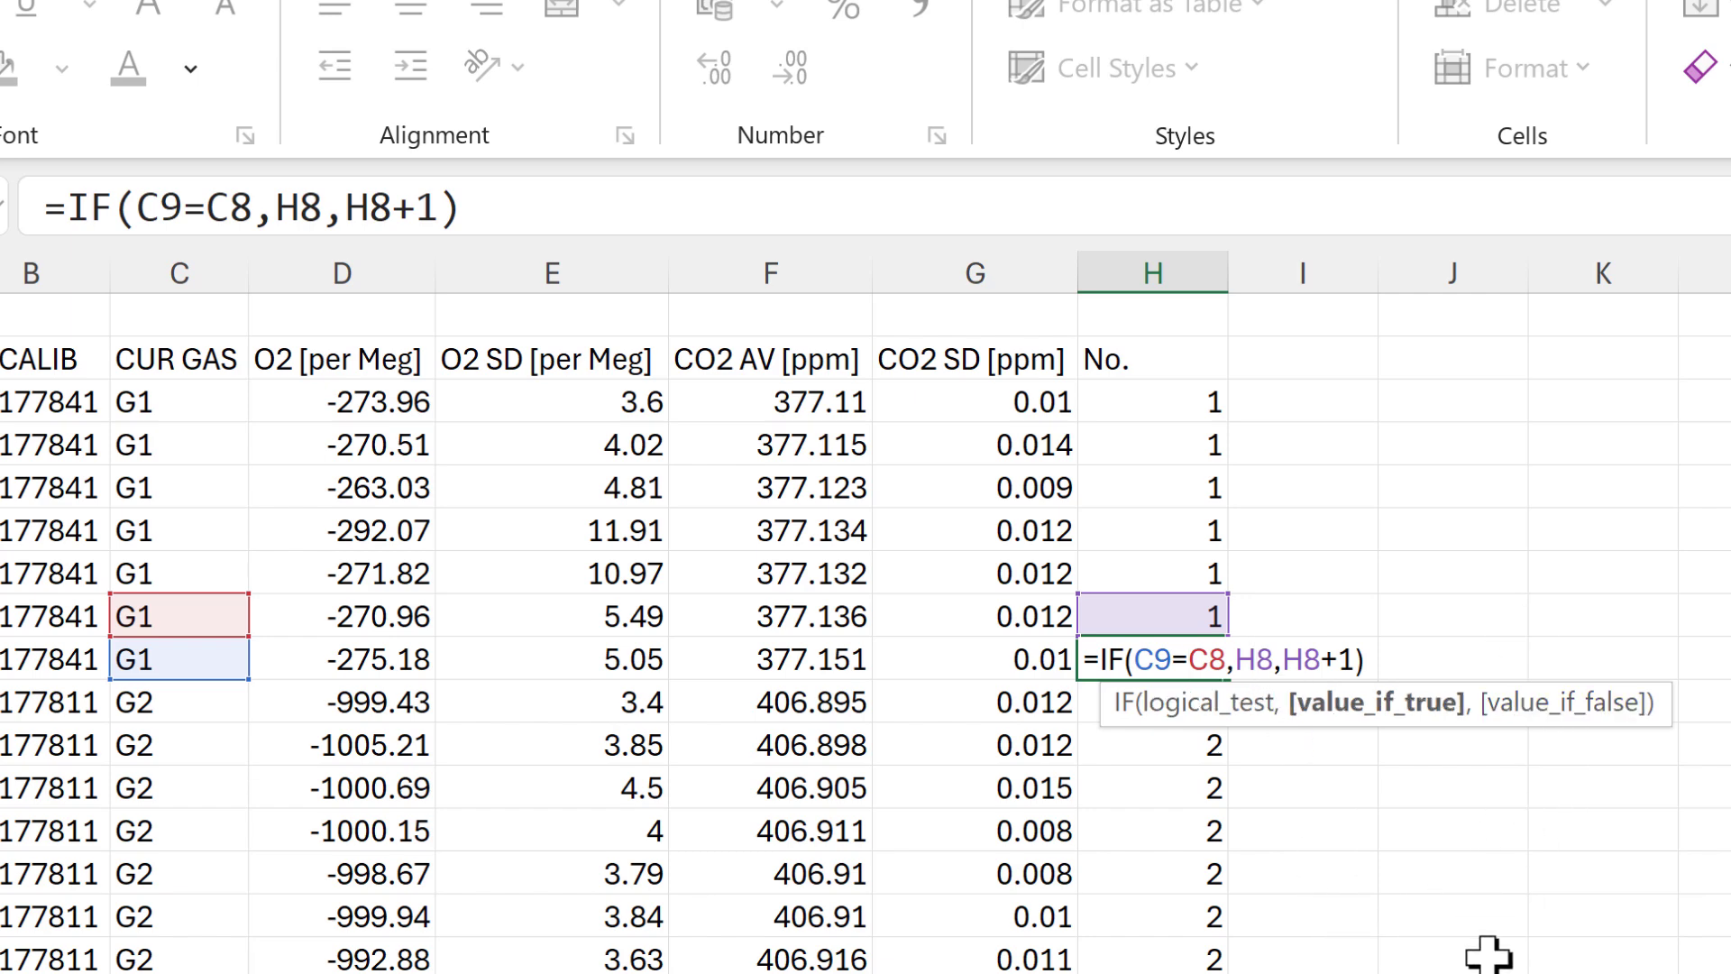
pyautogui.press('Return')
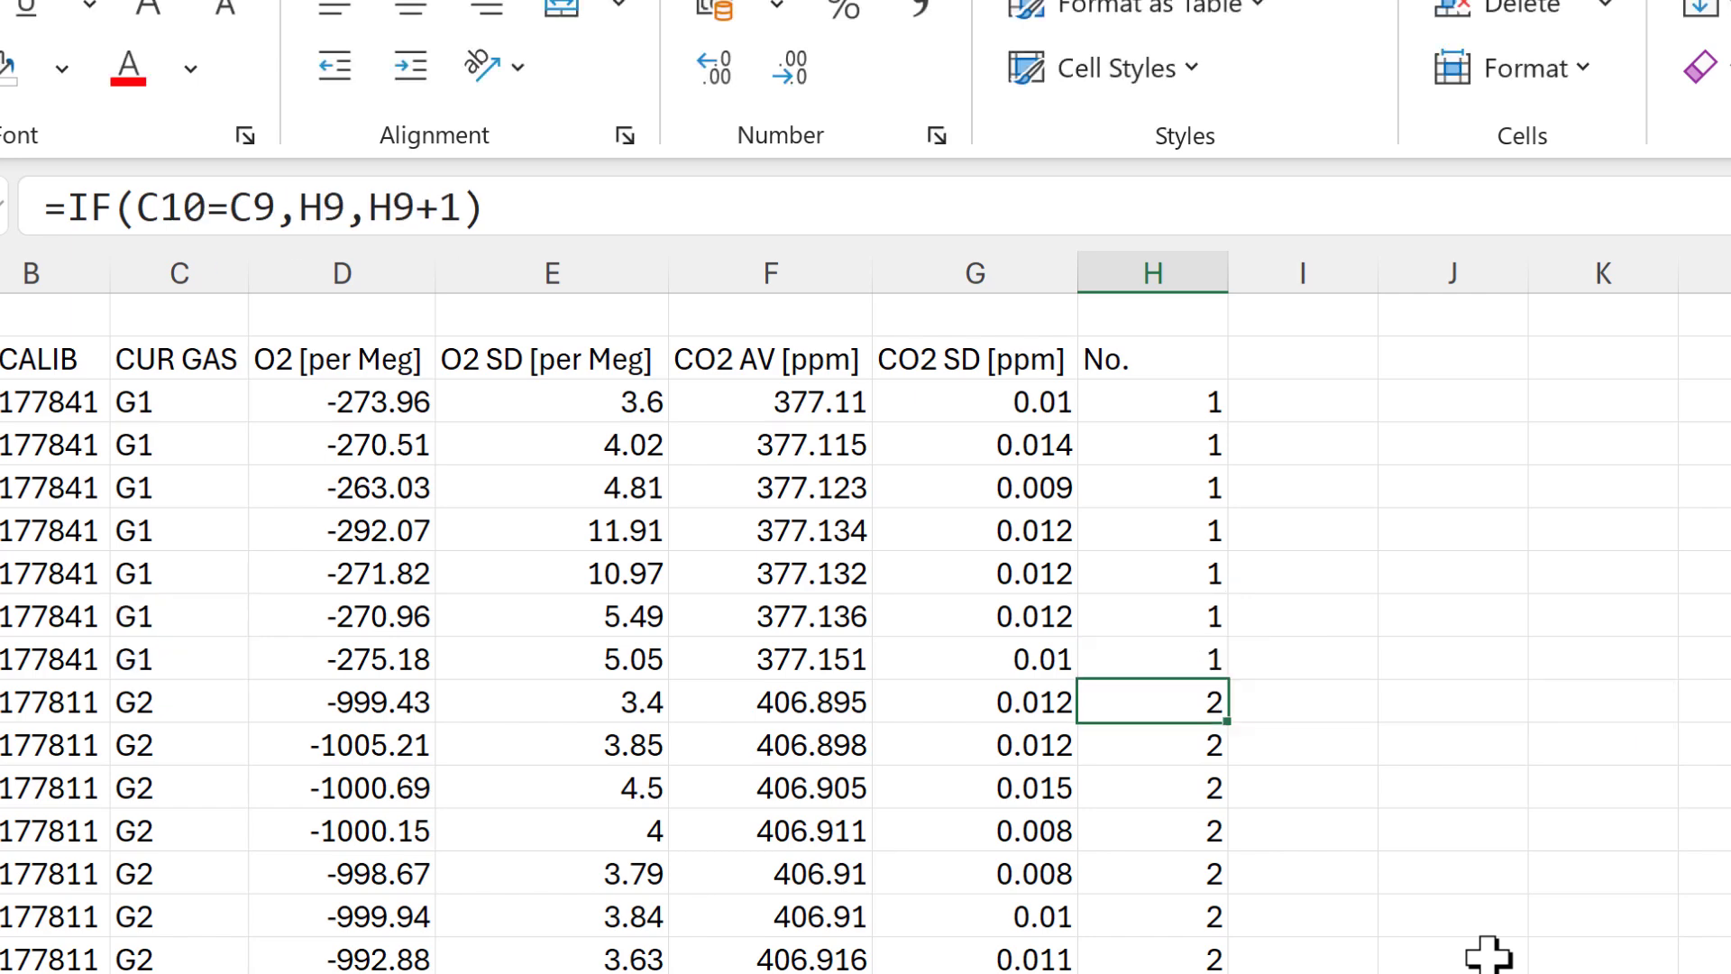
pyautogui.press('F2')
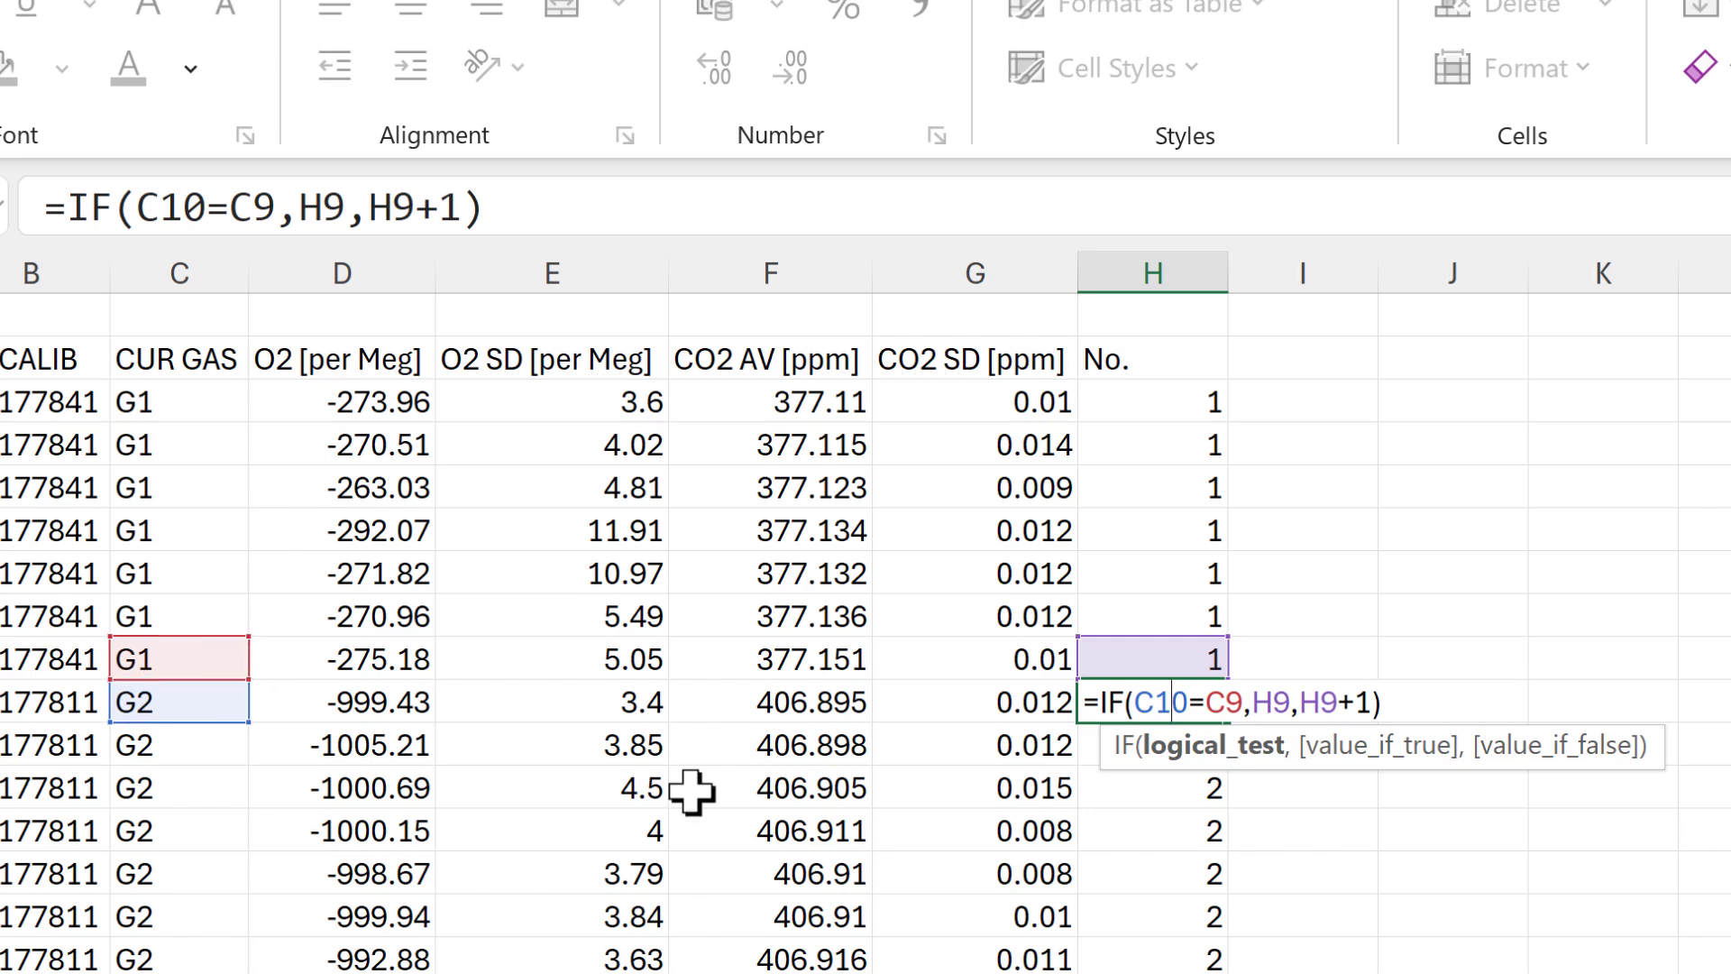
pyautogui.press('Left')
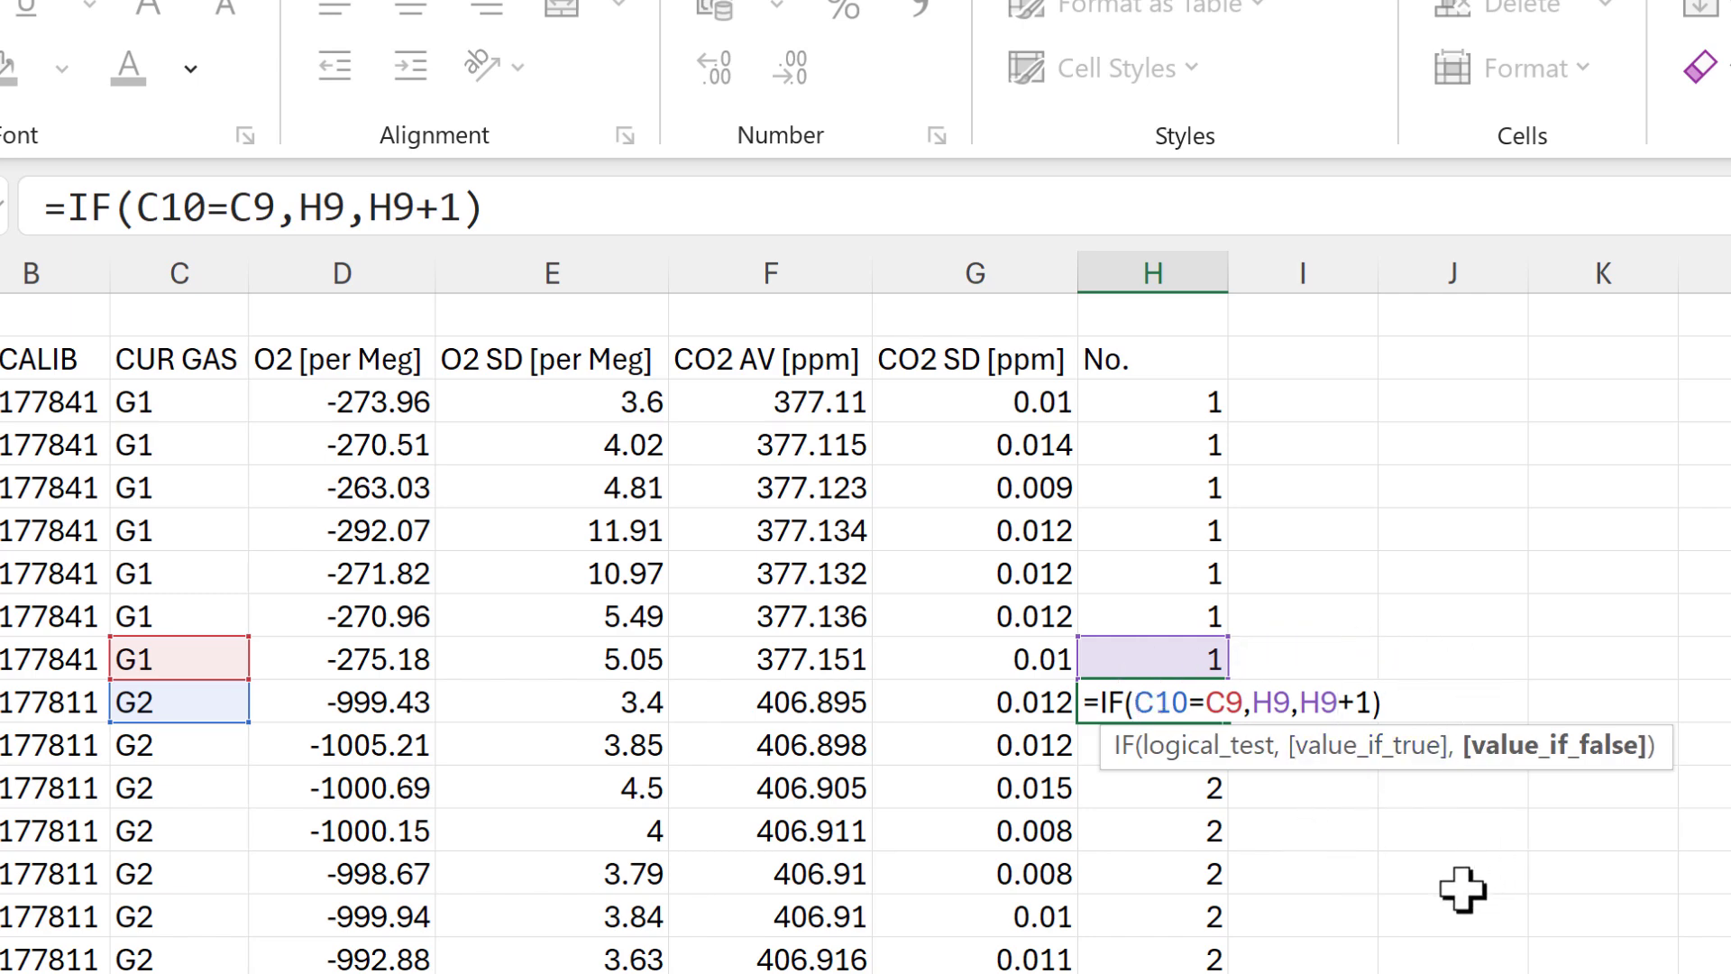
pyautogui.press('Return')
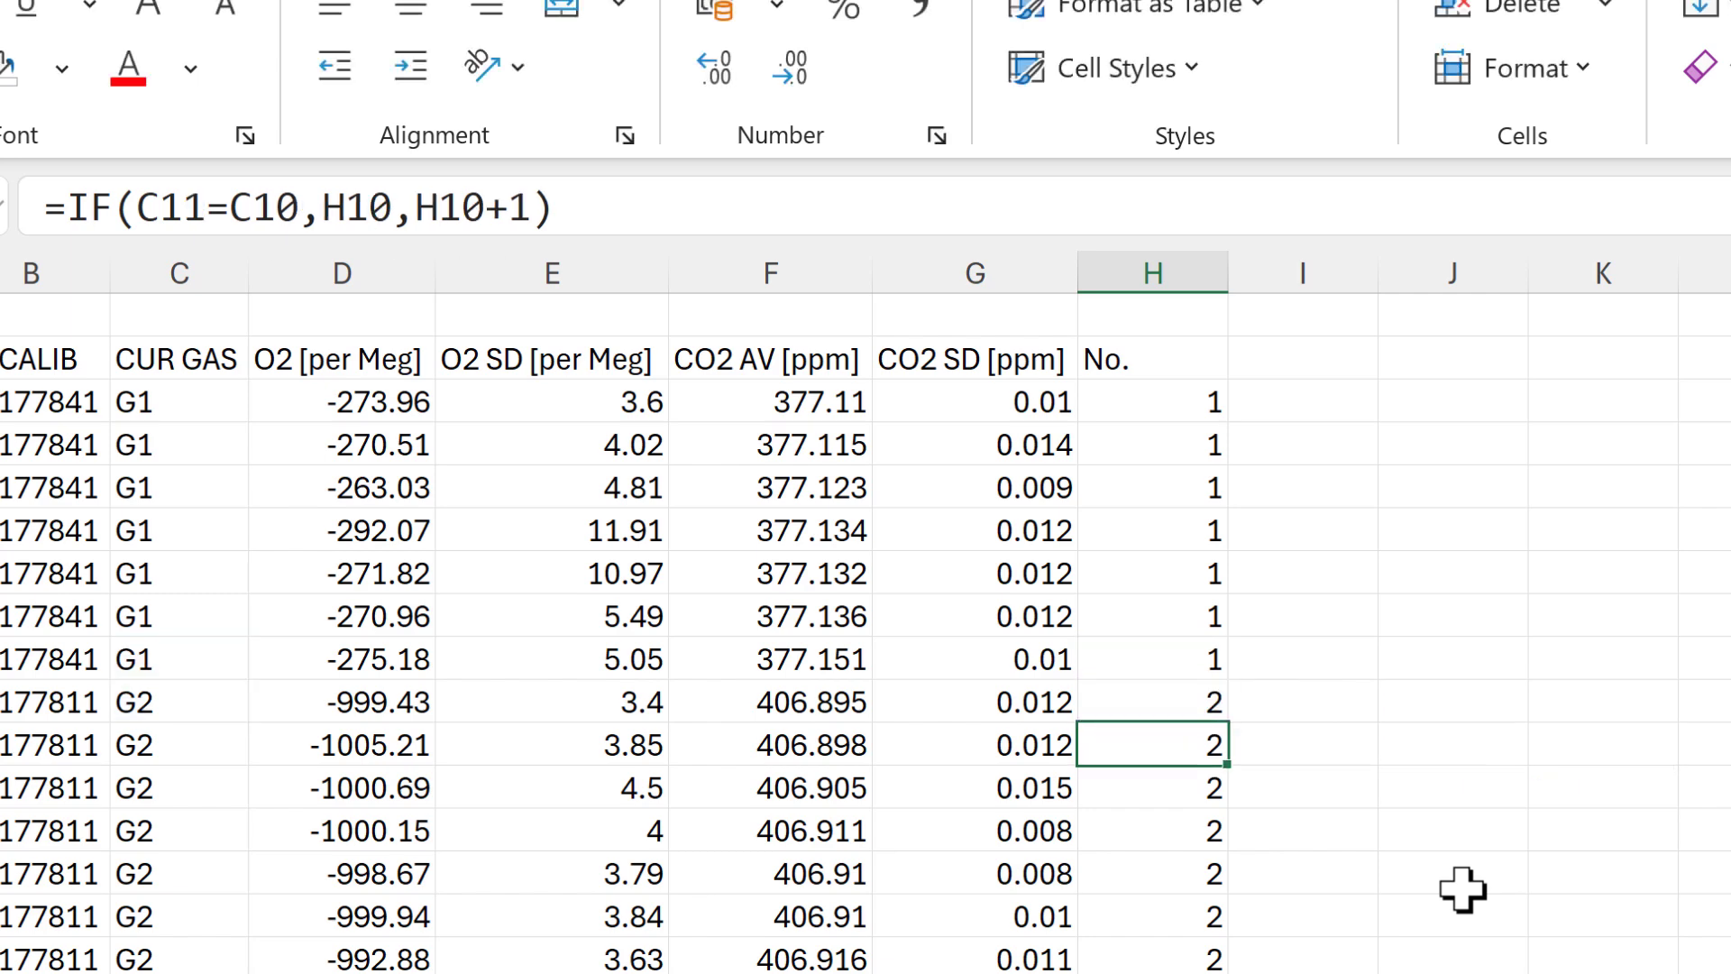
pyautogui.press('F2')
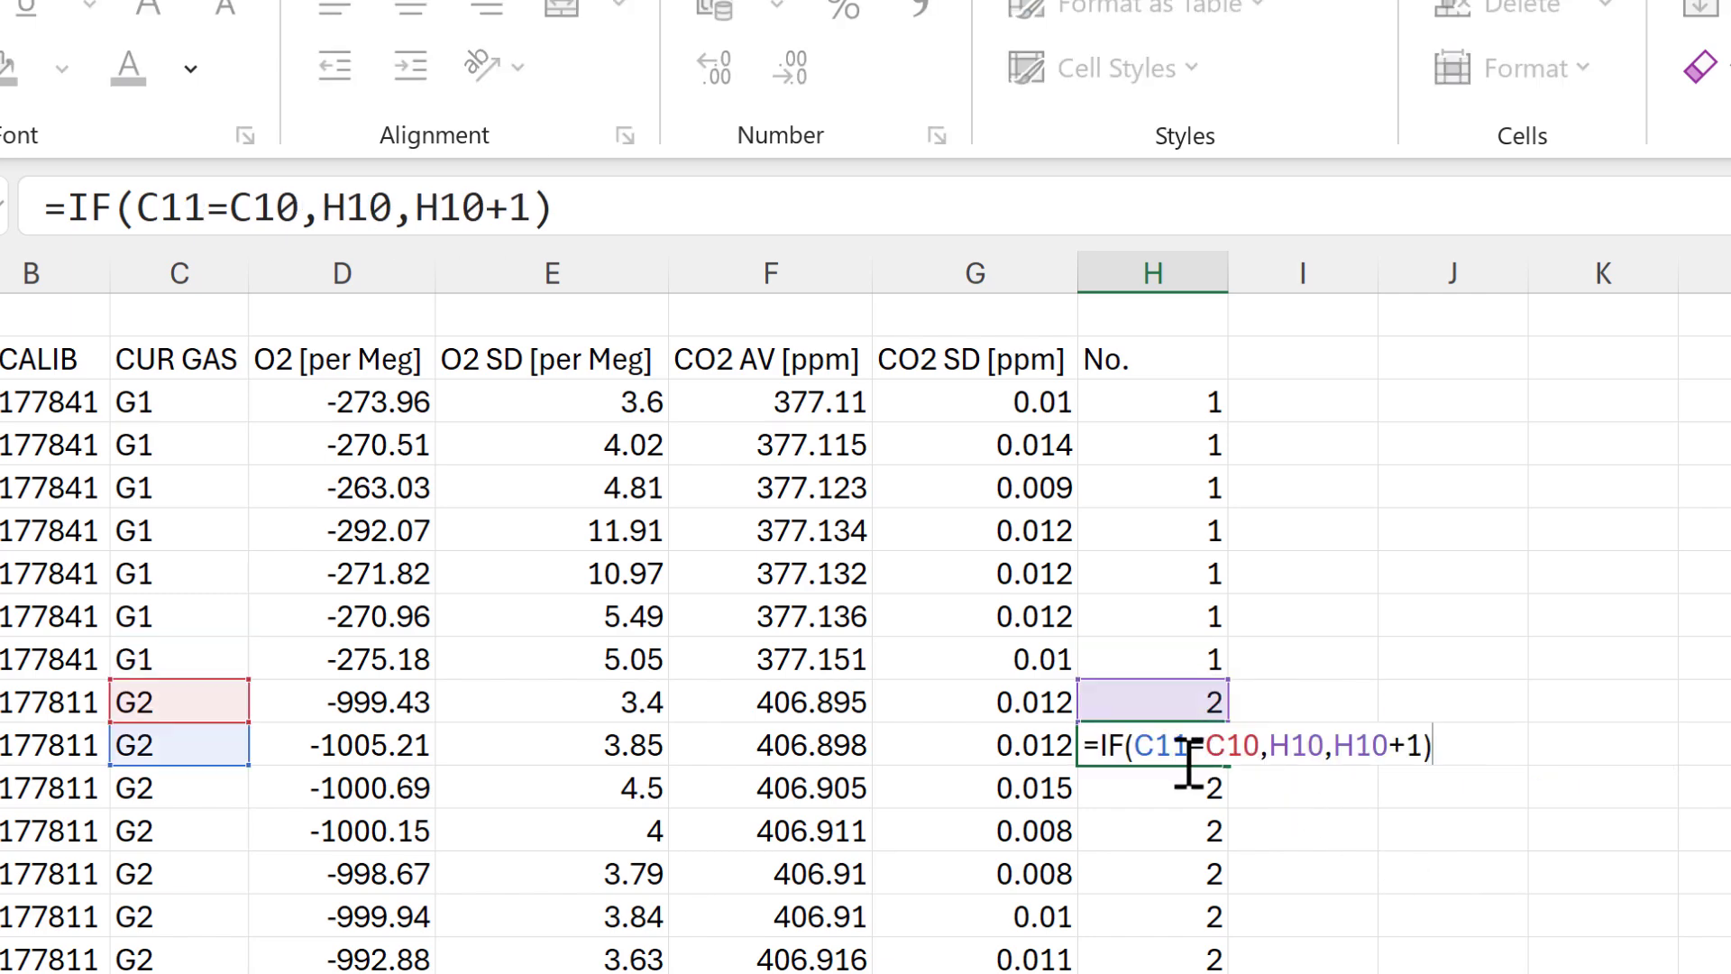
pyautogui.click(1205, 756)
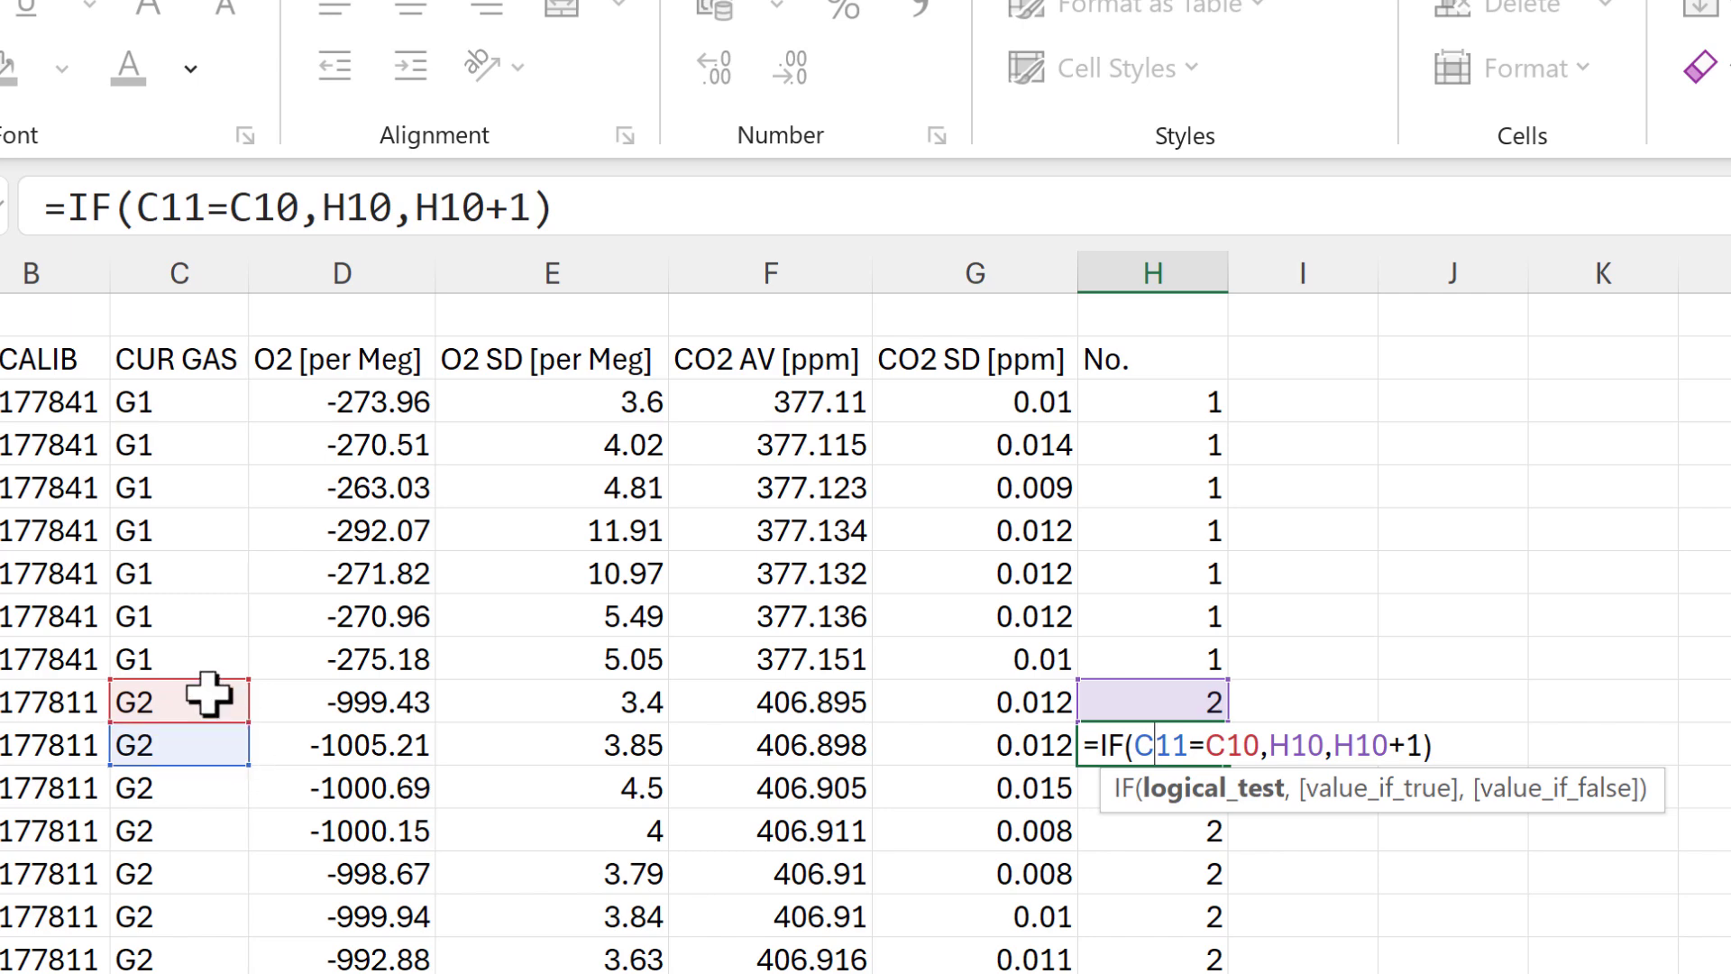
pyautogui.click(1304, 745)
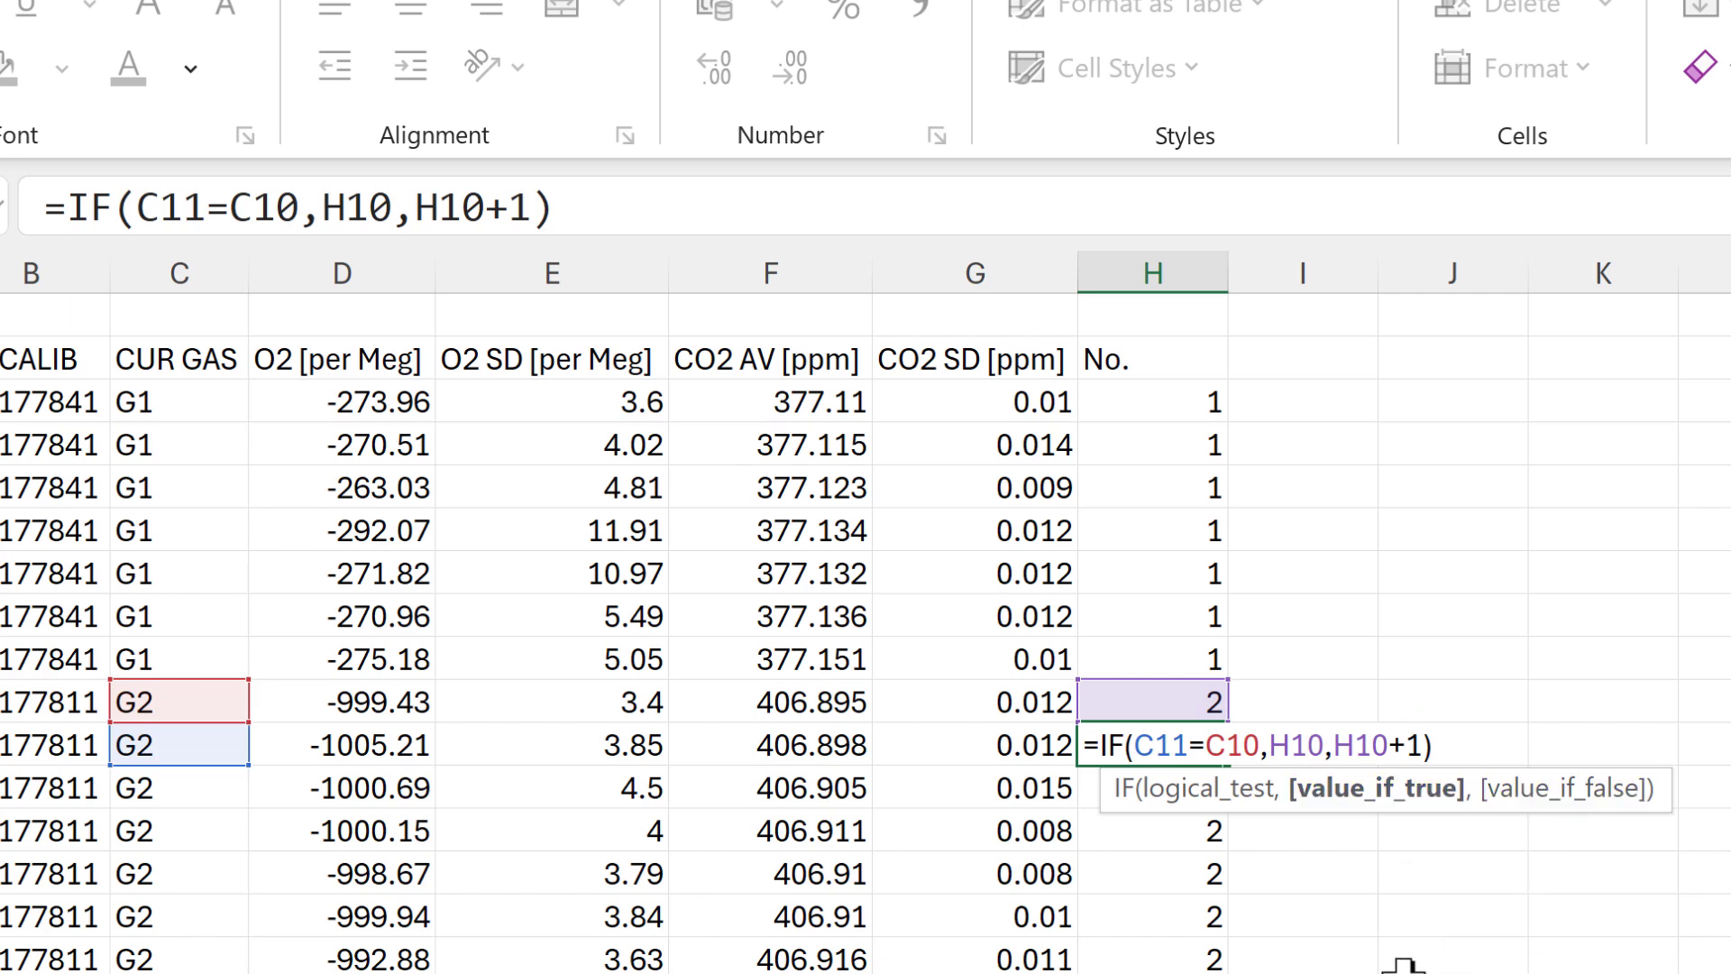
pyautogui.press('Return')
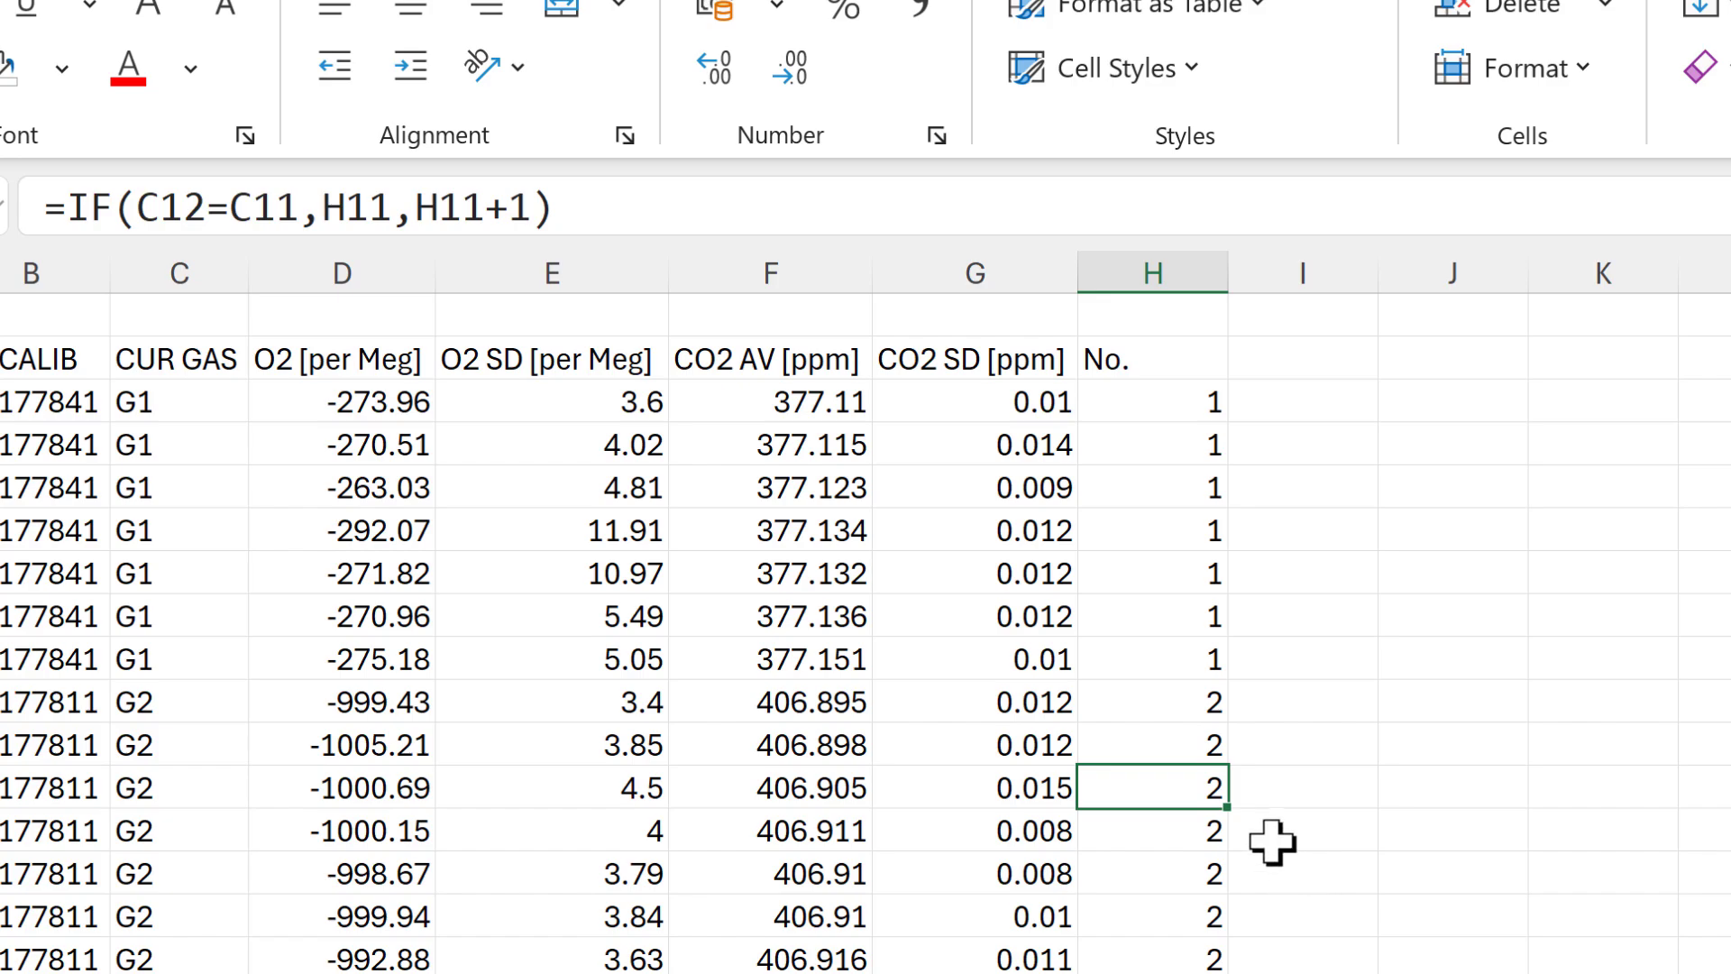
# - Examine the group numbers in the No. column against the gas names further down the sheet
pyautogui.click(1199, 745)
pyautogui.scroll(-1, 1506, 856)
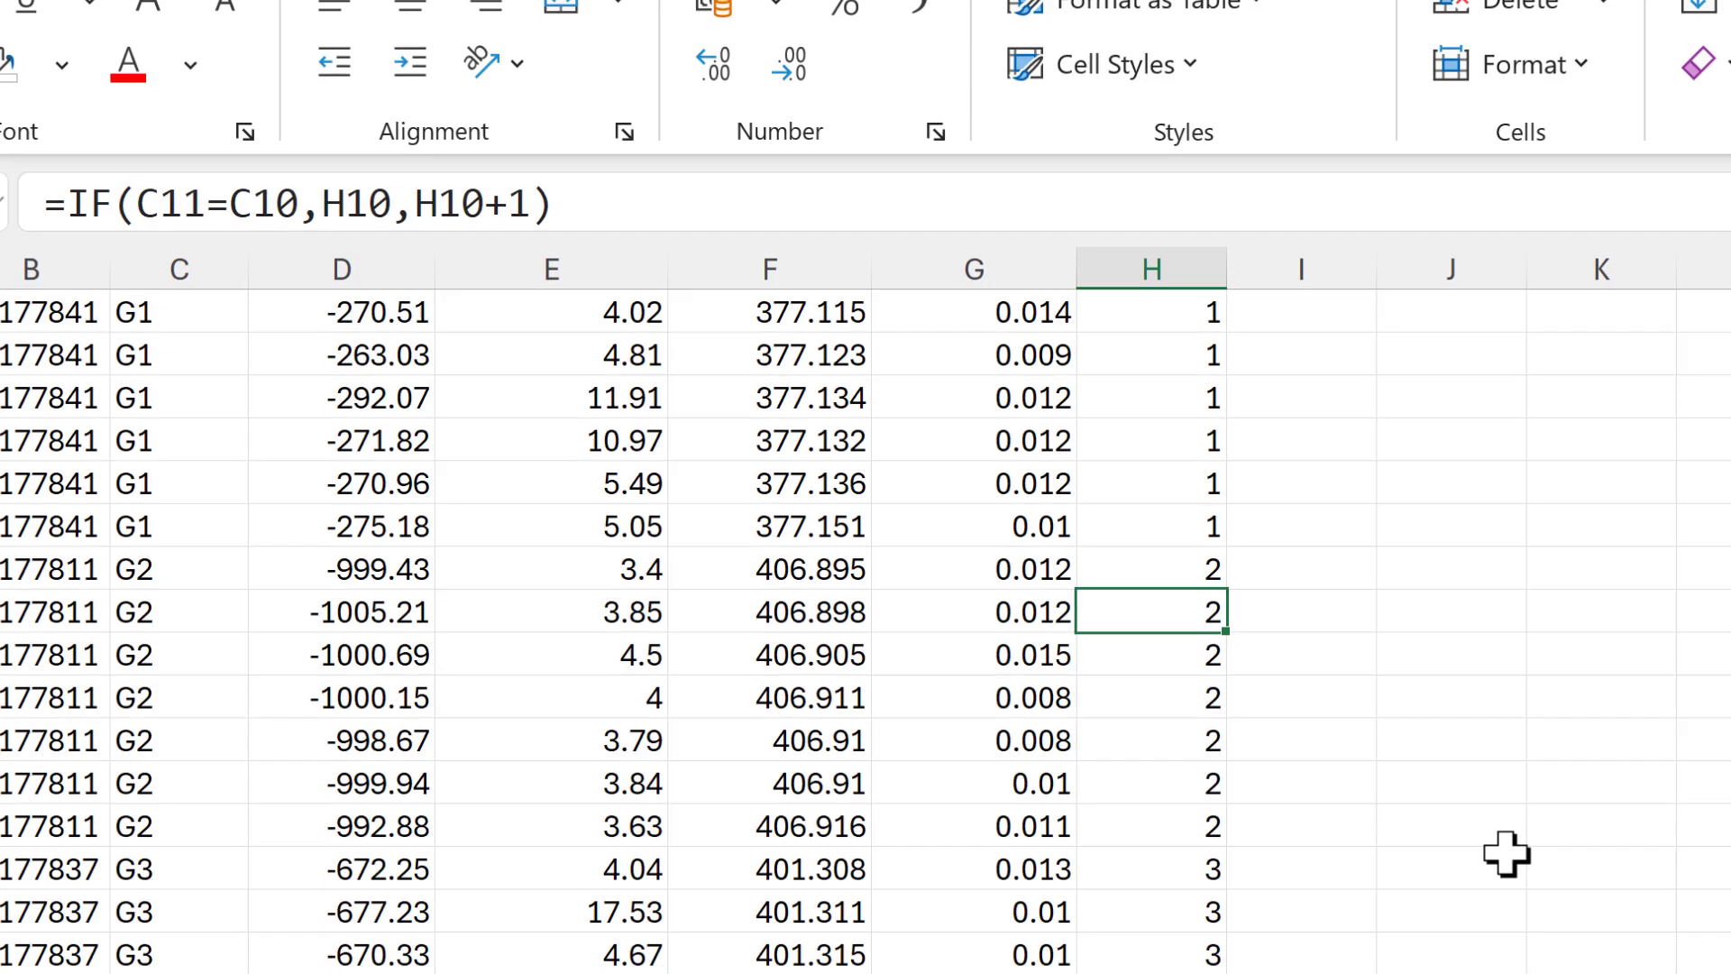
pyautogui.scroll(-7, 1507, 856)
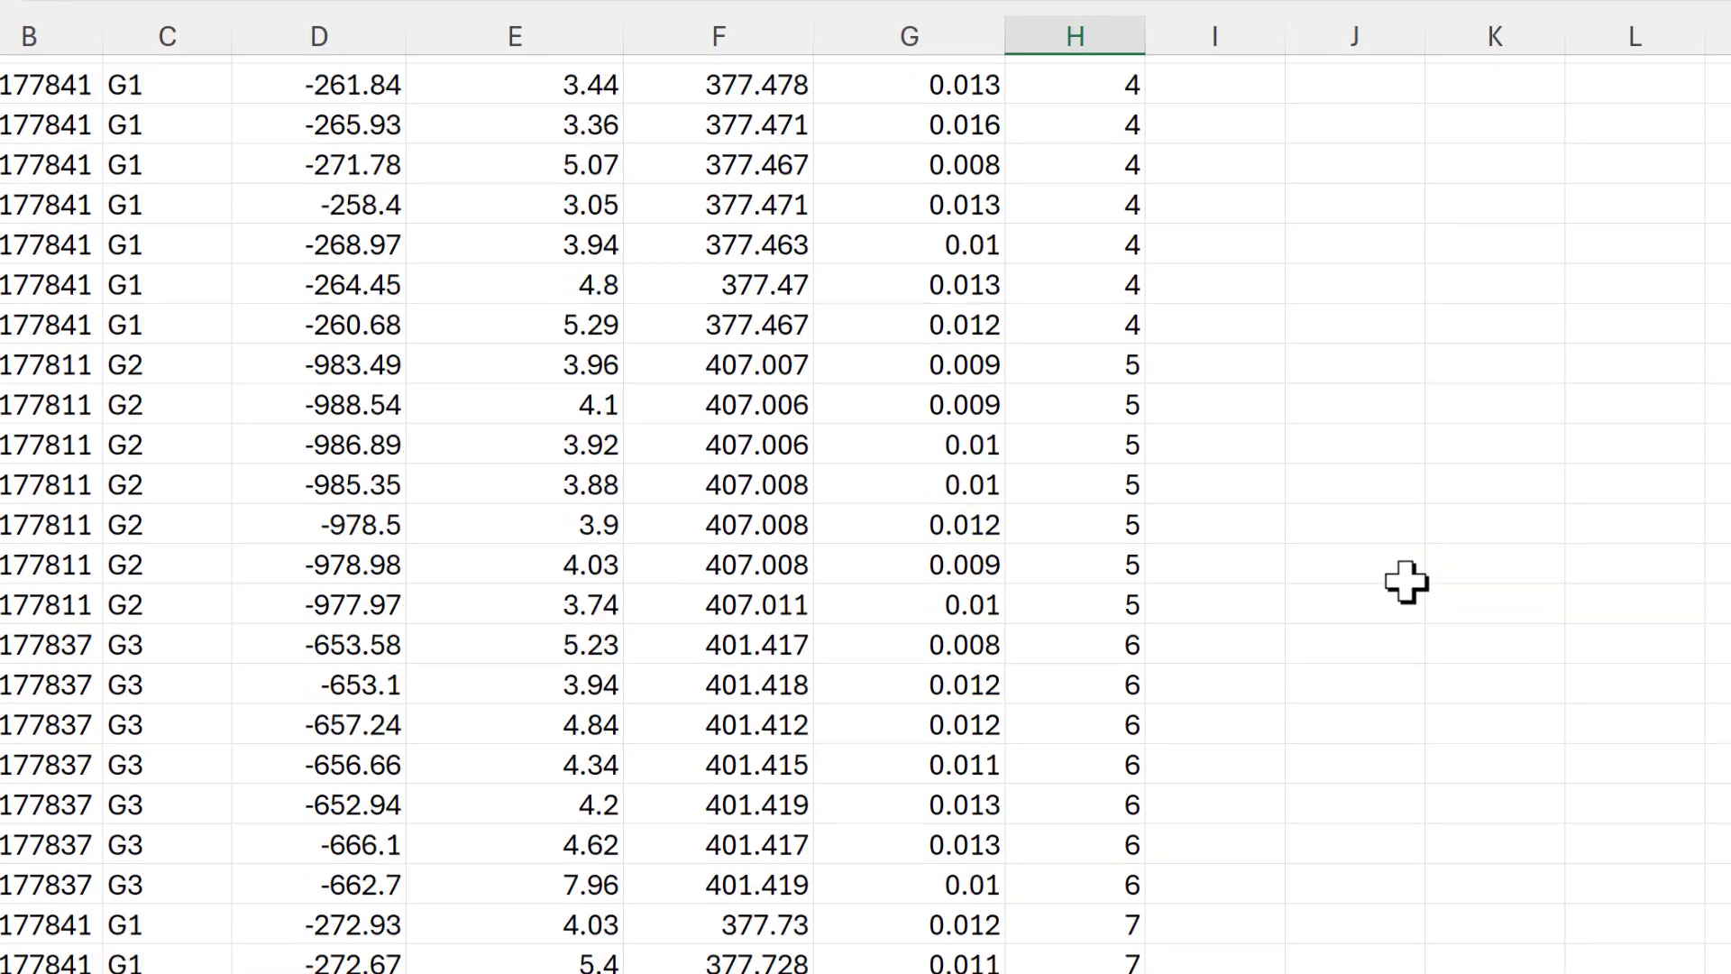
pyautogui.scroll(-6, 1407, 582)
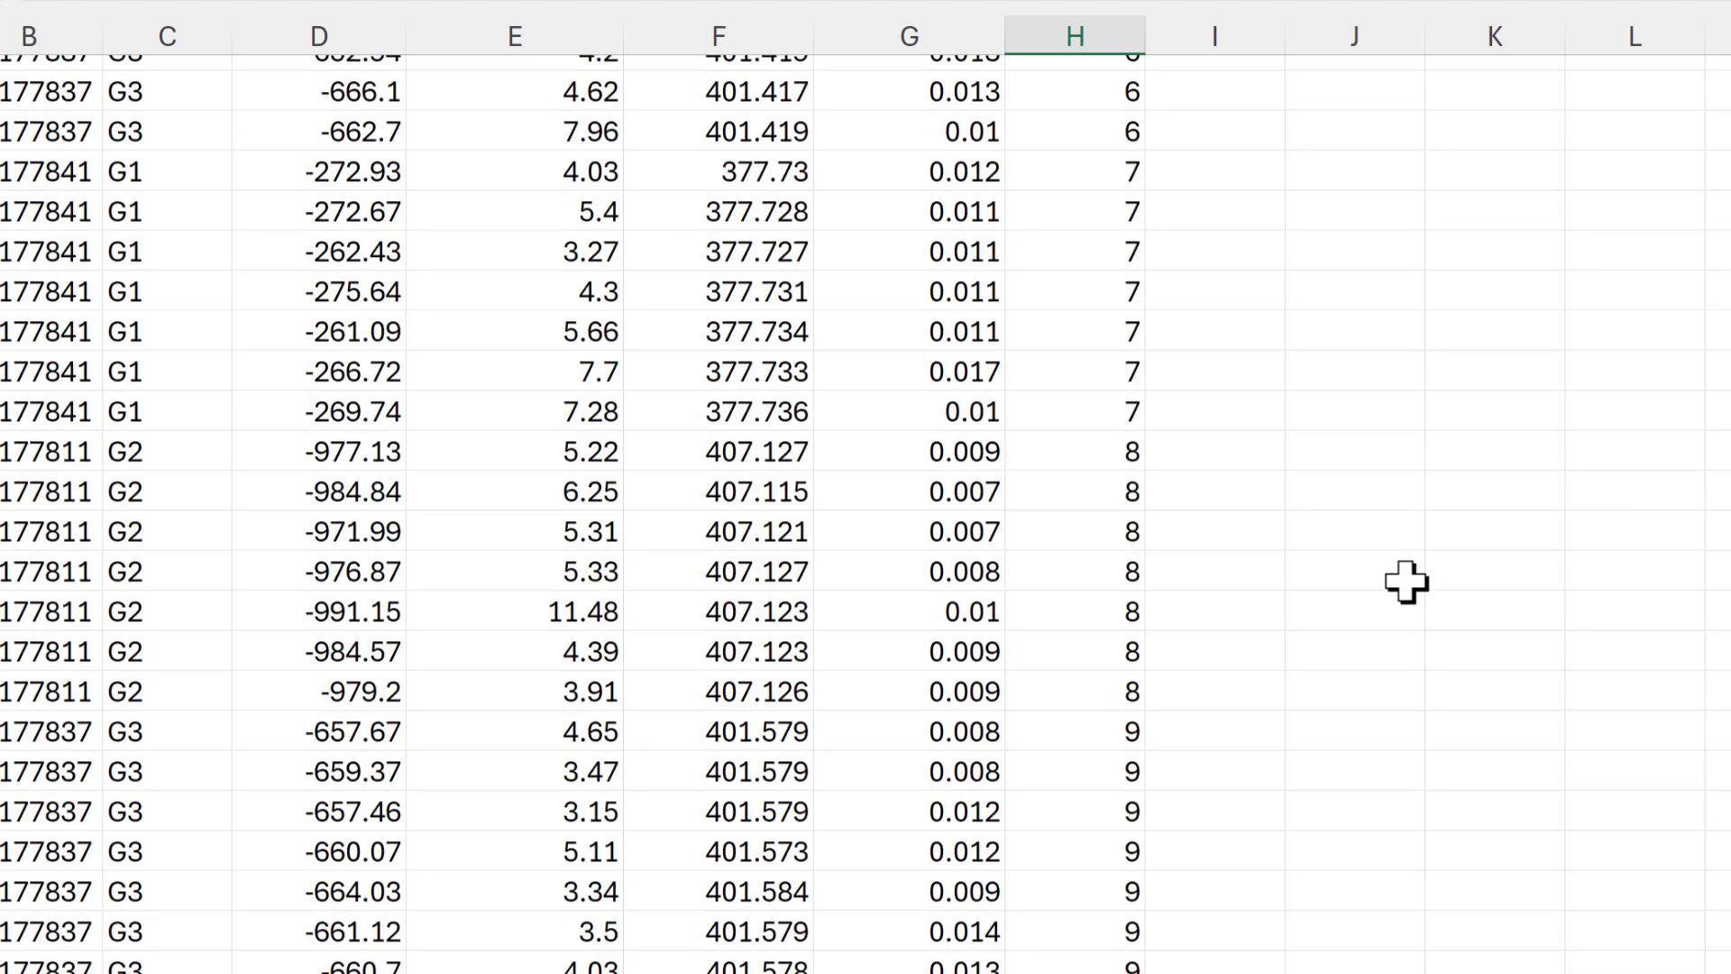
pyautogui.scroll(-6, 1407, 581)
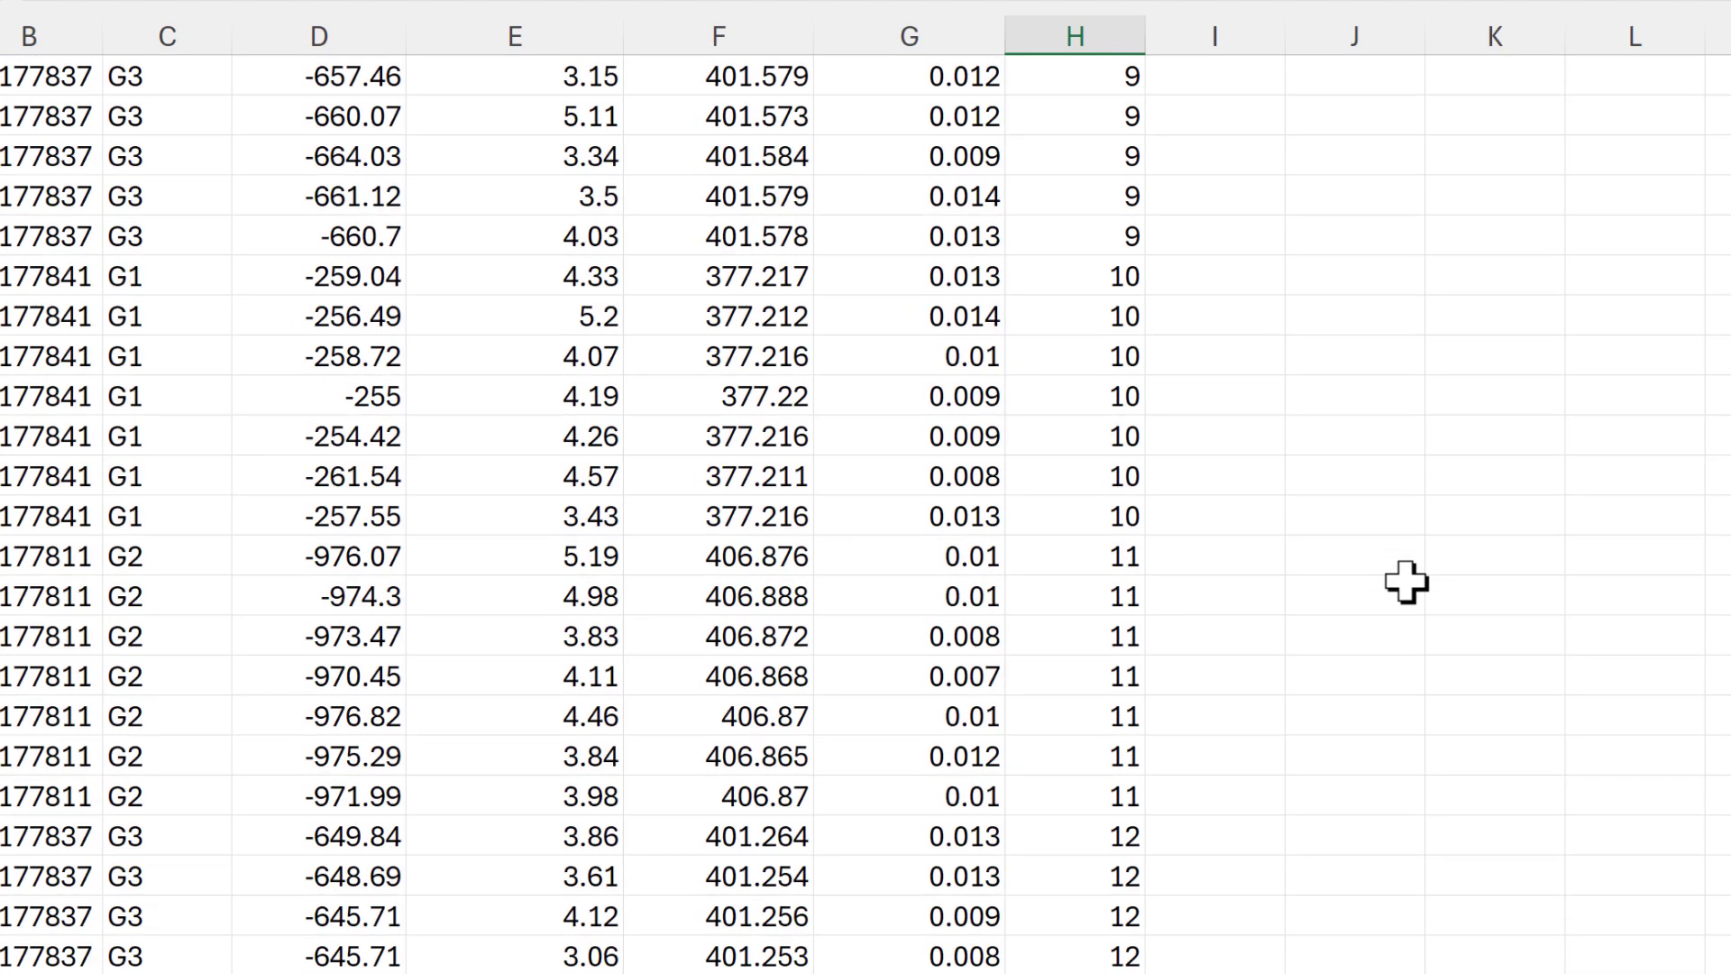
pyautogui.scroll(-1, 1406, 581)
# - Enter =ISODD(H3) in I3 beside the first group number and fill the formula down column I
pyautogui.hotkey('ctrl', 'Up')
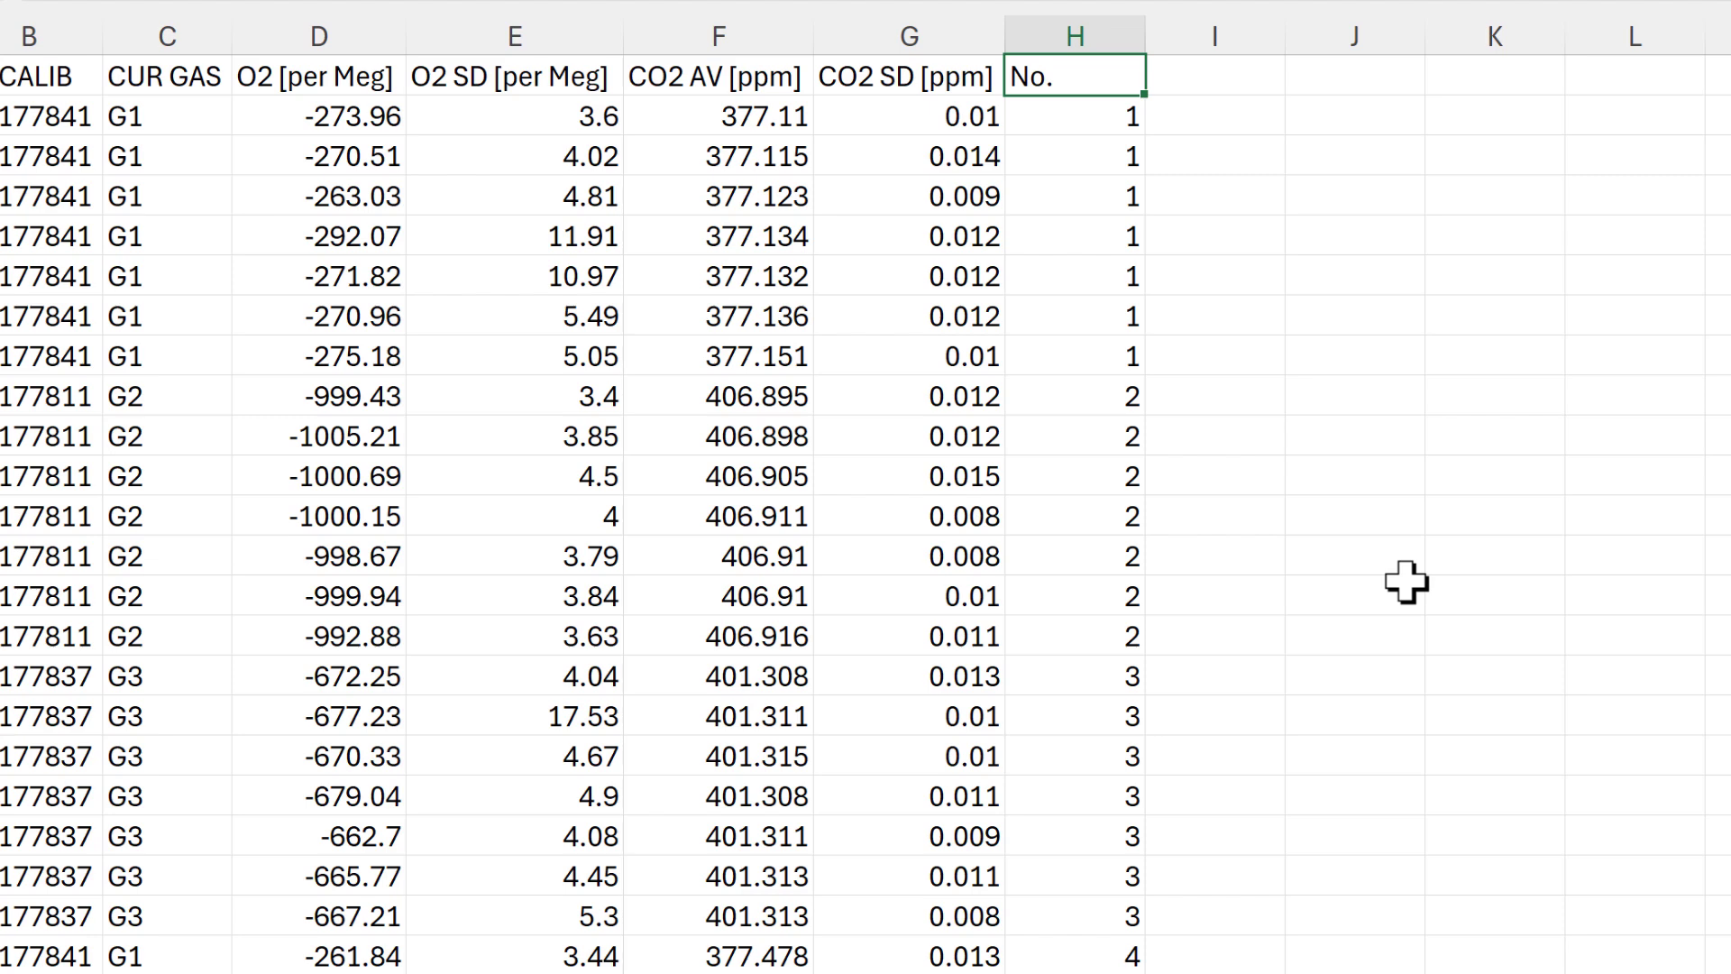
pyautogui.scroll(1, 1406, 581)
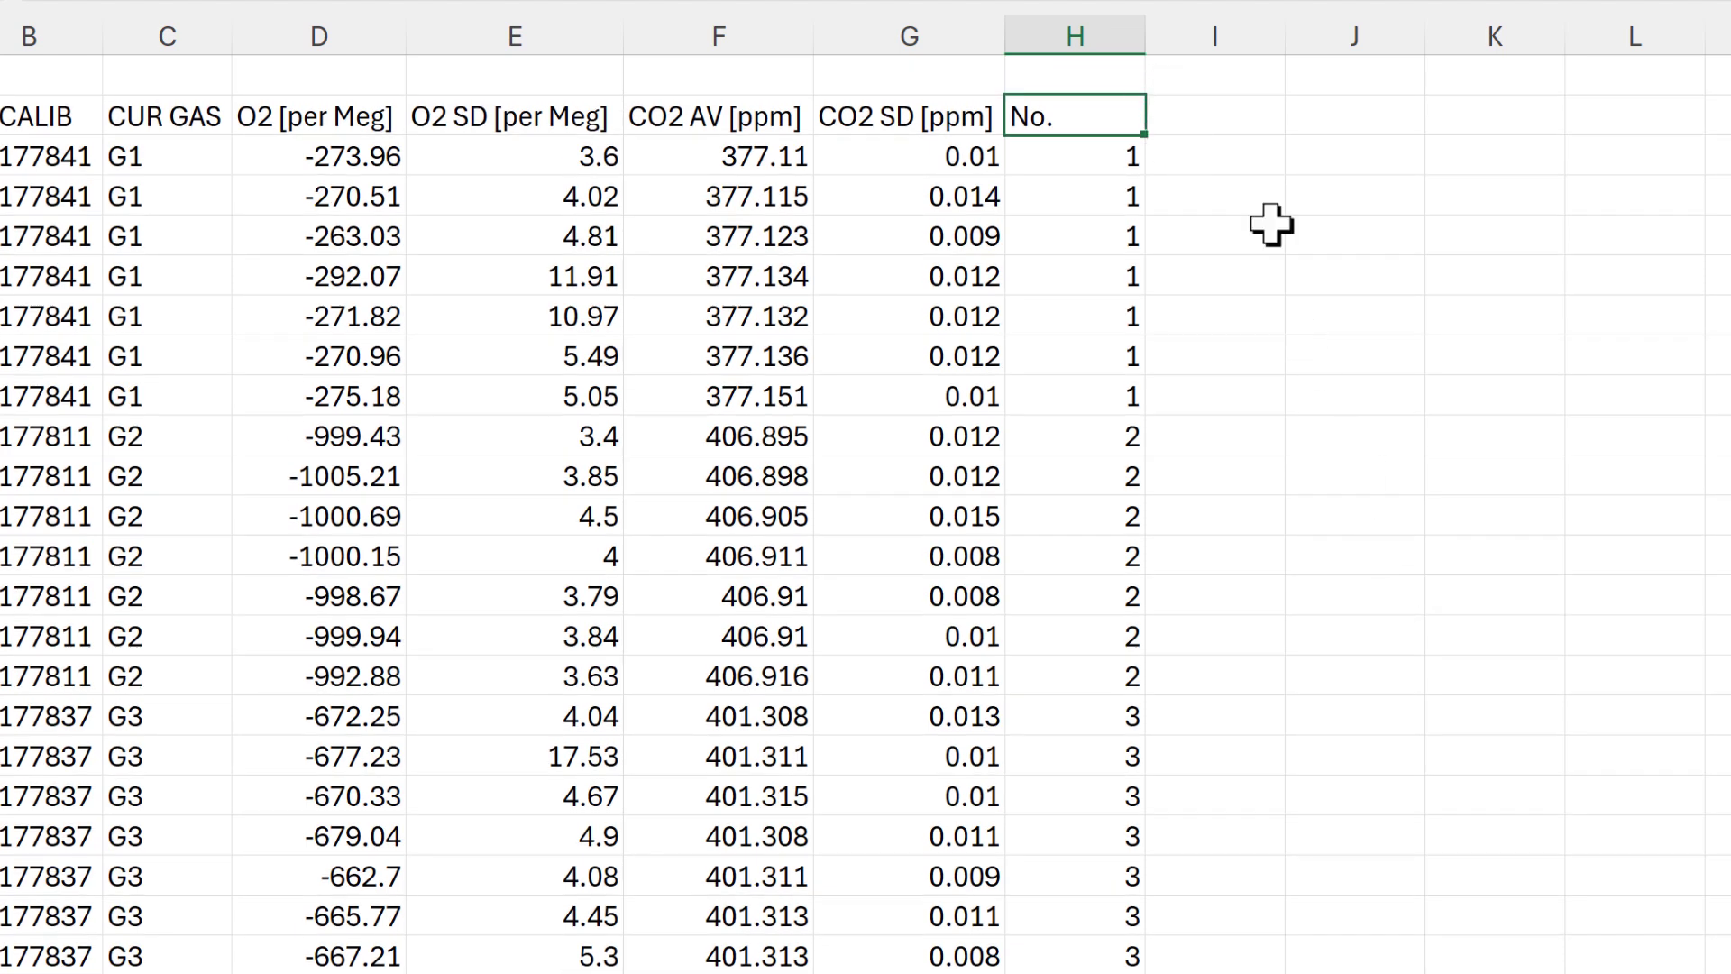
pyautogui.press('Right')
pyautogui.press('Down')
pyautogui.write('=isodd')
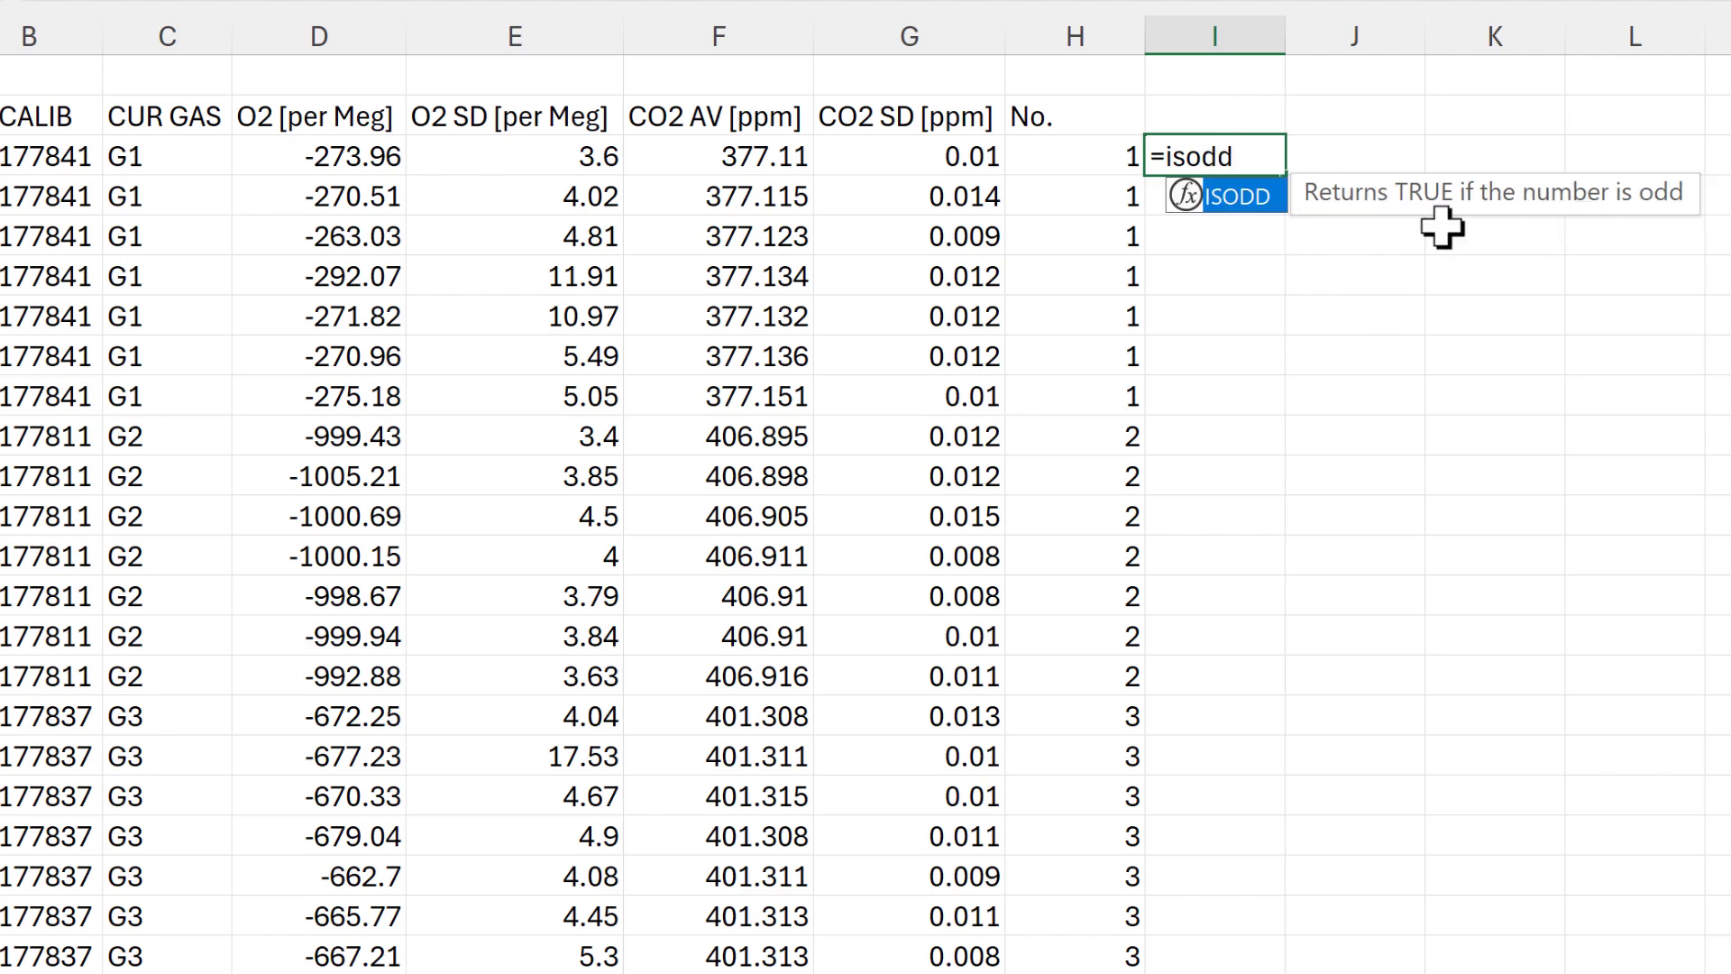
pyautogui.doubleClick(1257, 197)
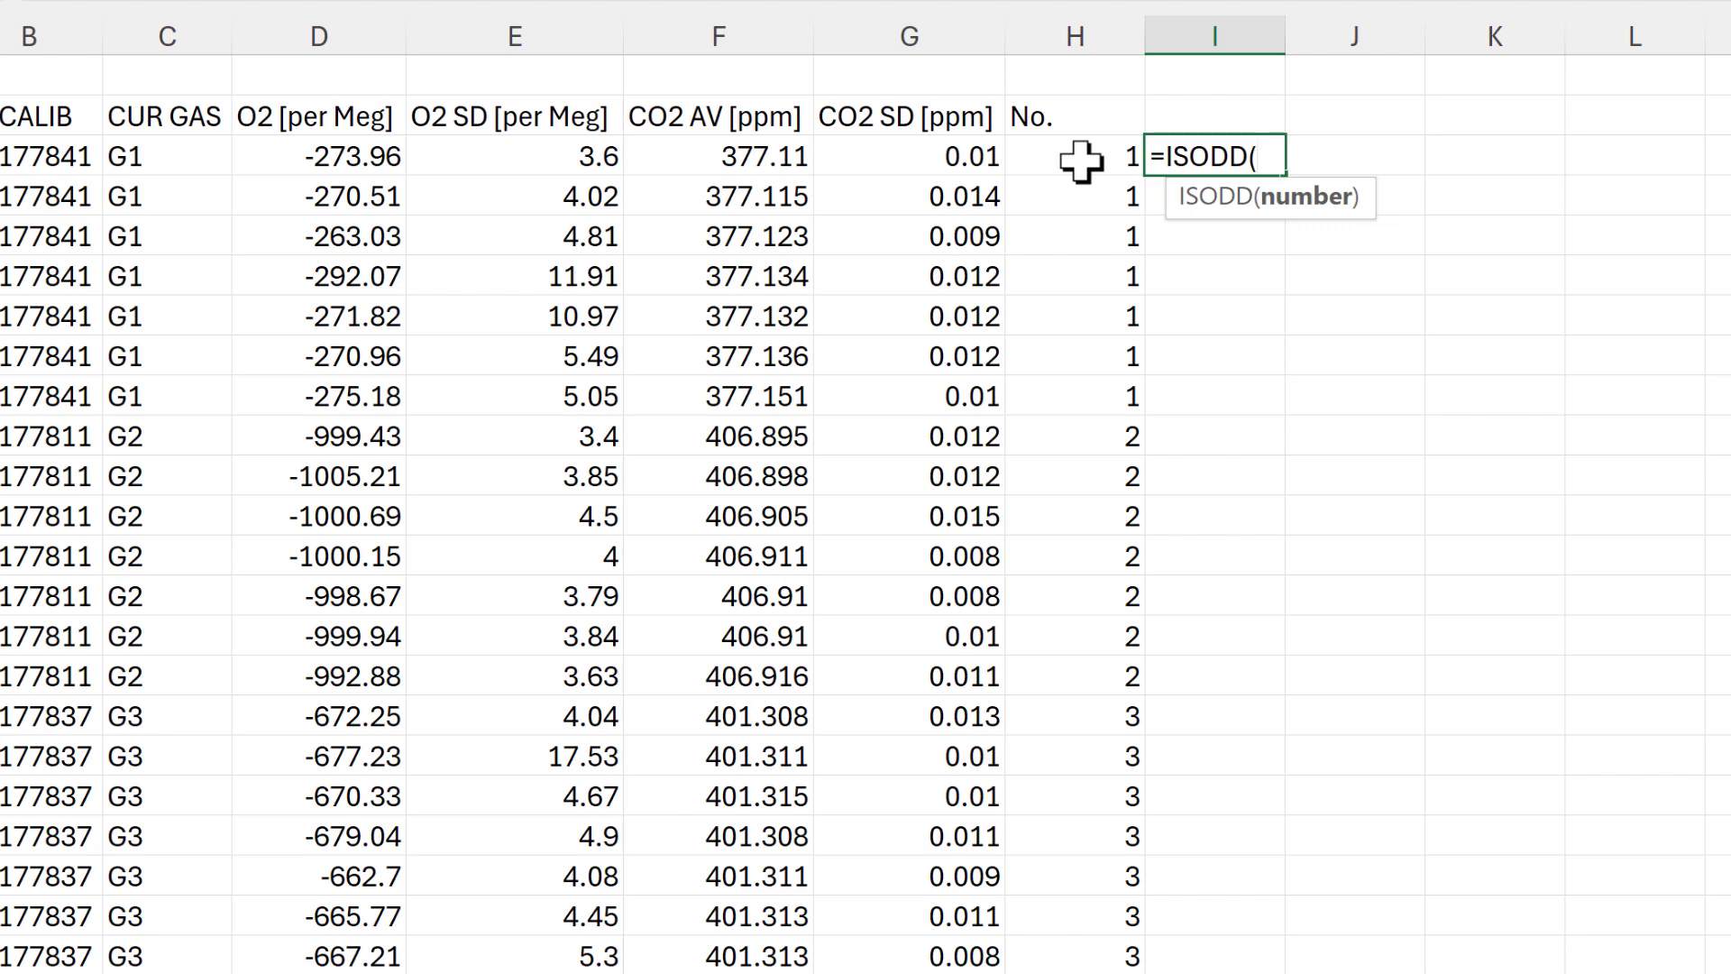
pyautogui.press('Left')
pyautogui.write(')')
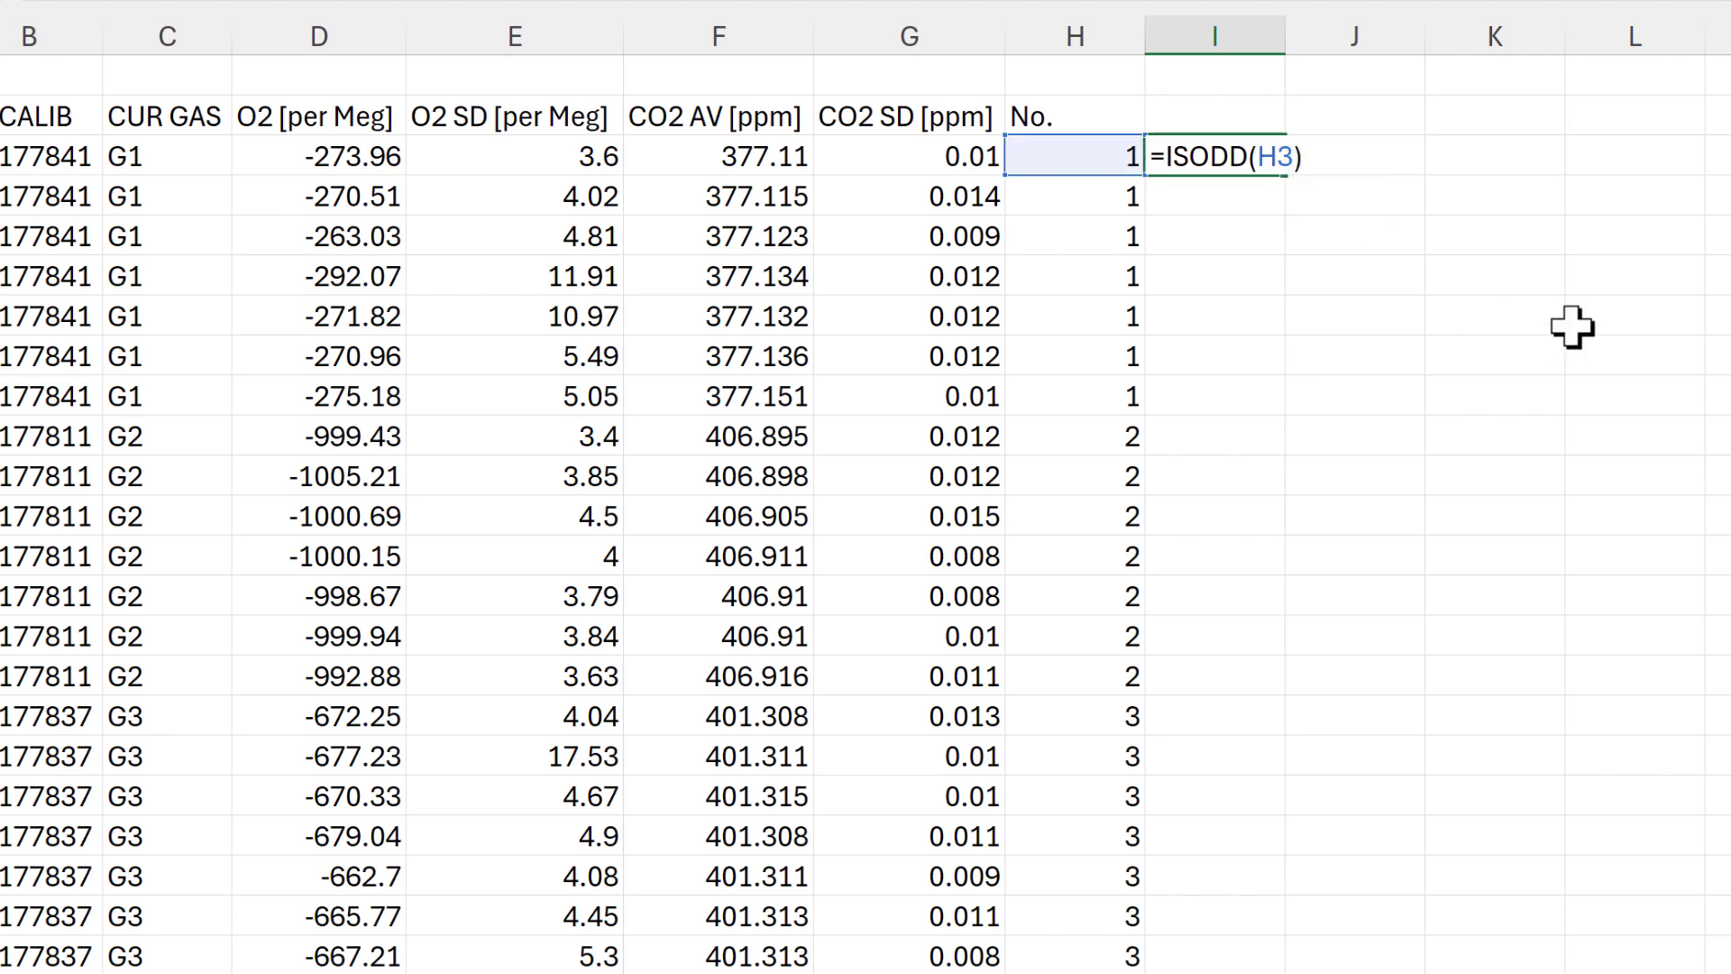
pyautogui.press('Return')
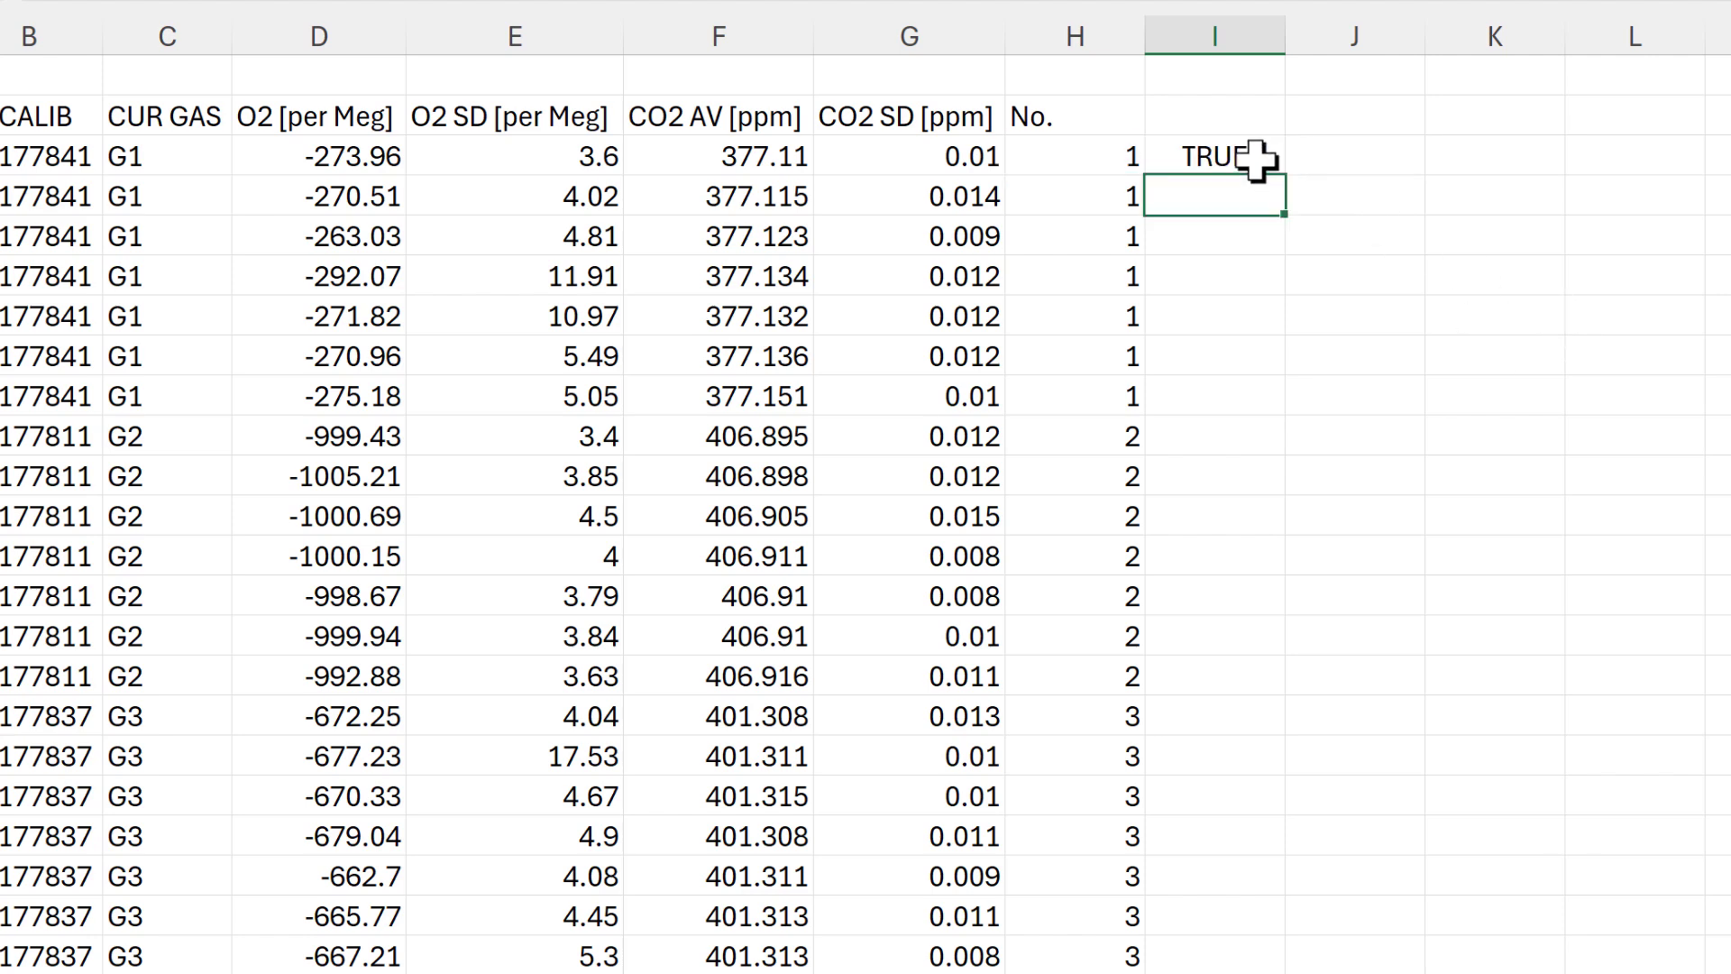
pyautogui.click(1256, 159)
pyautogui.doubleClick(1284, 172)
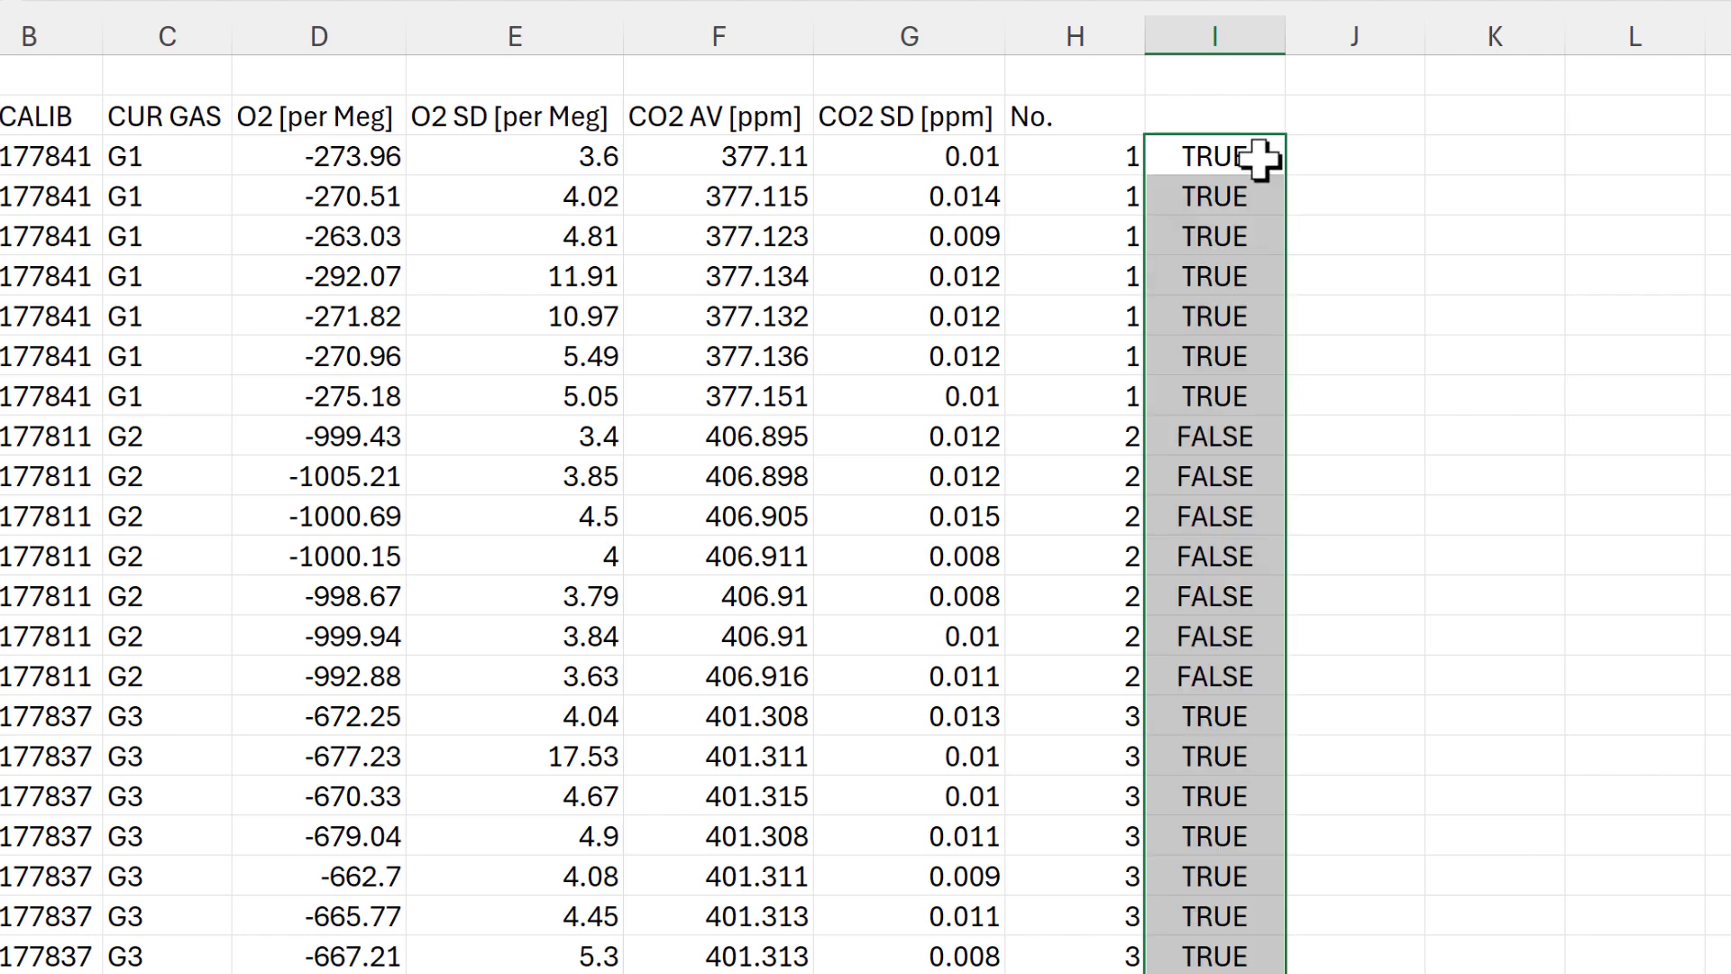
# - Compare the TRUE and FALSE results in column I with the group numbers in column H, group by group down the sheet
pyautogui.click(1258, 158)
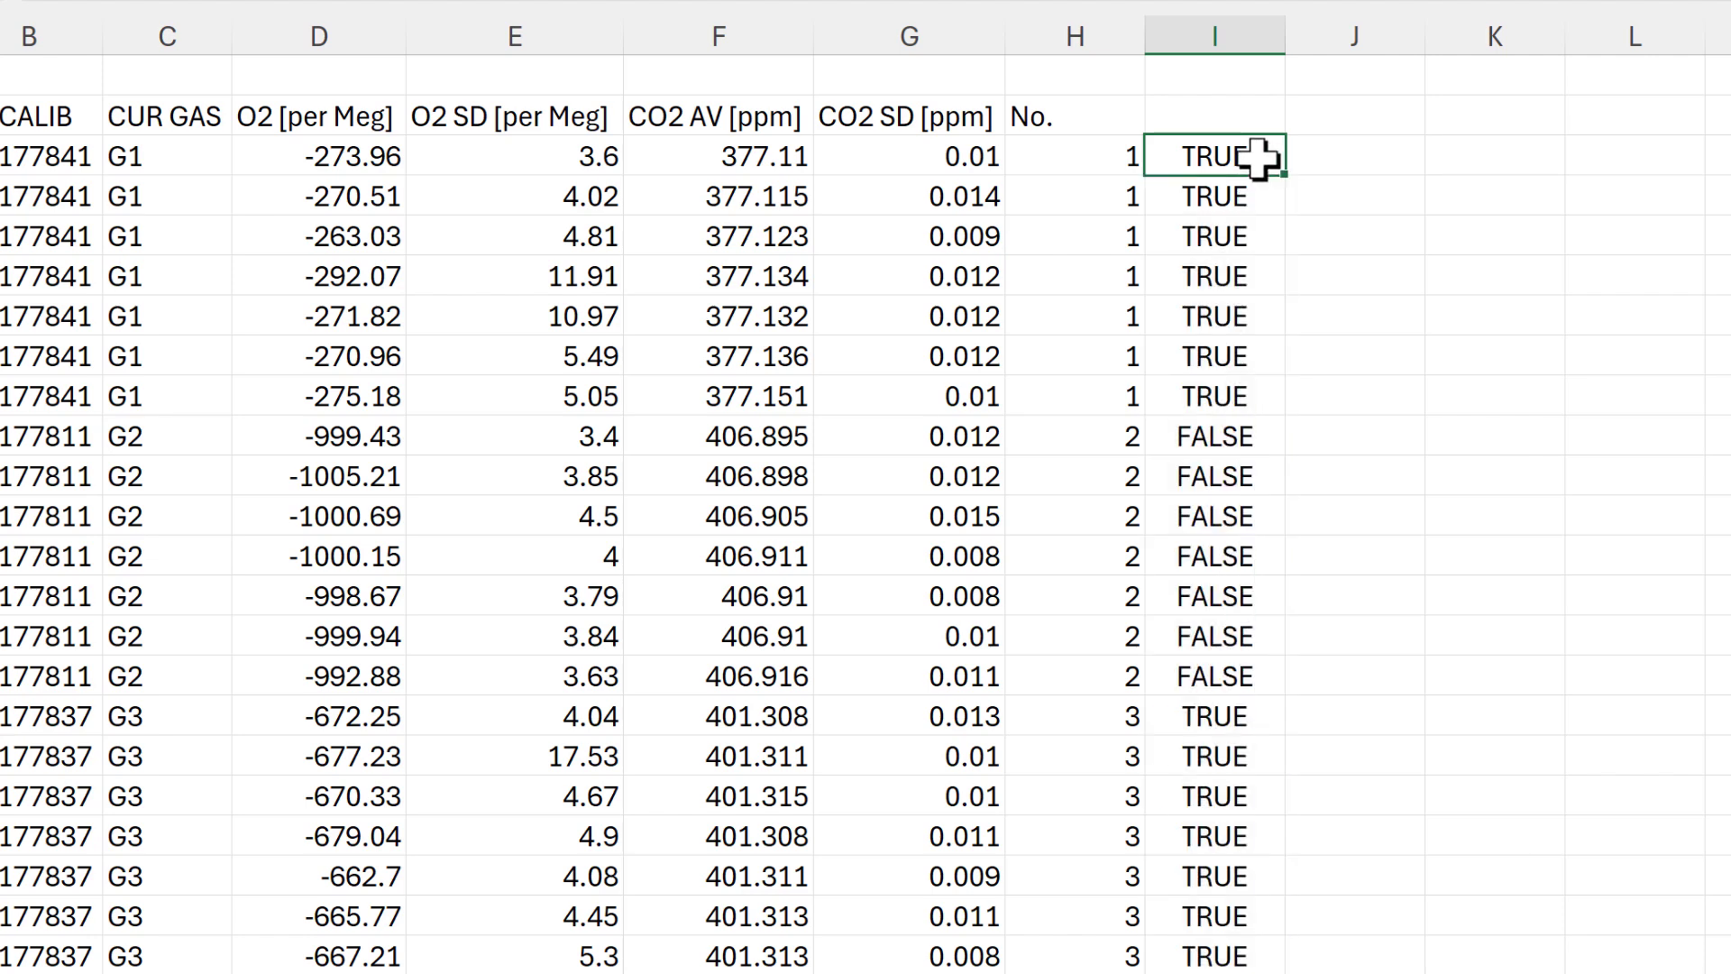
pyautogui.click(1101, 164)
pyautogui.moveTo(1176, 177)
pyautogui.mouseDown()
pyautogui.moveTo(1256, 270)
pyautogui.moveTo(1269, 401)
pyautogui.mouseUp()
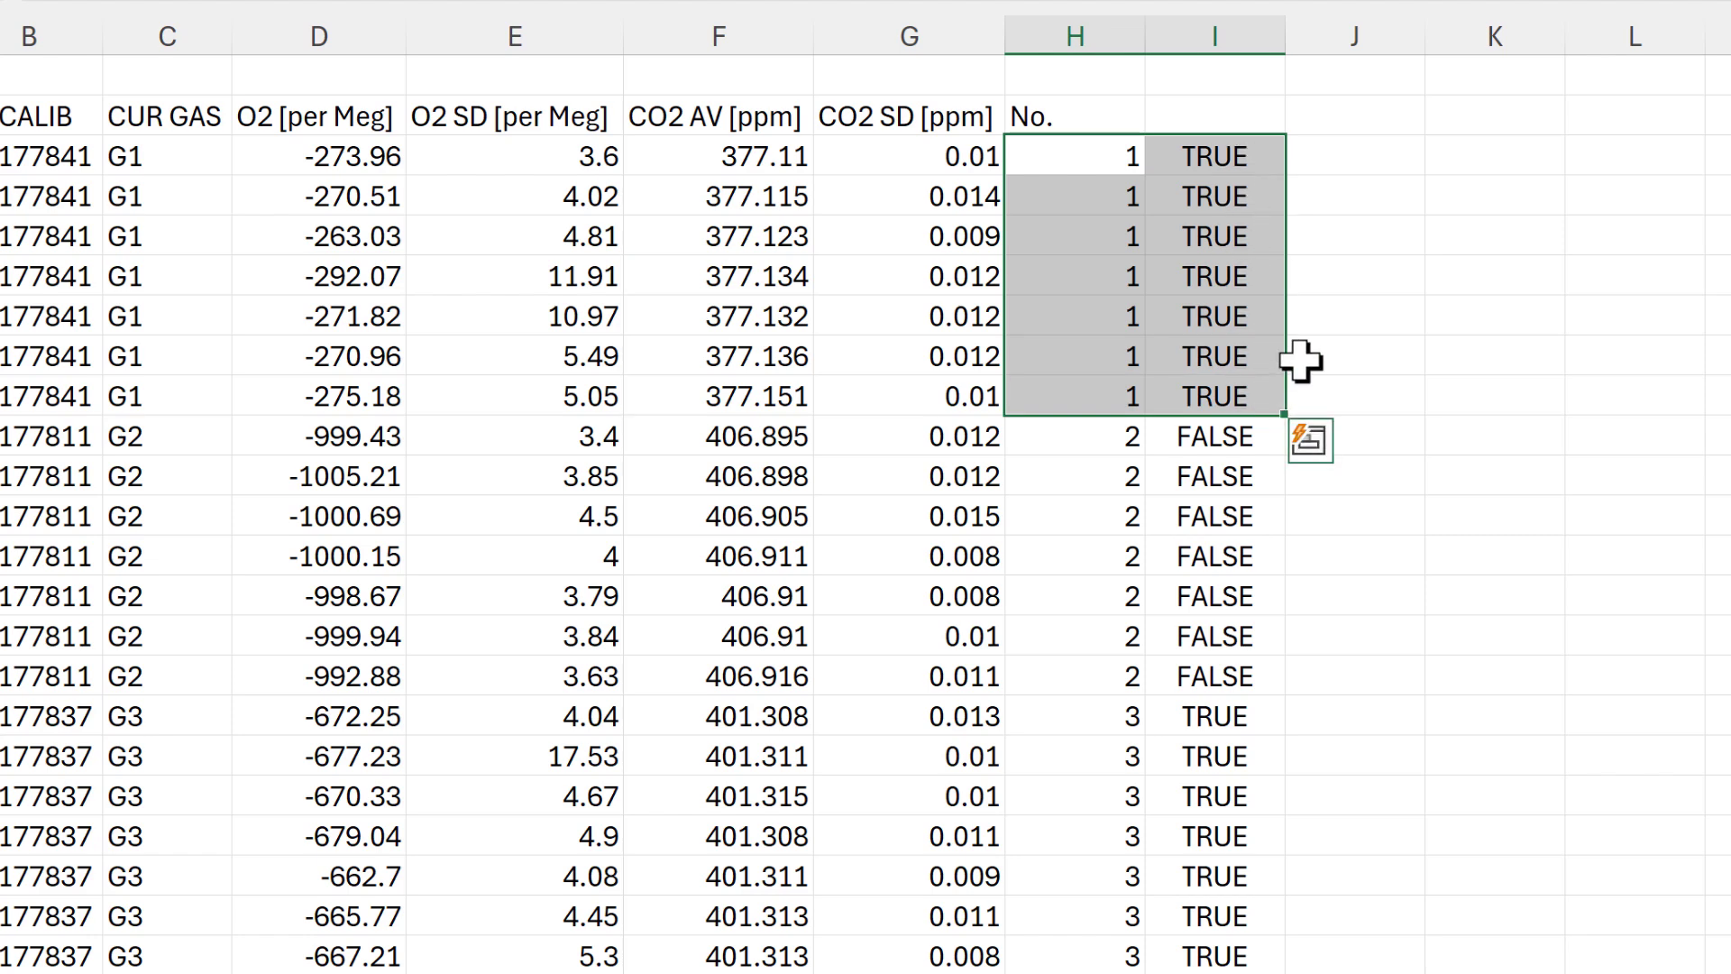
pyautogui.scroll(-1, 1171, 360)
pyautogui.moveTo(1130, 329); pyautogui.dragTo(1226, 559)
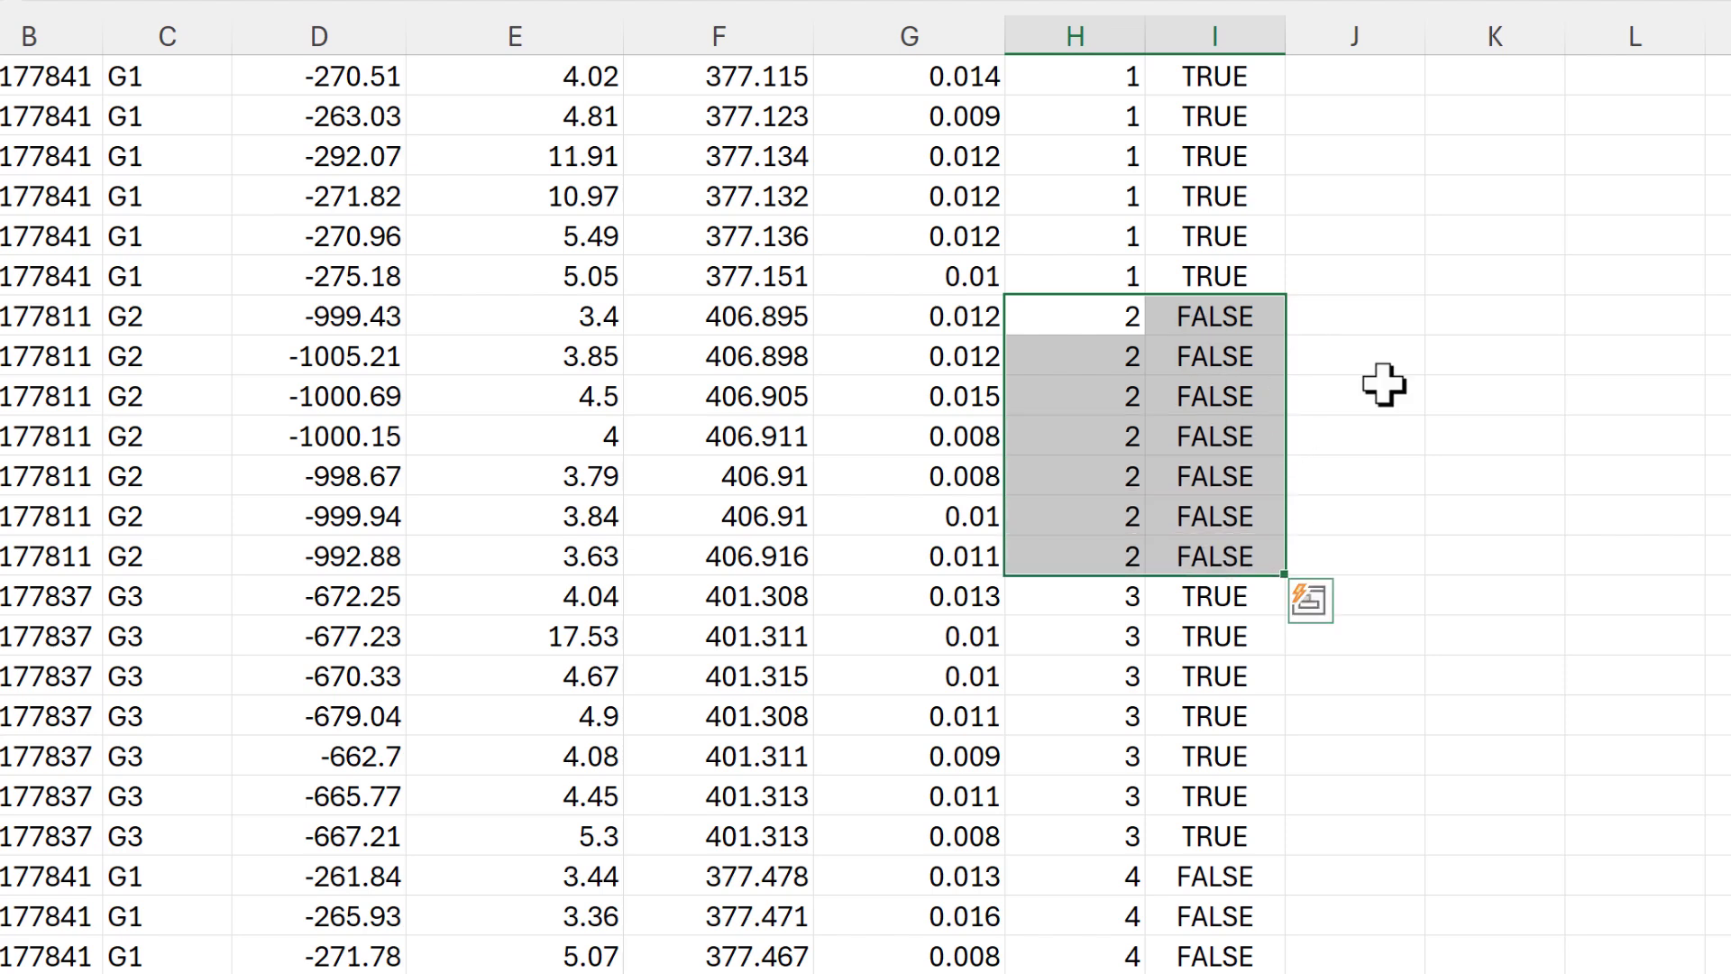
pyautogui.scroll(-2, 1286, 367)
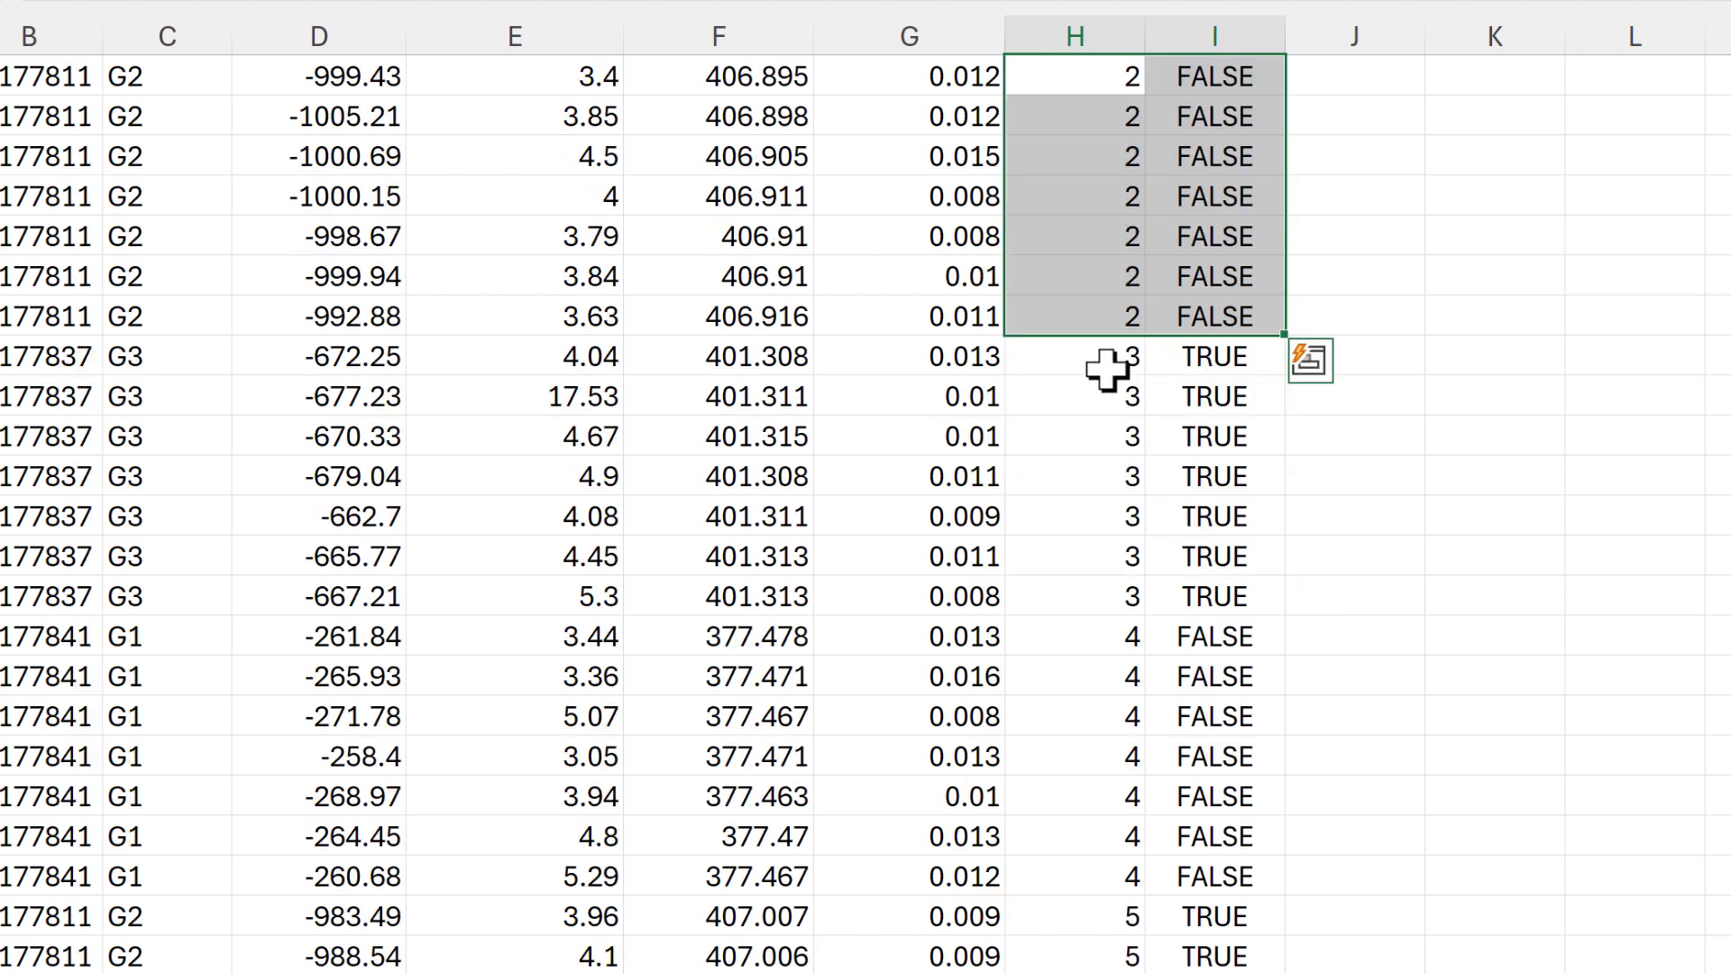
pyautogui.moveTo(1109, 365); pyautogui.dragTo(1203, 597)
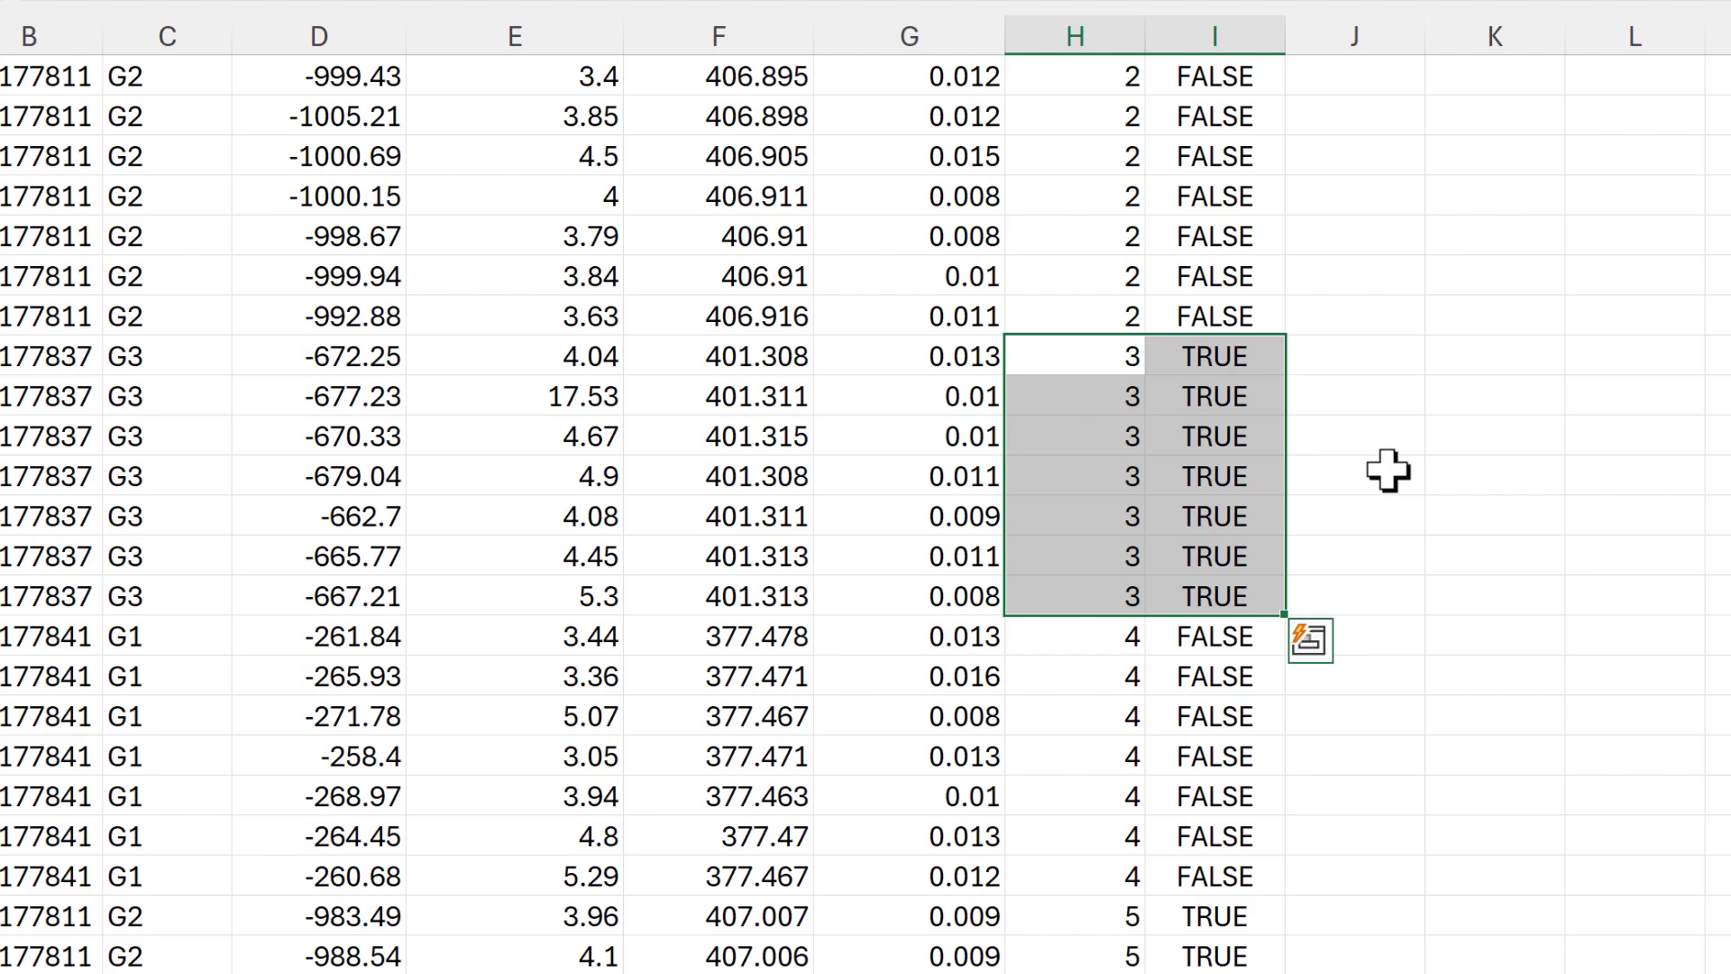
pyautogui.click(1388, 470)
pyautogui.scroll(-4, 1393, 469)
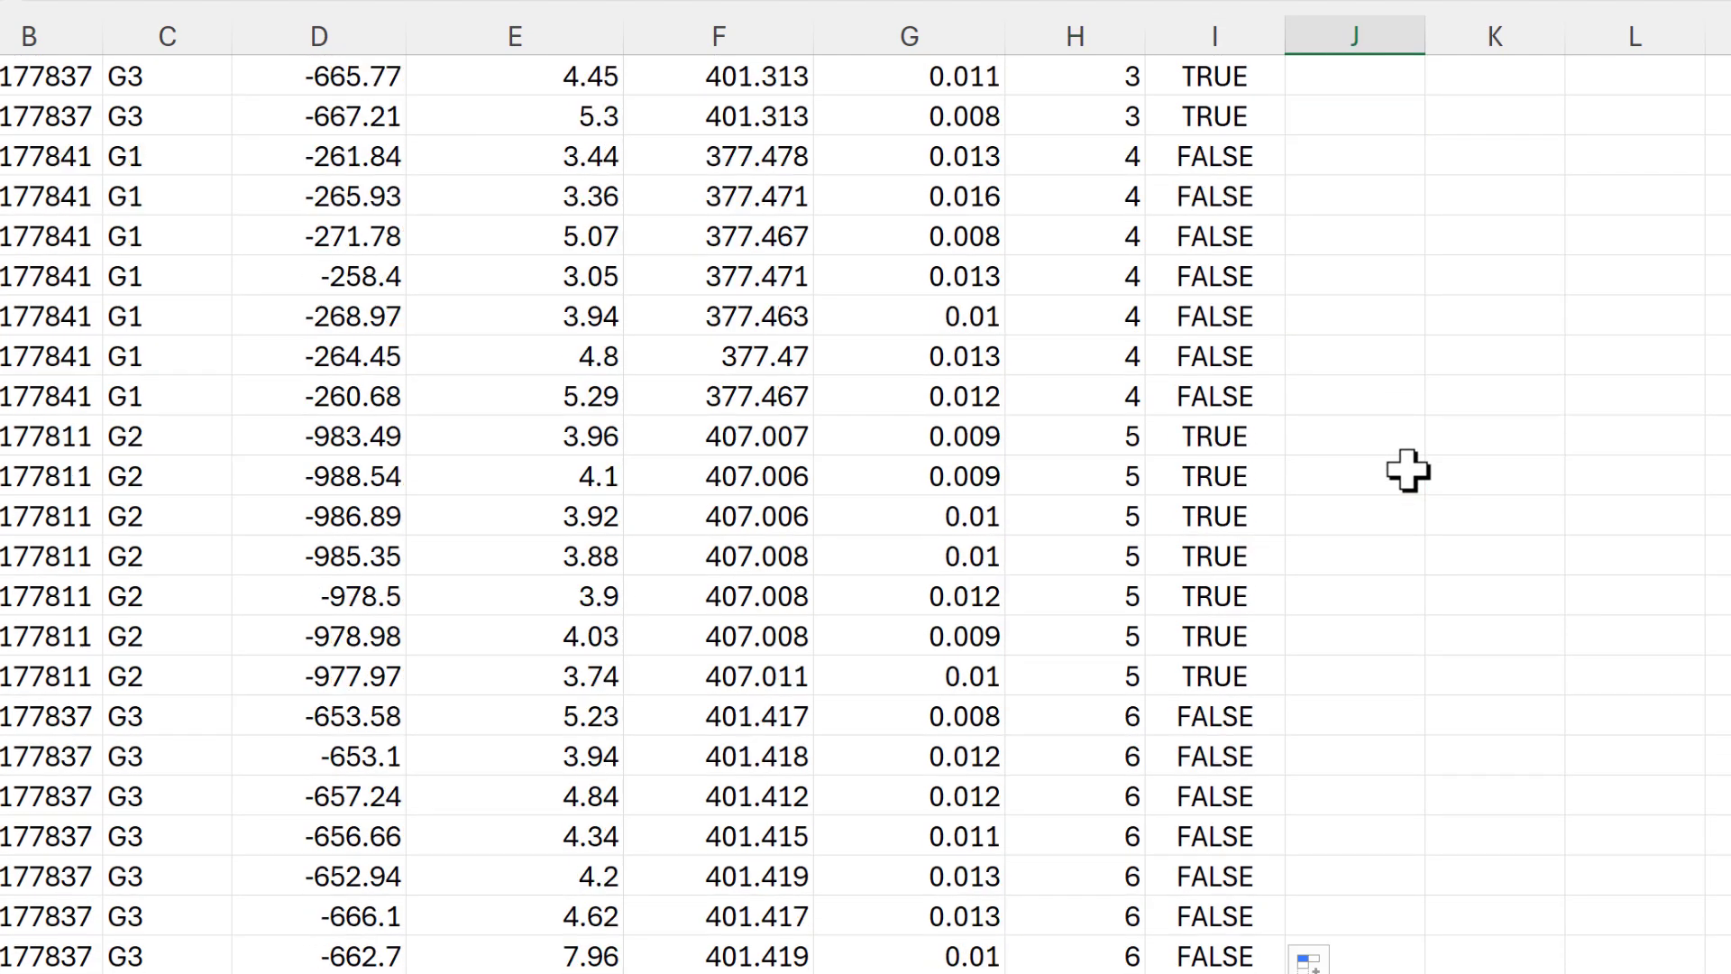
pyautogui.scroll(-5, 1408, 470)
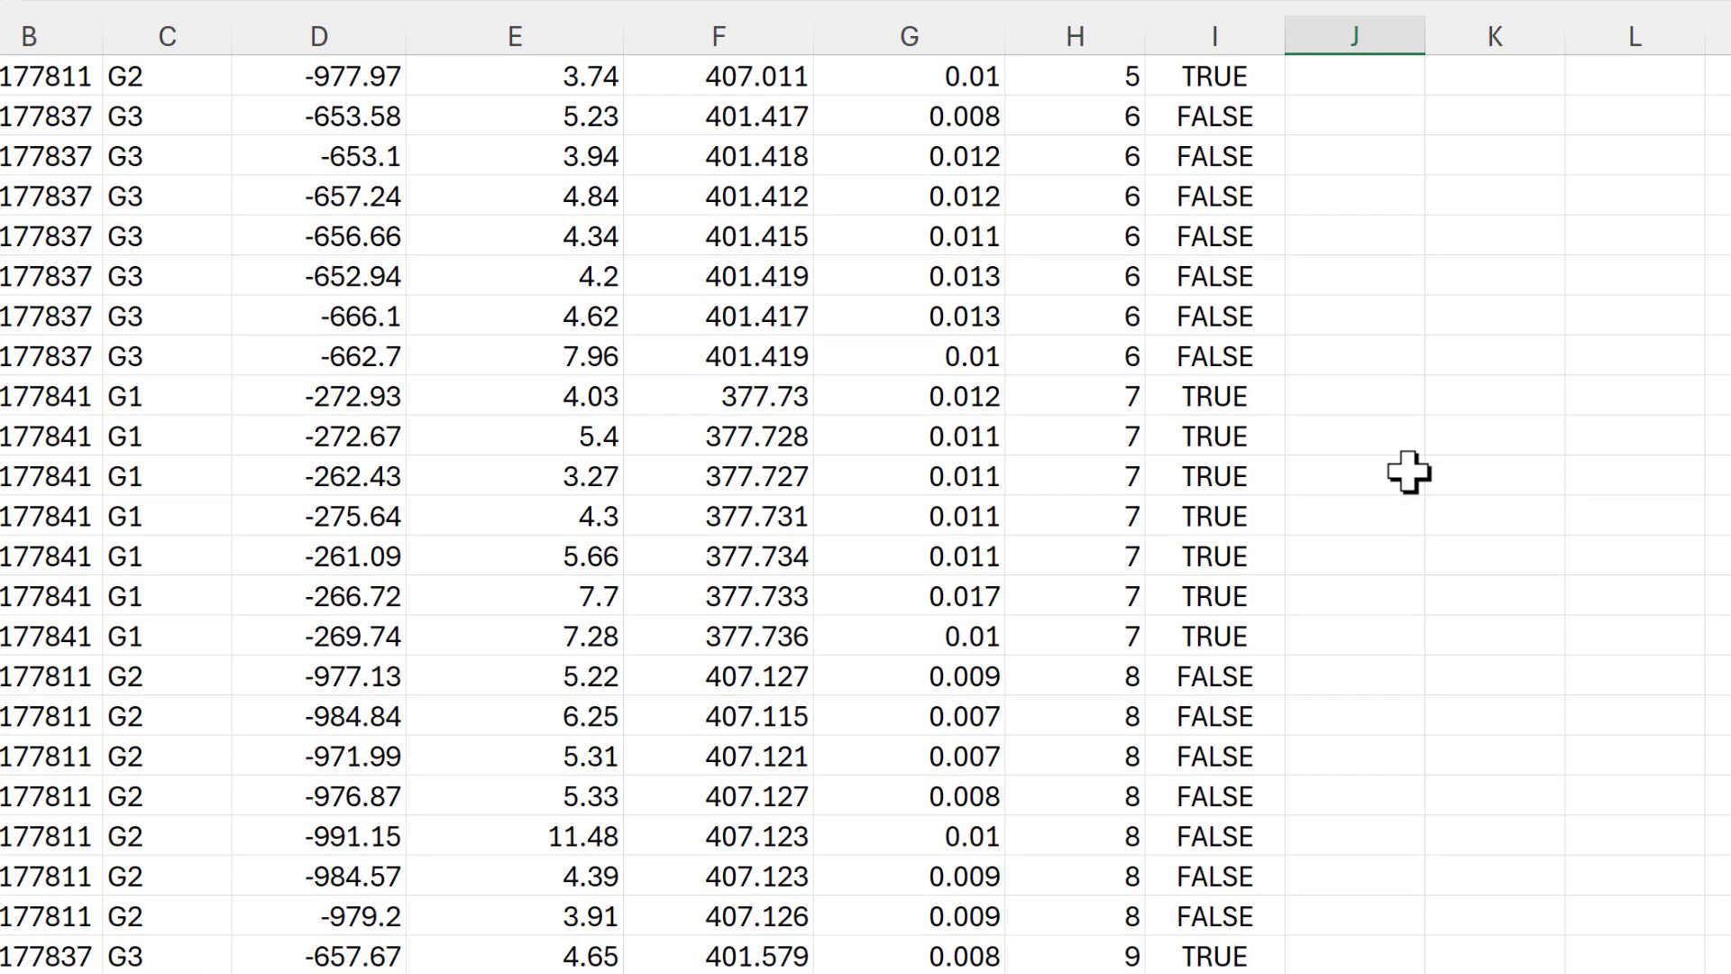
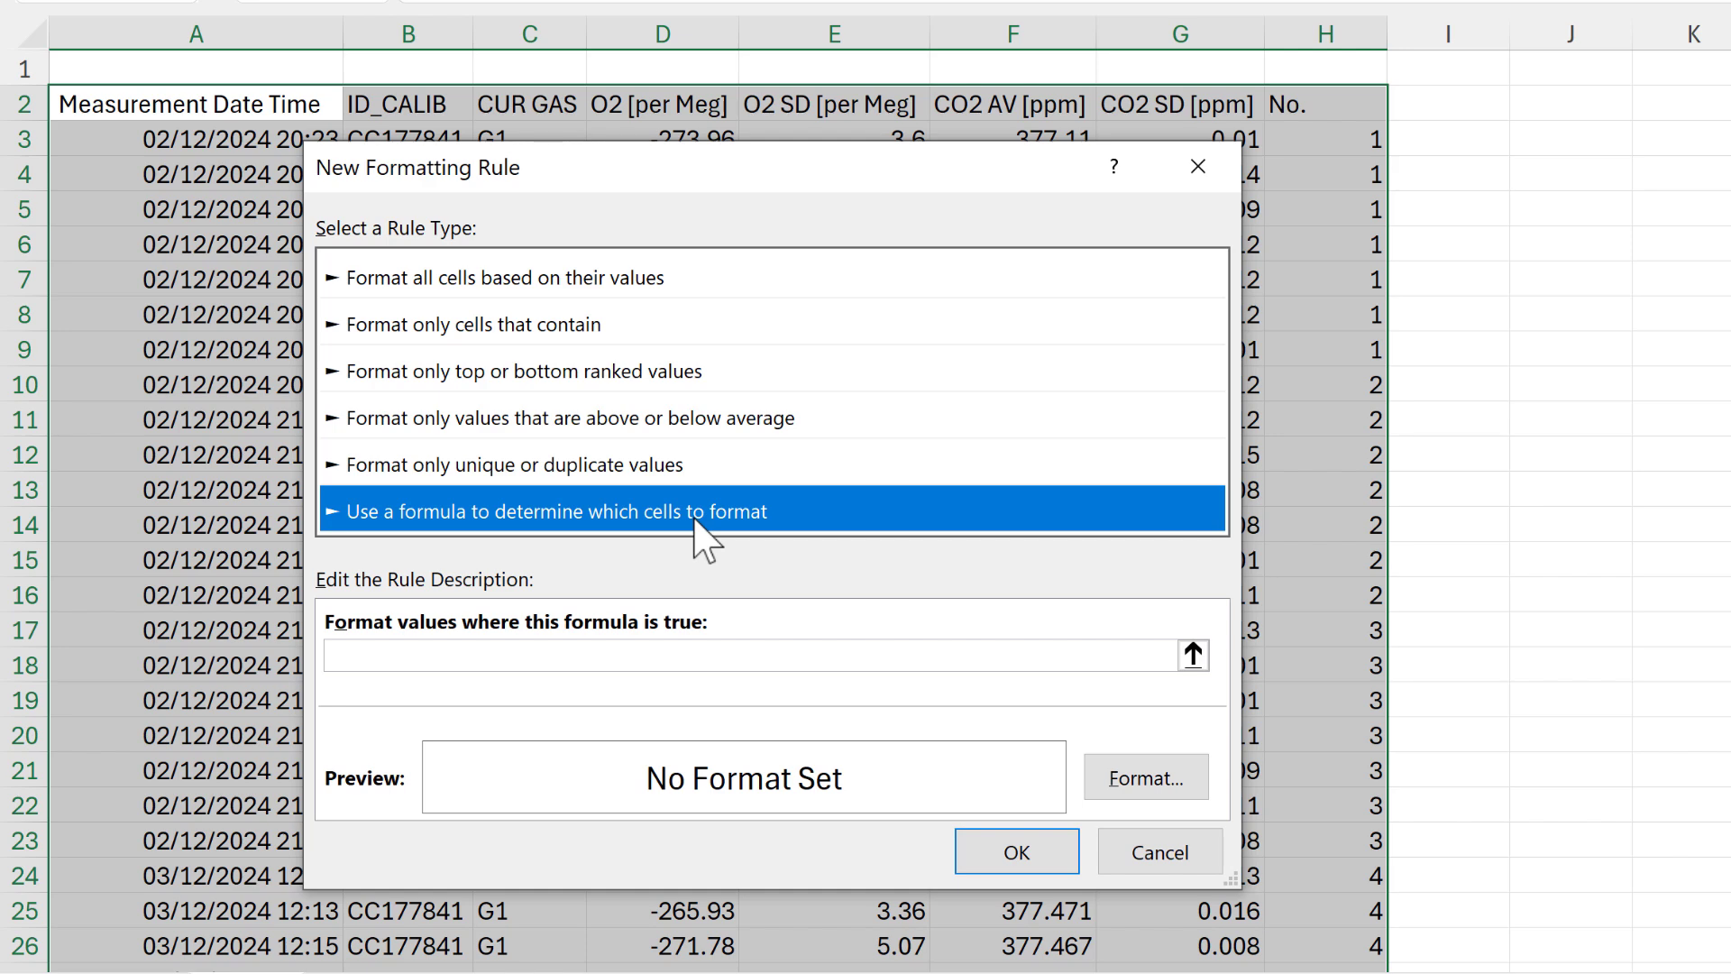
# - Enter =ISODD($H2) as the condition of the new formula-based formatting rule for the selected table
pyautogui.click(534, 657)
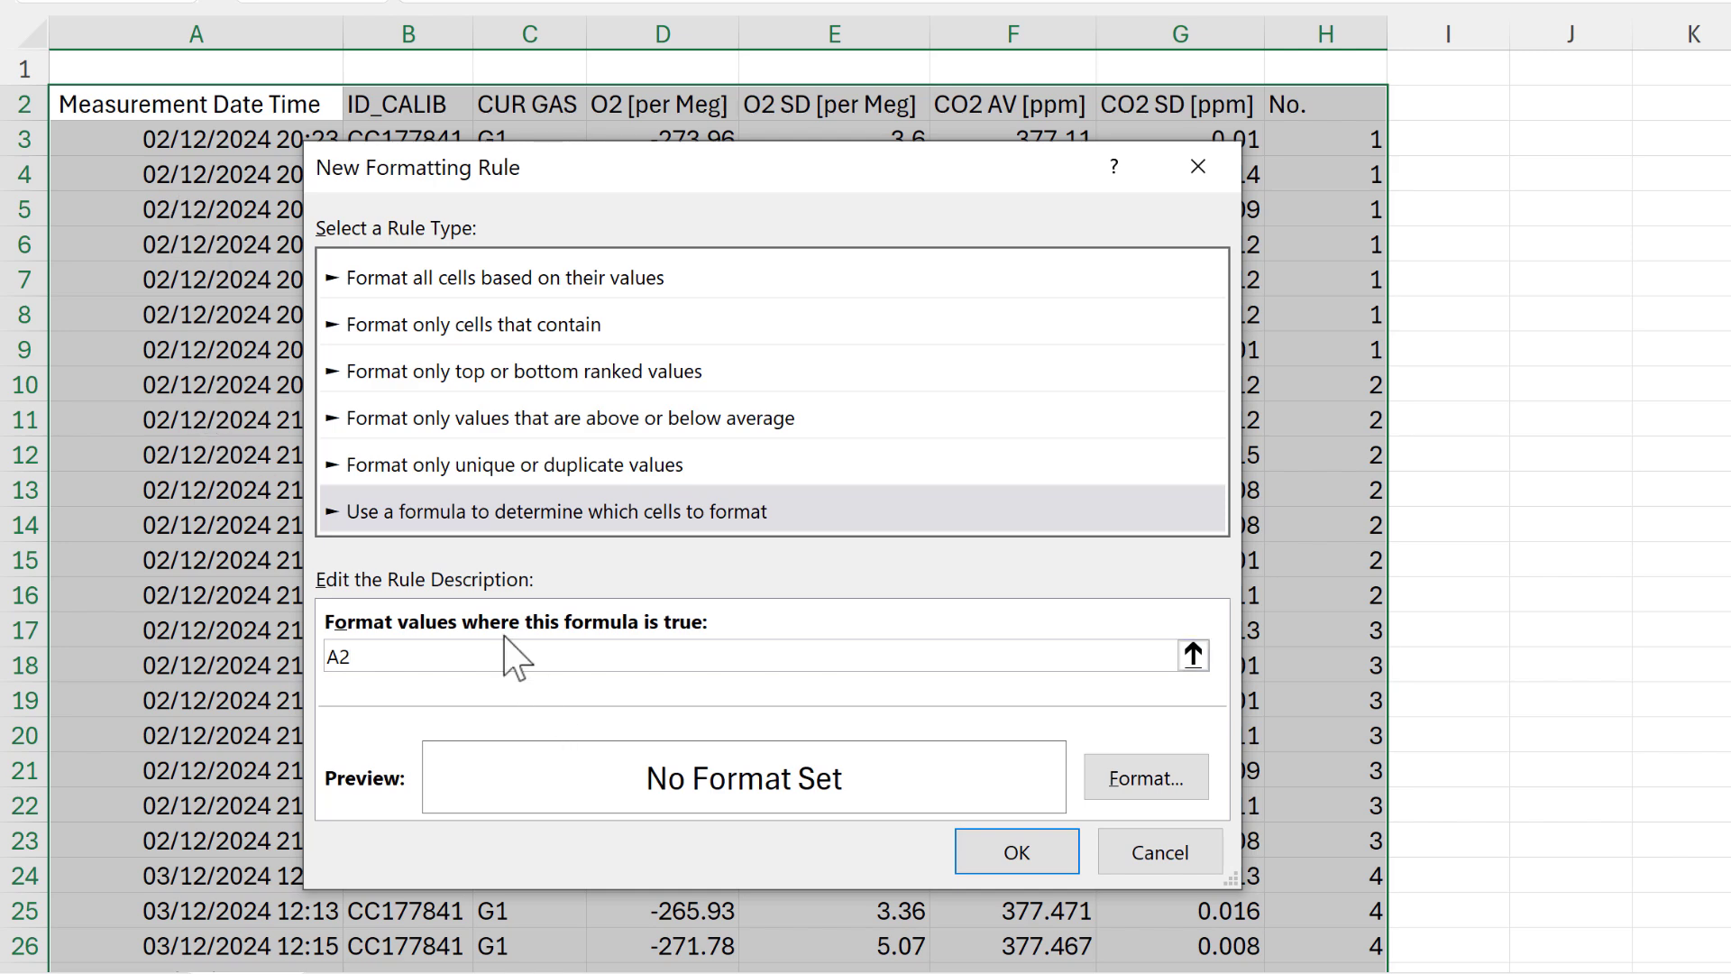
pyautogui.click(329, 656)
pyautogui.write('=H')
pyautogui.click(343, 656)
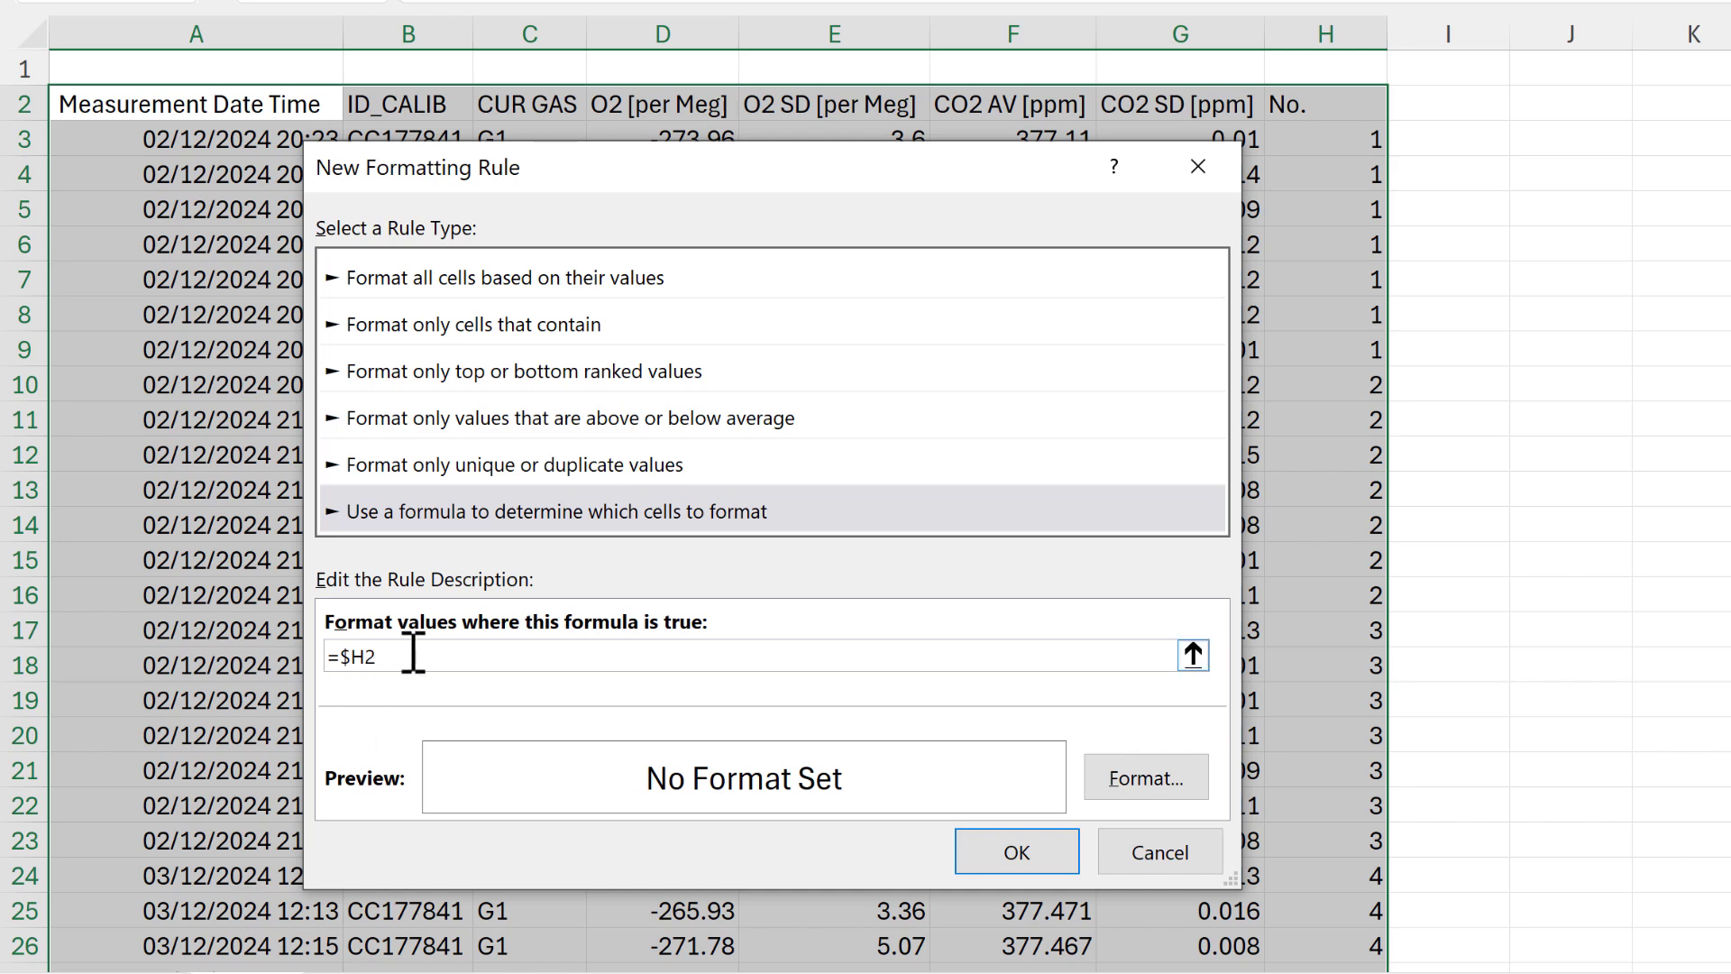
pyautogui.press('Right')
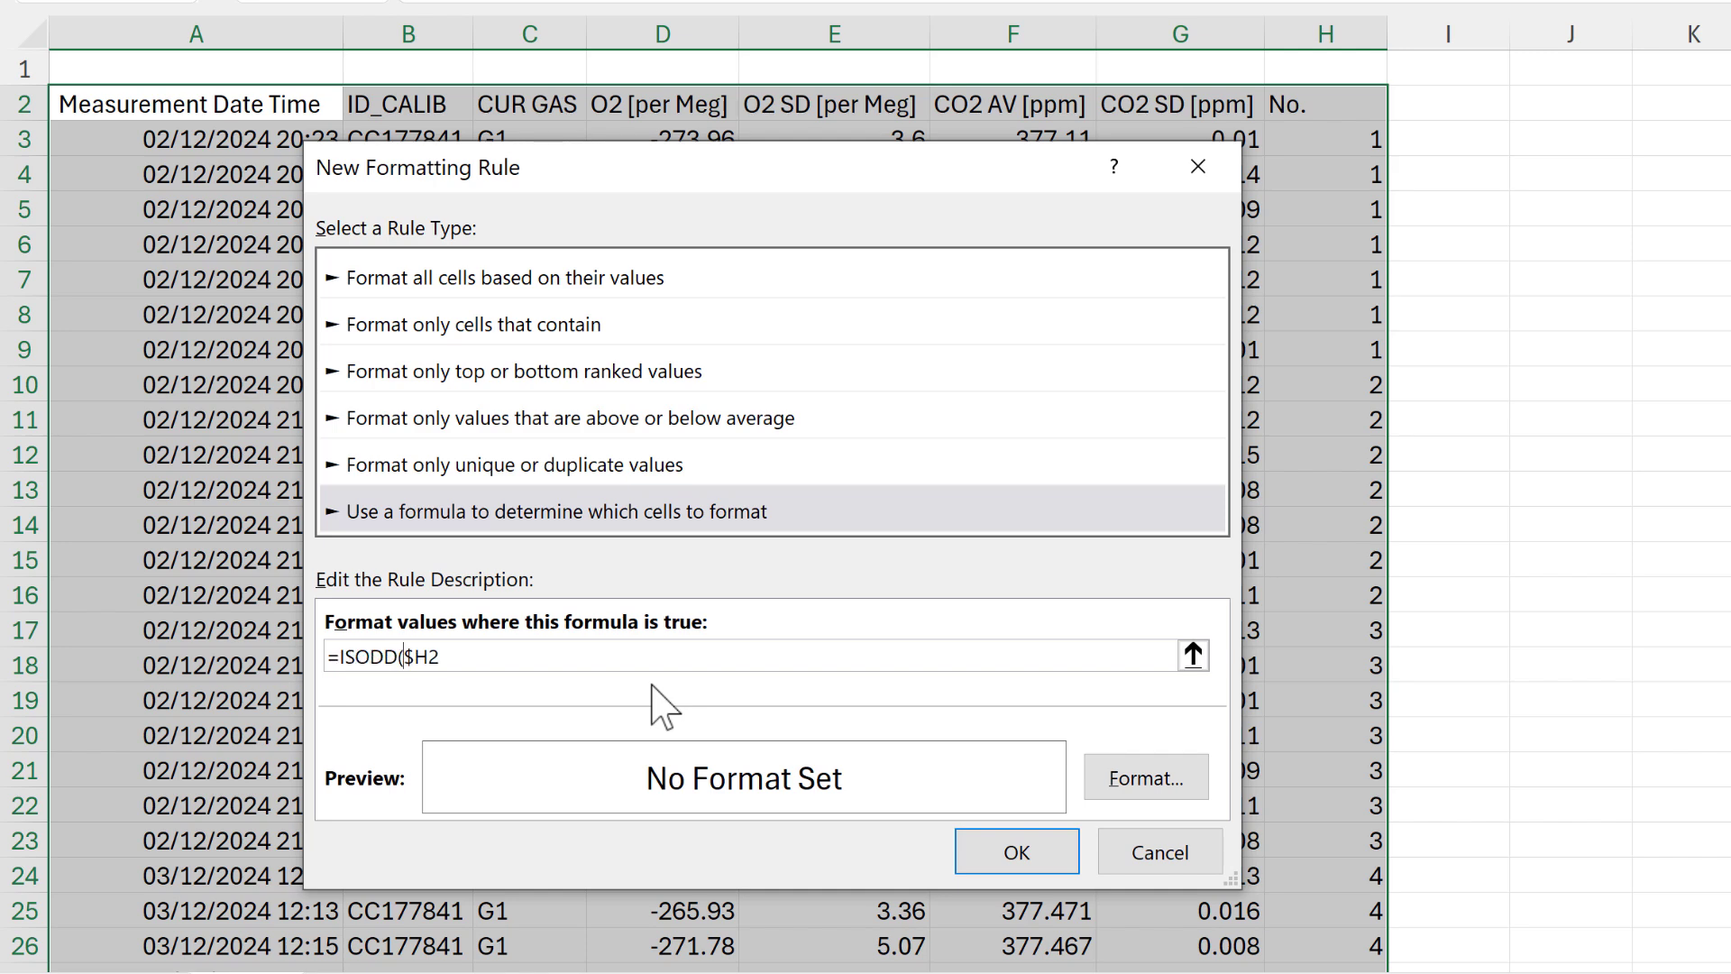
pyautogui.click(534, 661)
# - Give the formatting rule a light orange background fill and apply it to the table, then deselect the range
pyautogui.click(1162, 791)
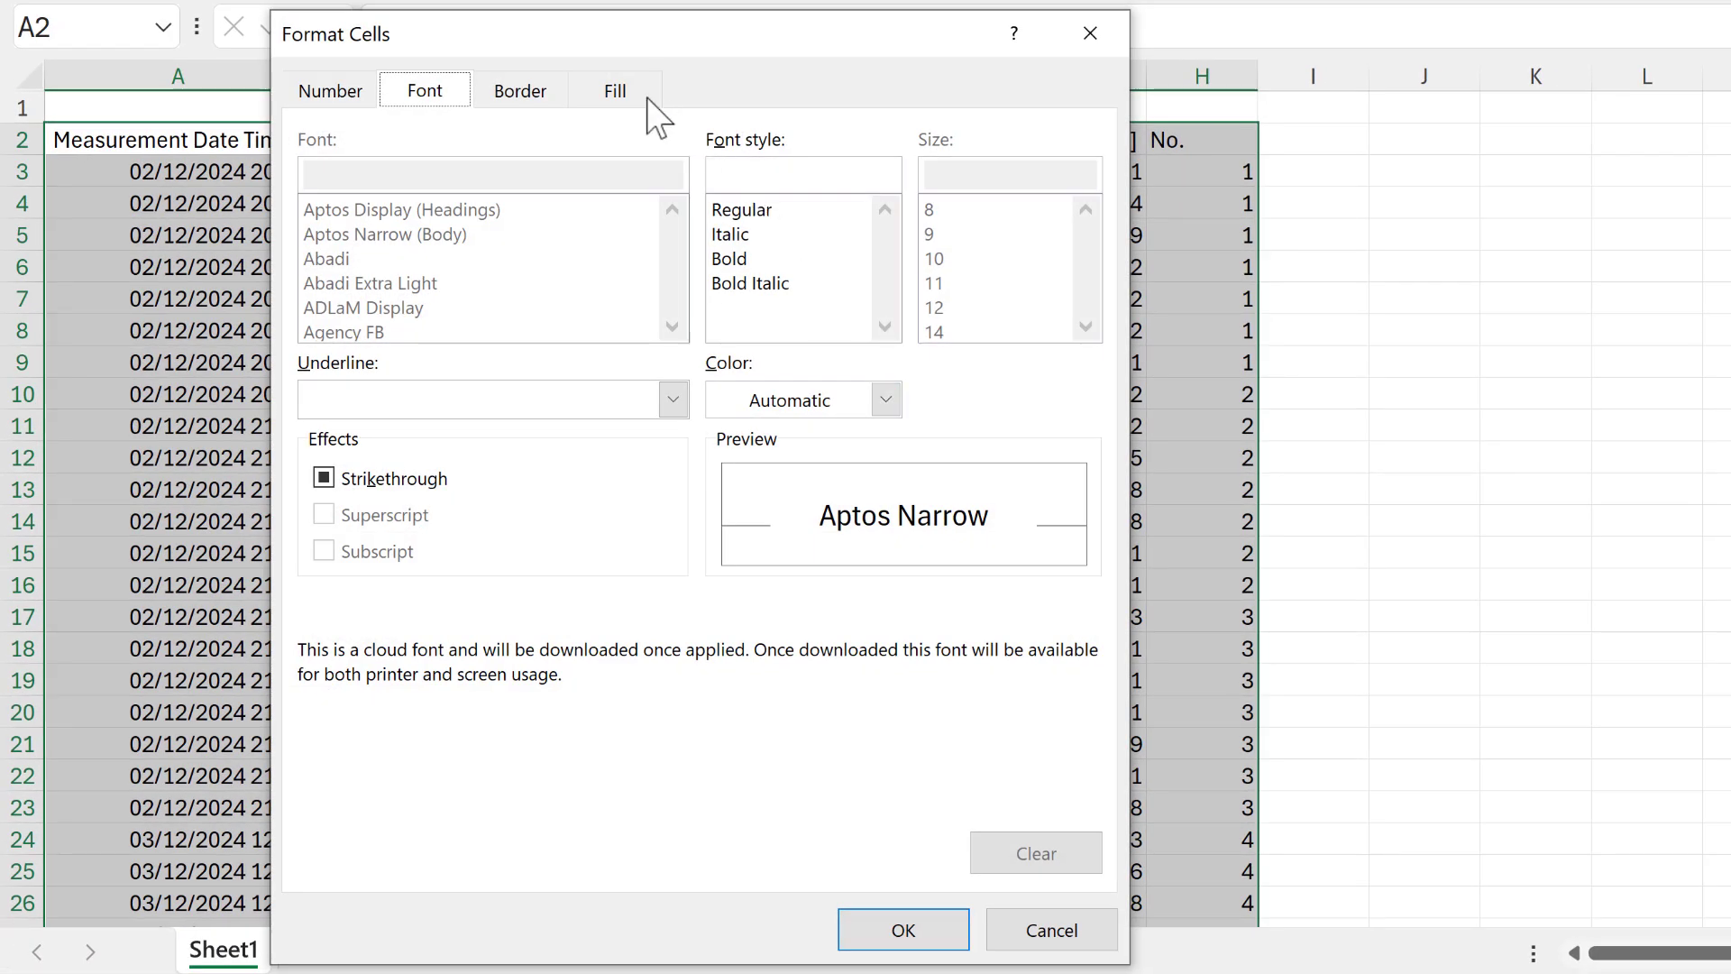
pyautogui.click(617, 92)
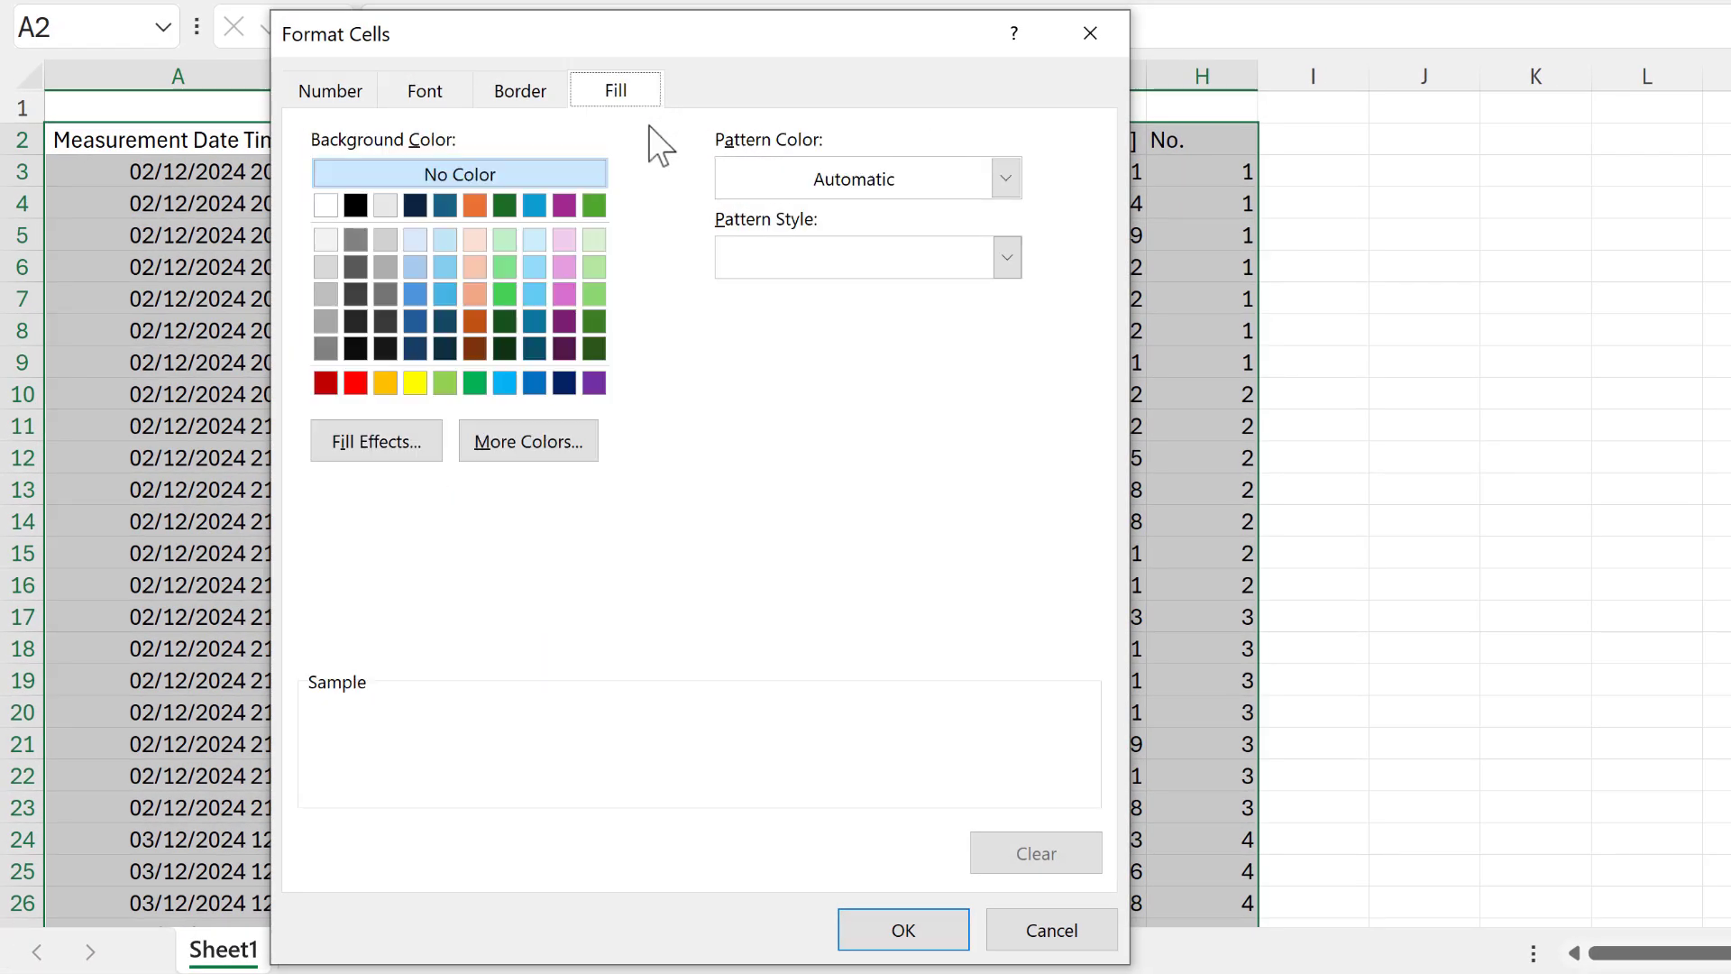
pyautogui.click(475, 268)
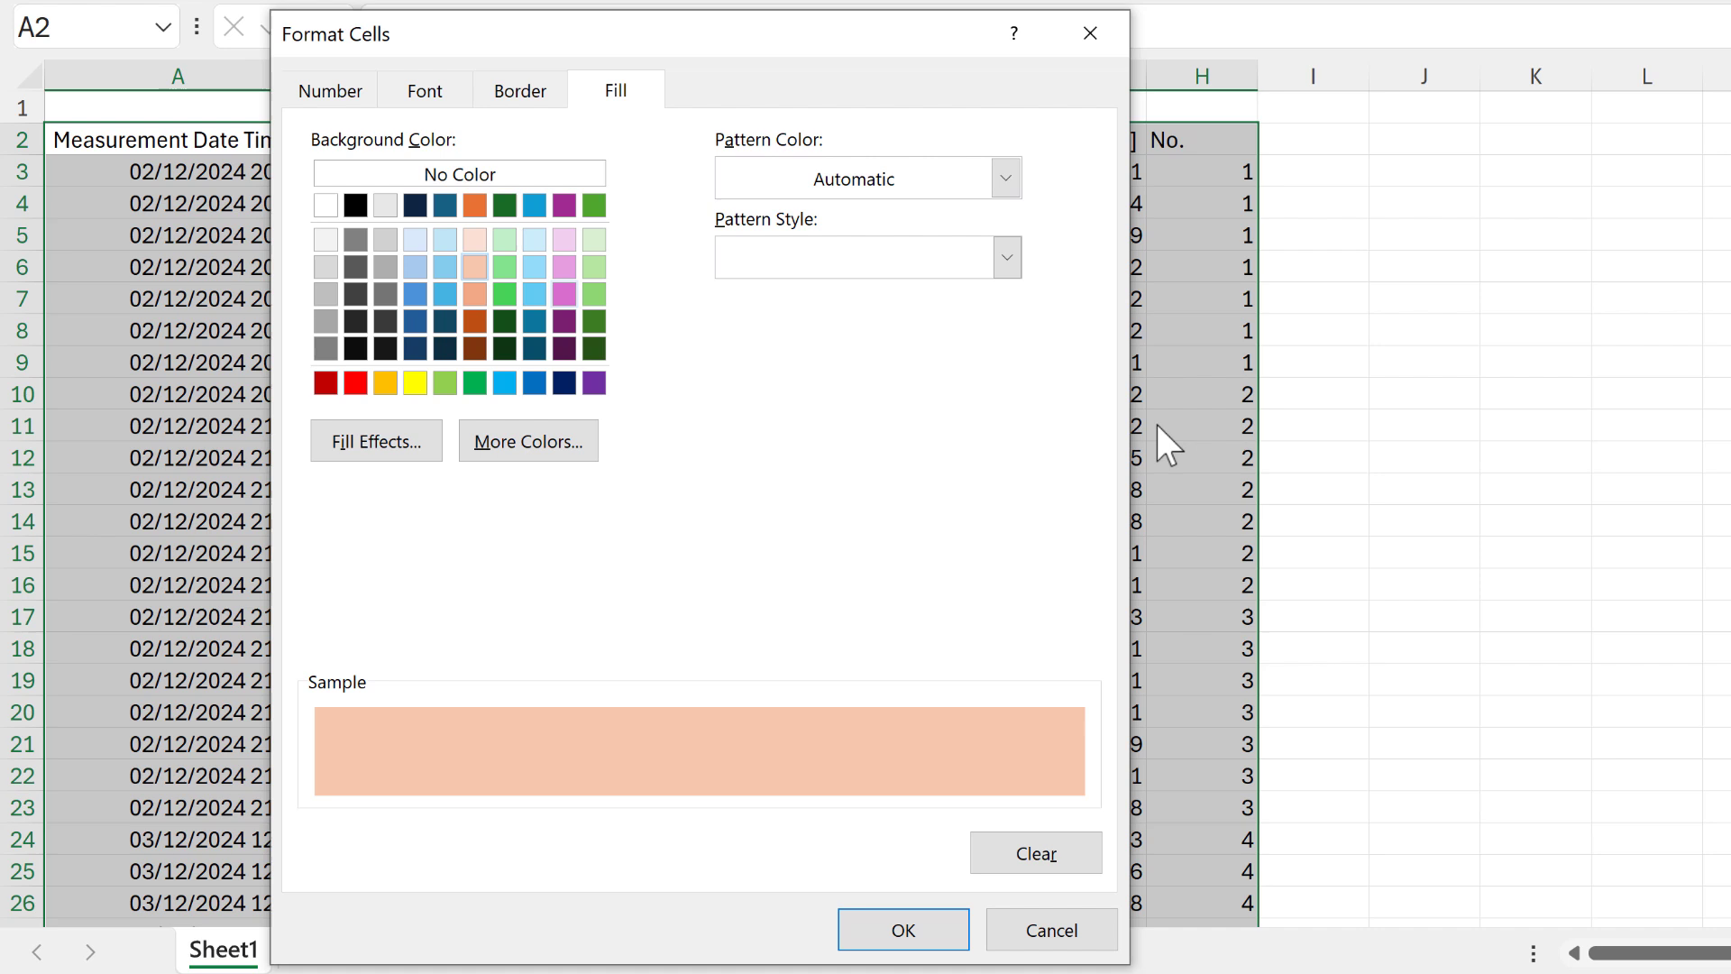
pyautogui.click(944, 923)
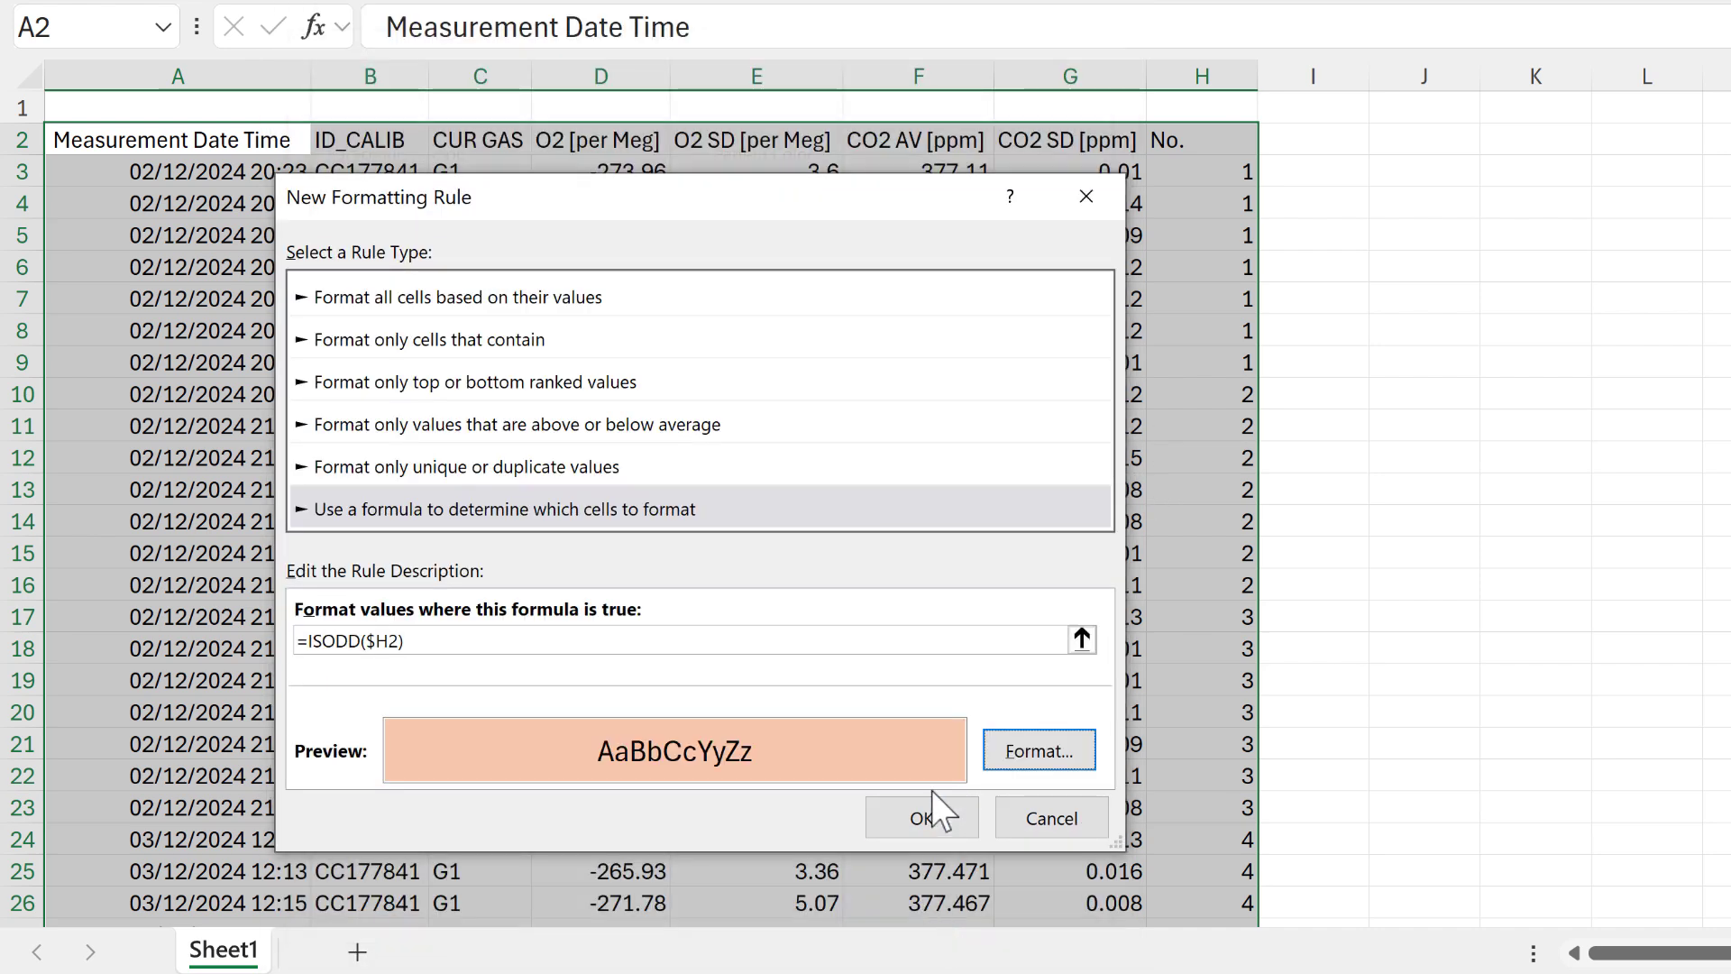
pyautogui.click(921, 820)
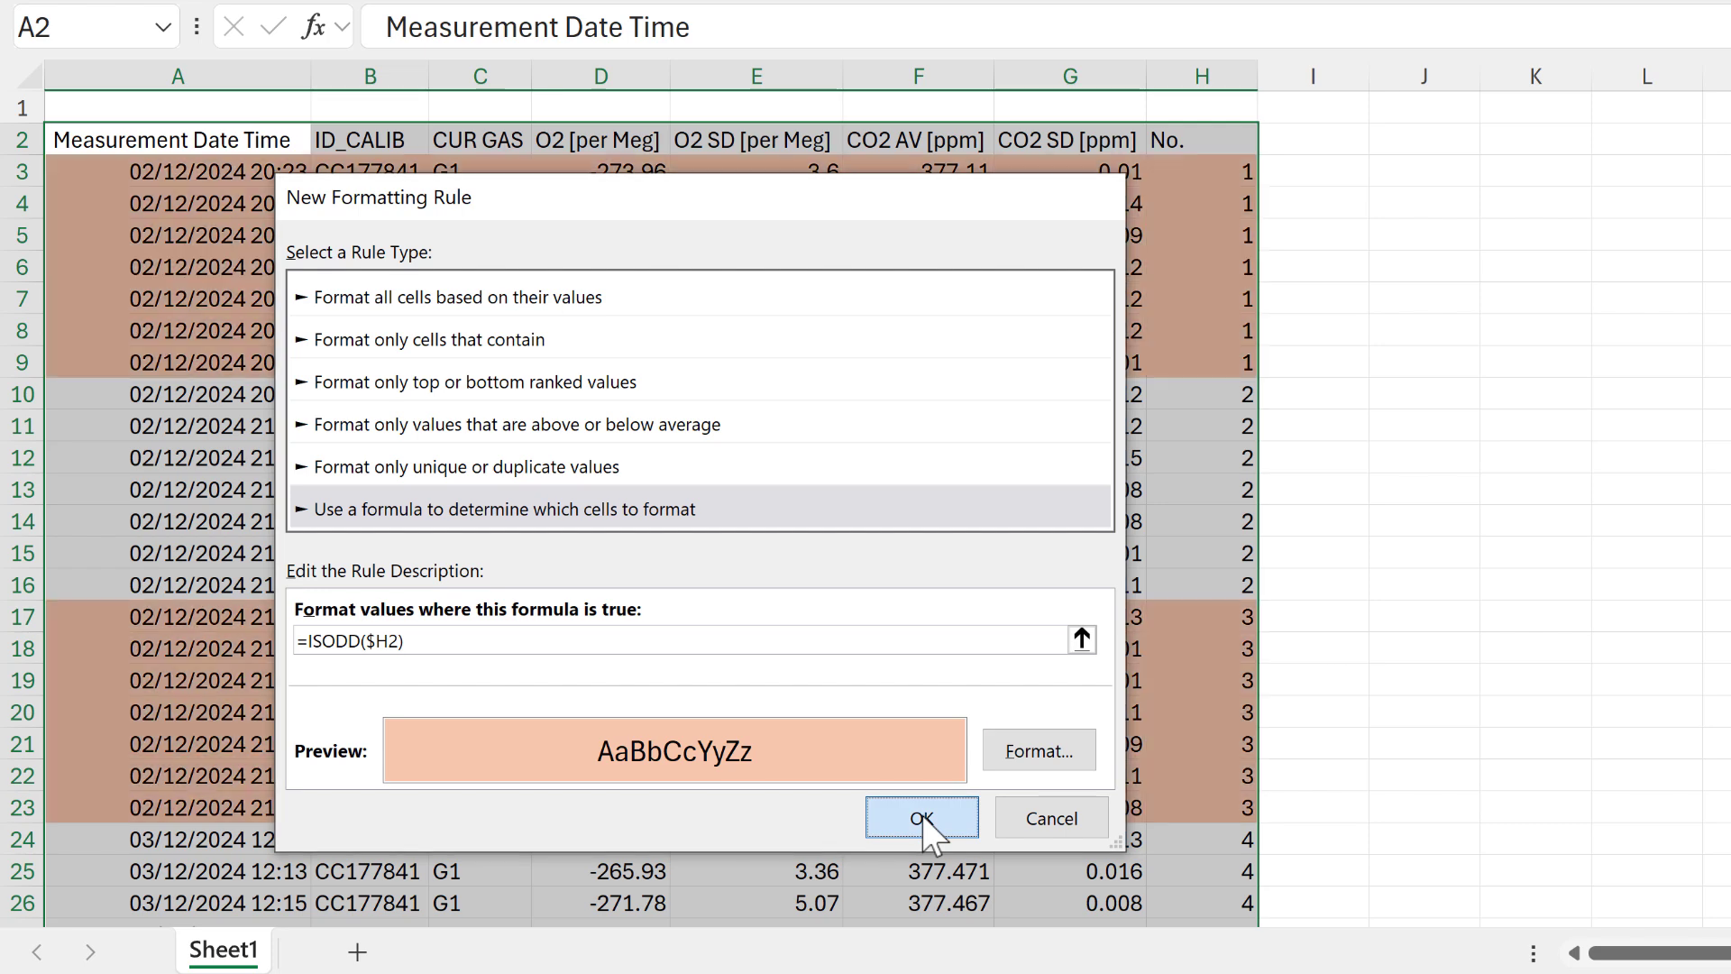
pyautogui.click(811, 455)
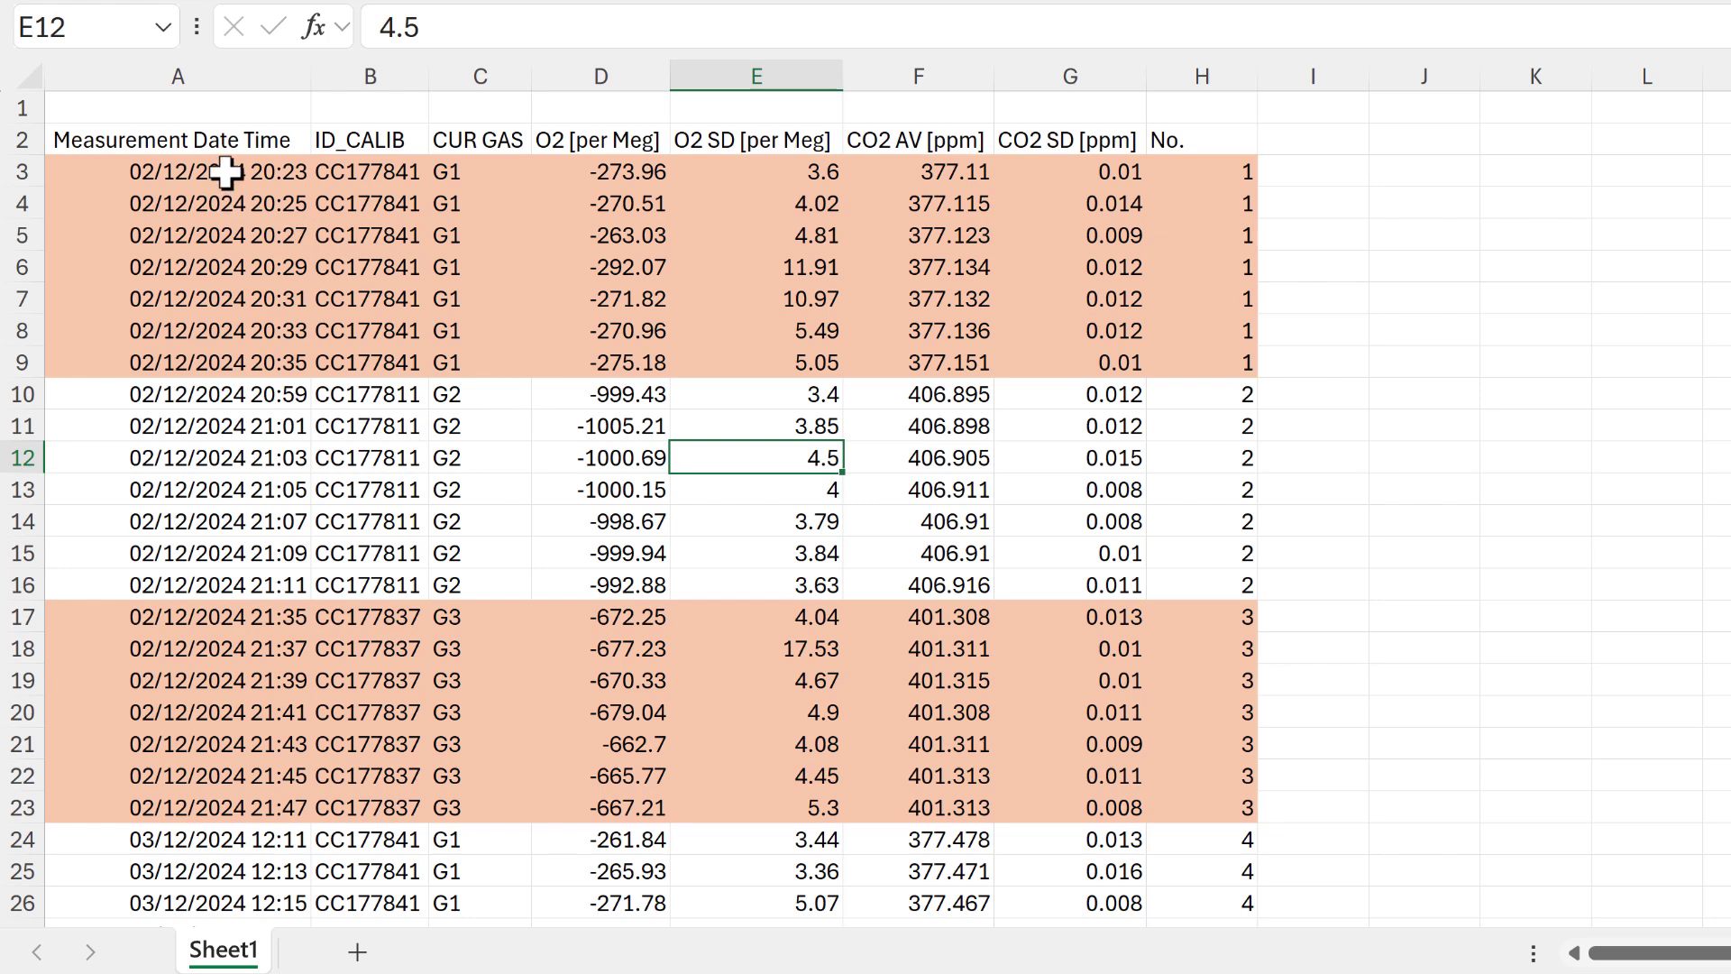
# - Examine the row shading of the odd-numbered and even-numbered groups down the table and return to cell A1
pyautogui.moveTo(232, 174); pyautogui.dragTo(1160, 359)
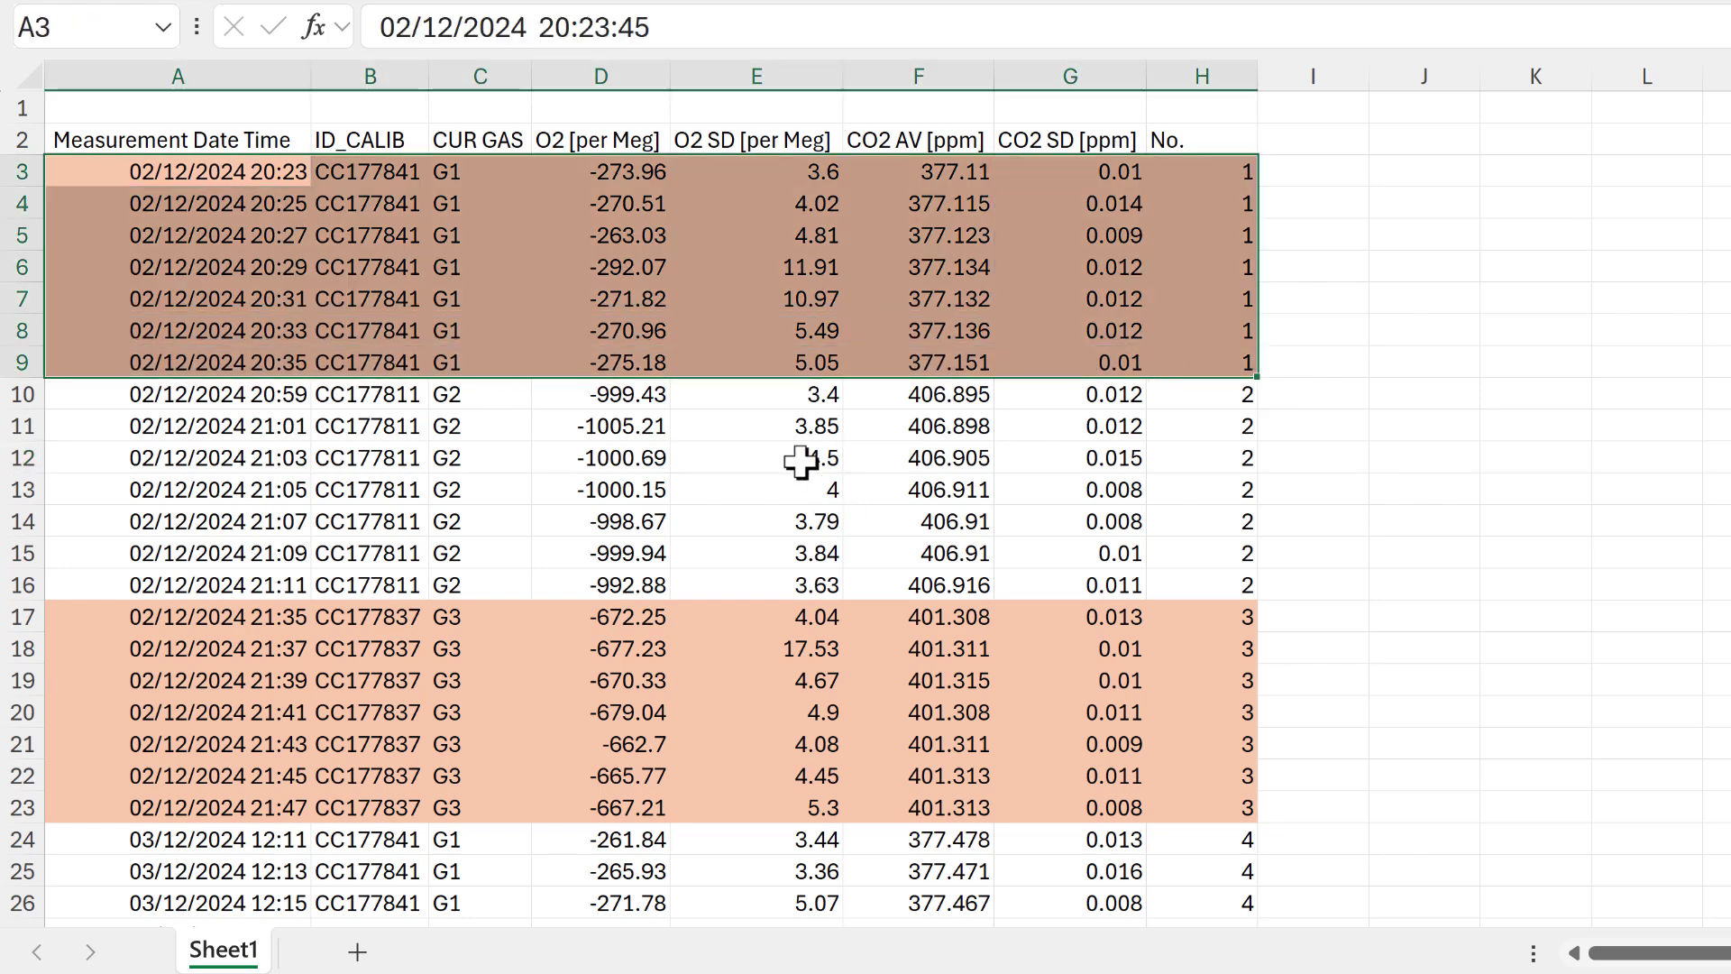
pyautogui.scroll(-2, 521, 232)
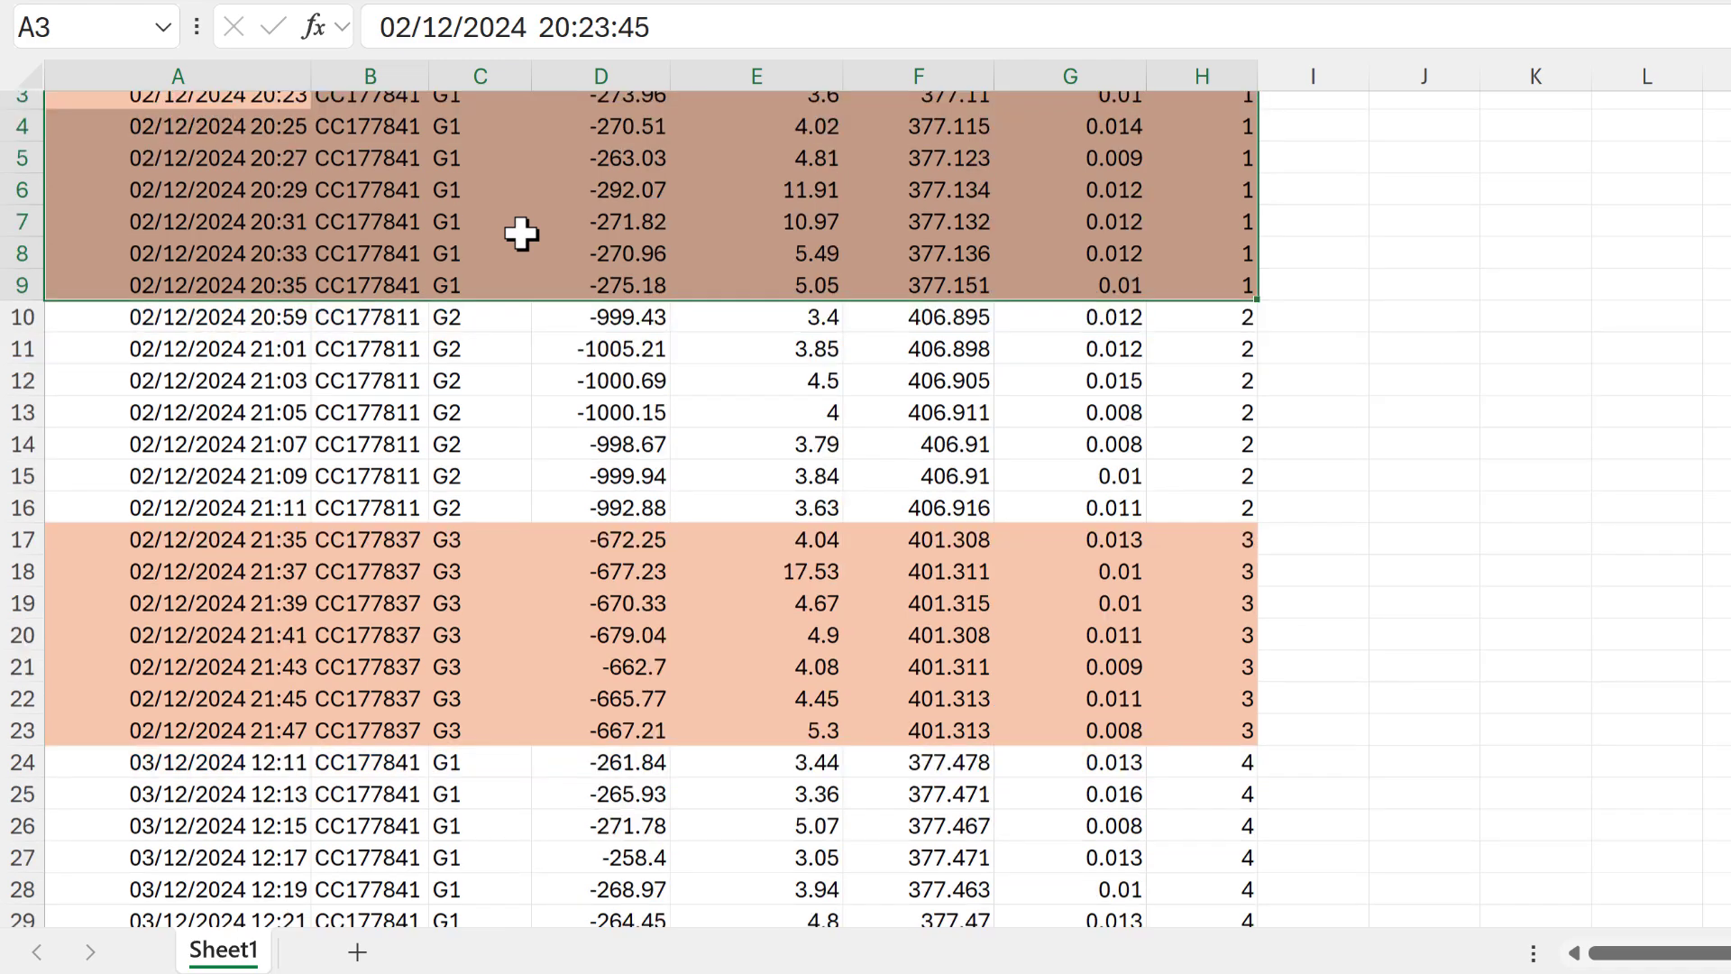
pyautogui.moveTo(202, 436); pyautogui.dragTo(1221, 611)
pyautogui.scroll(-4, 820, 442)
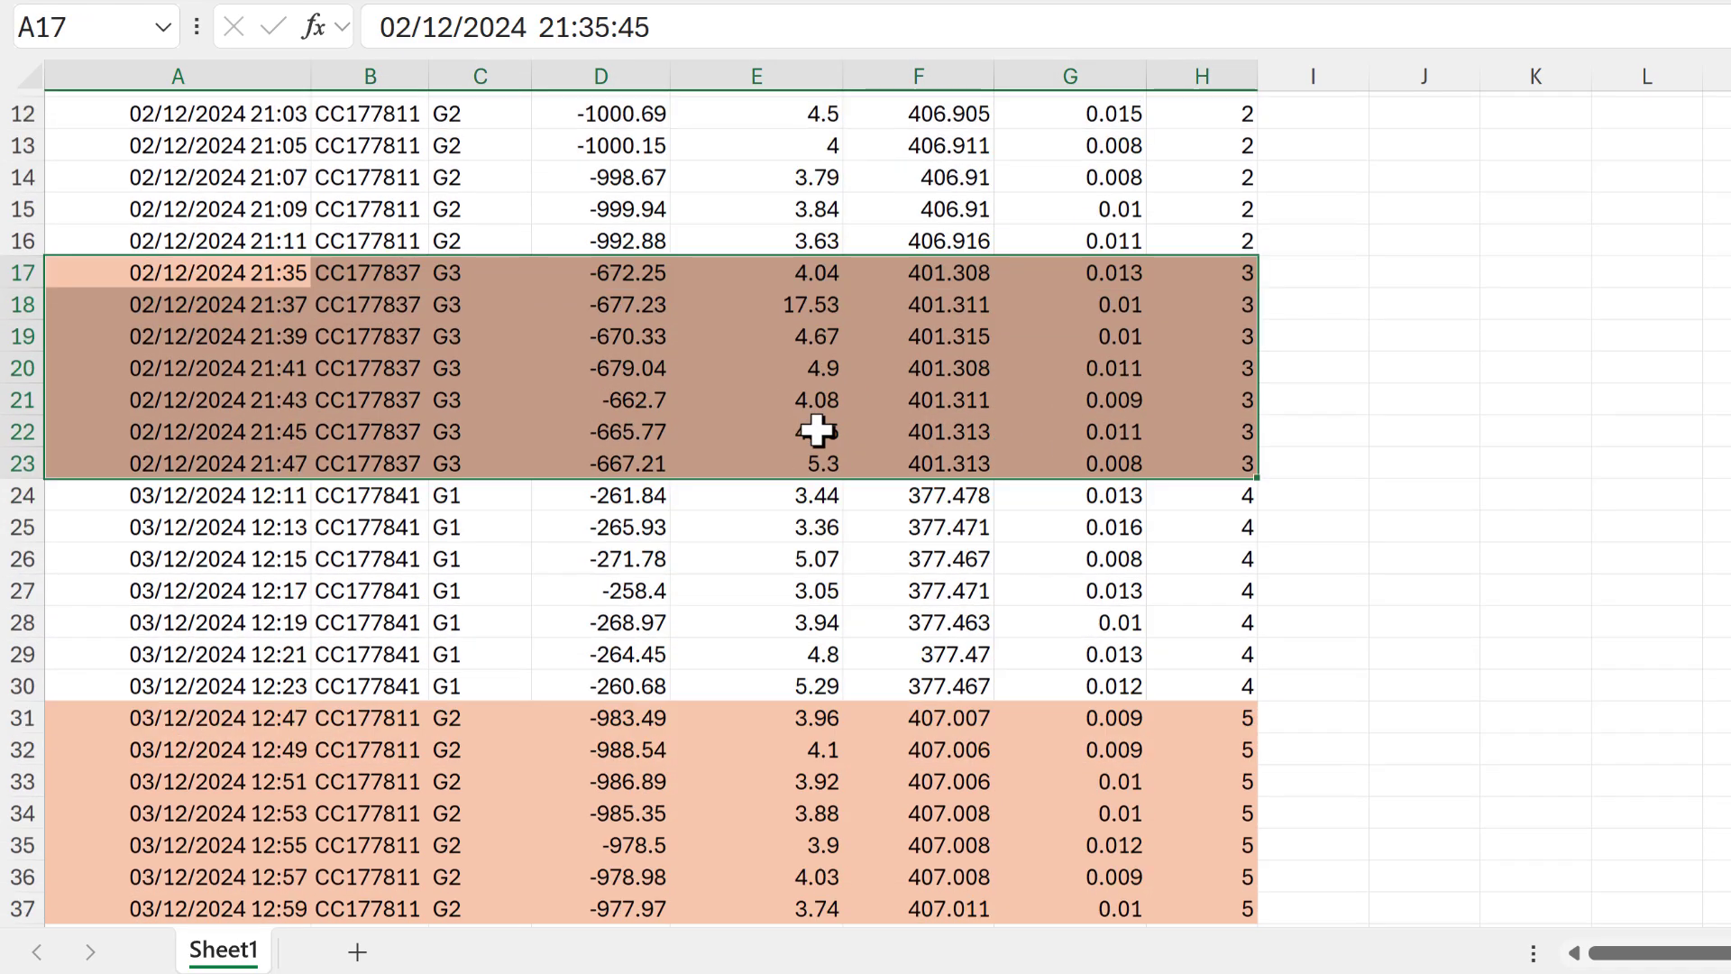
pyautogui.scroll(-1, 502, 434)
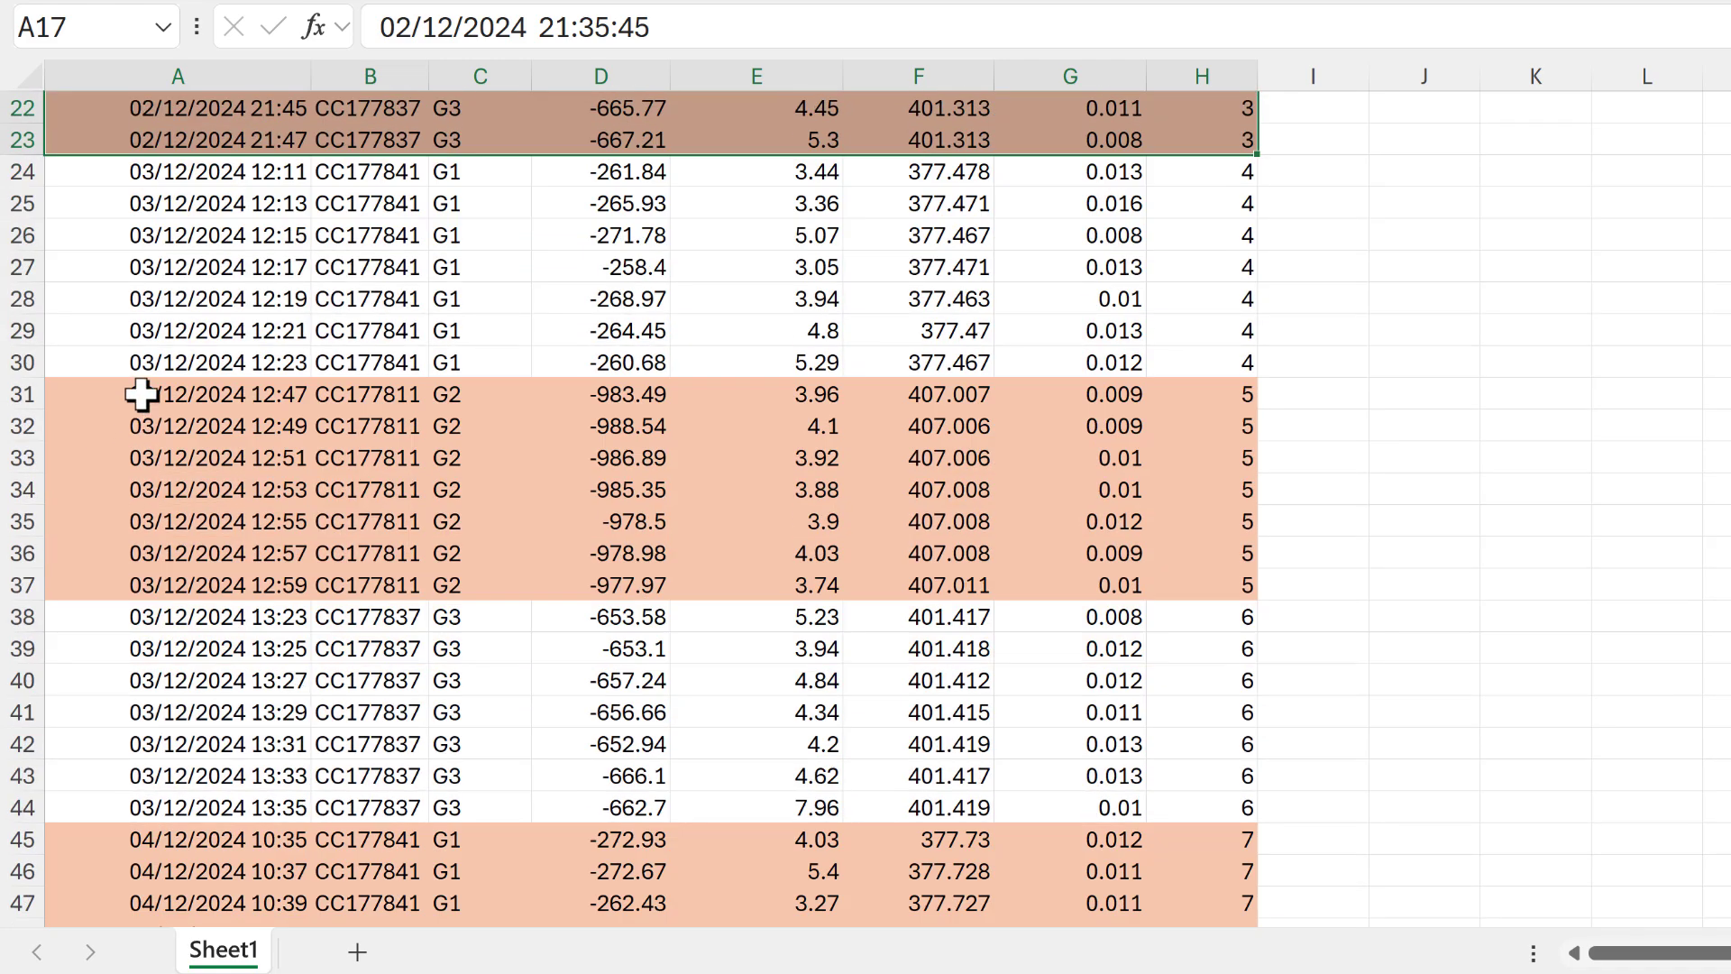
pyautogui.moveTo(139, 390); pyautogui.dragTo(1161, 594)
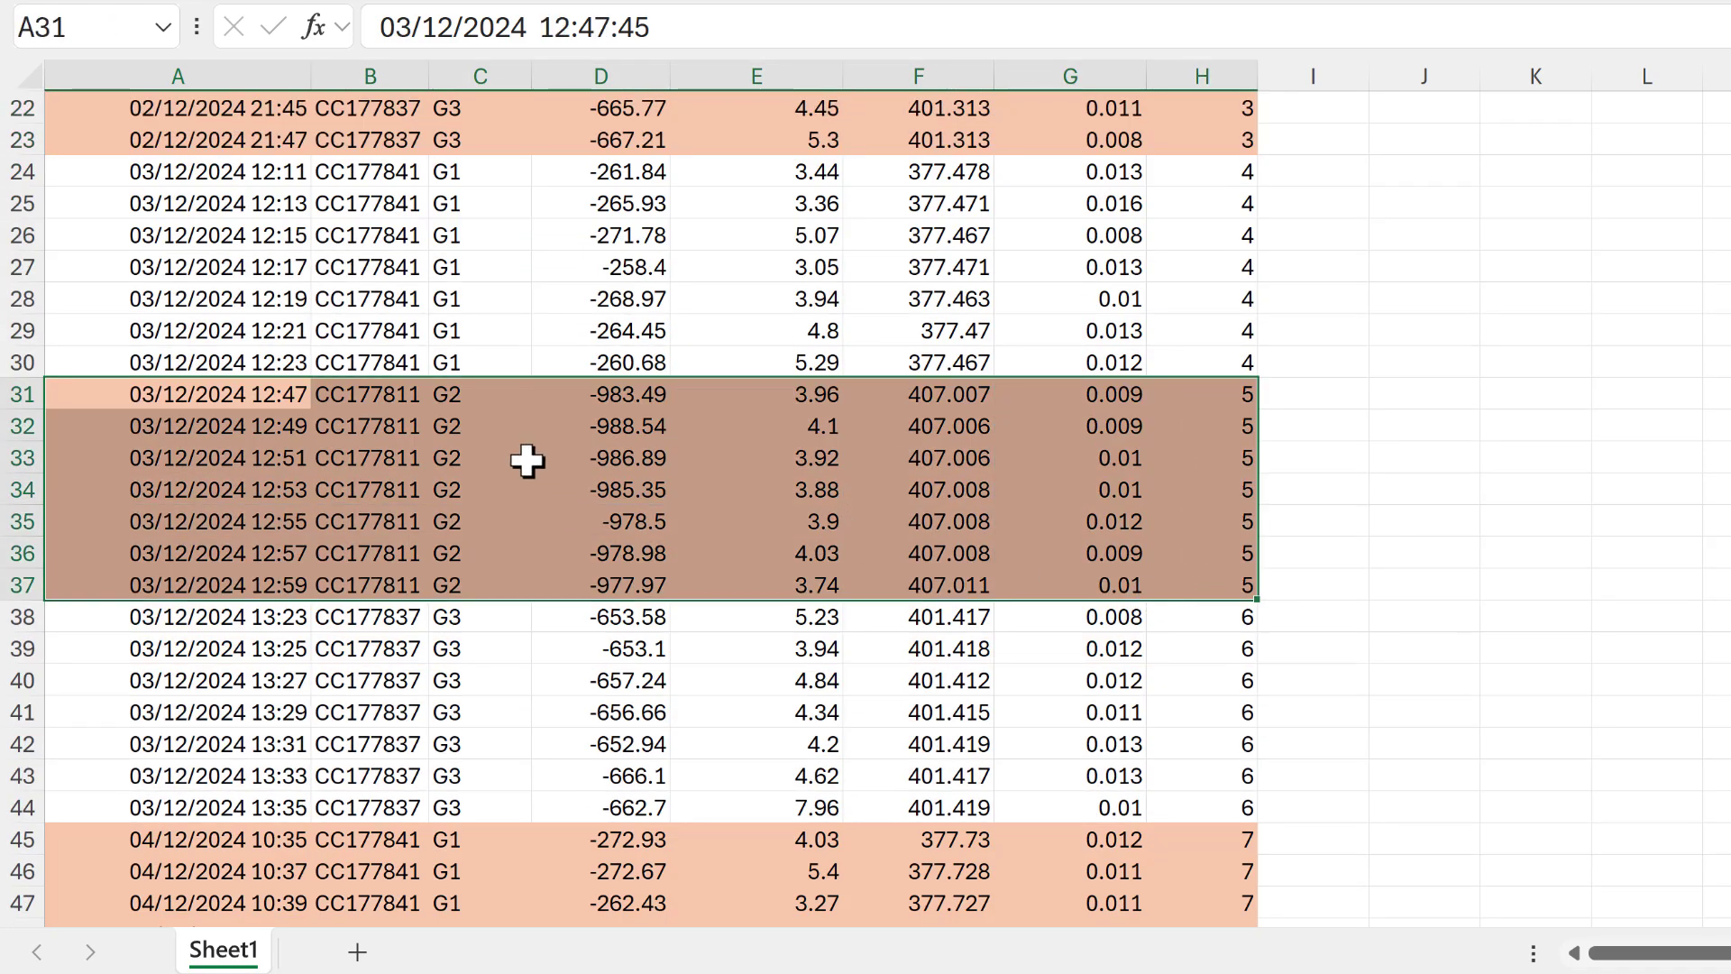
pyautogui.scroll(-4, 524, 457)
pyautogui.moveTo(211, 471); pyautogui.dragTo(1208, 651)
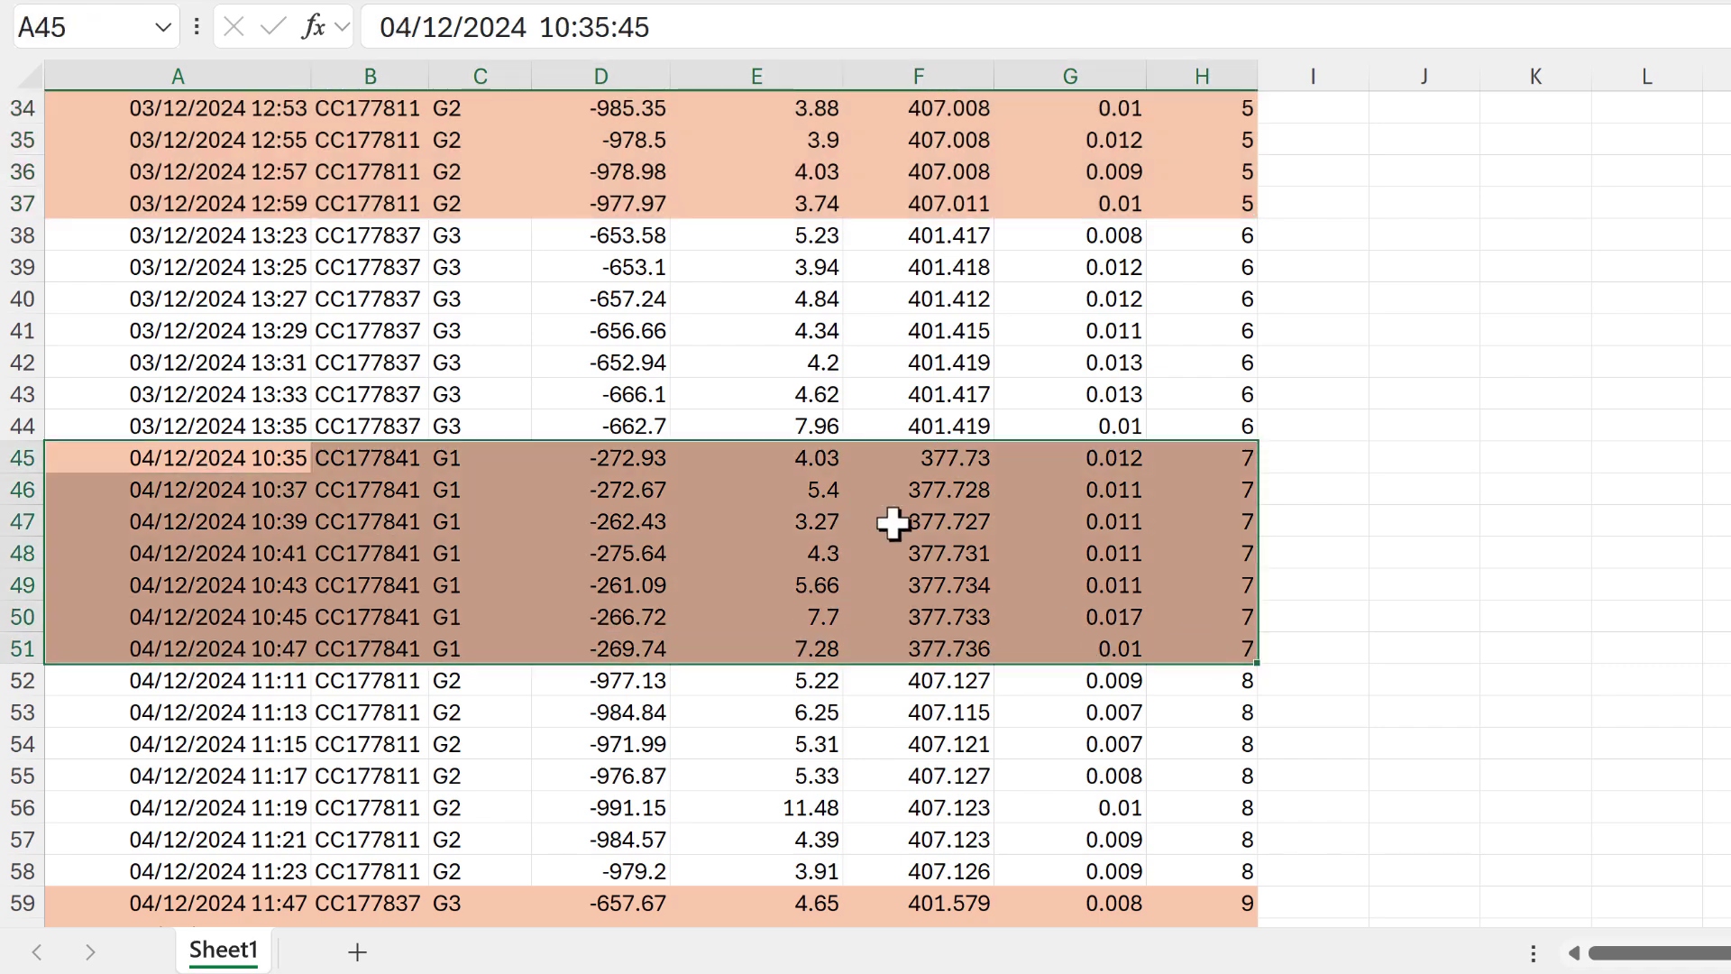
pyautogui.click(892, 523)
pyautogui.scroll(-2, 1037, 522)
pyautogui.scroll(-14, 1037, 522)
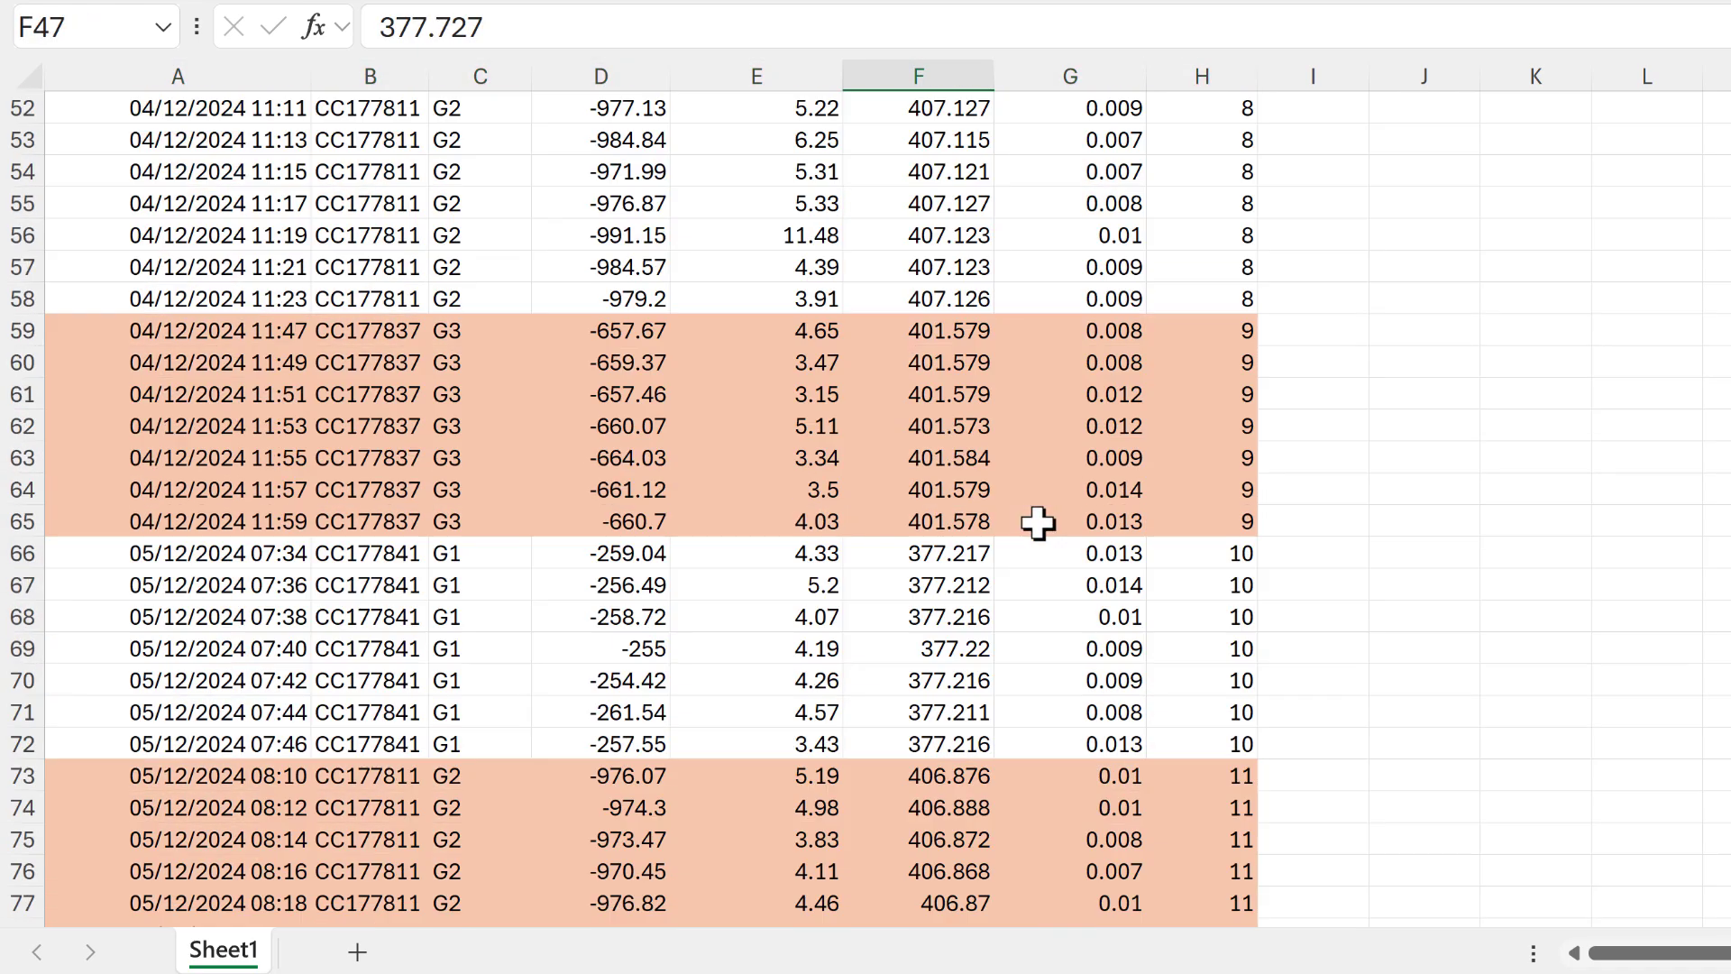
pyautogui.scroll(-8, 1038, 522)
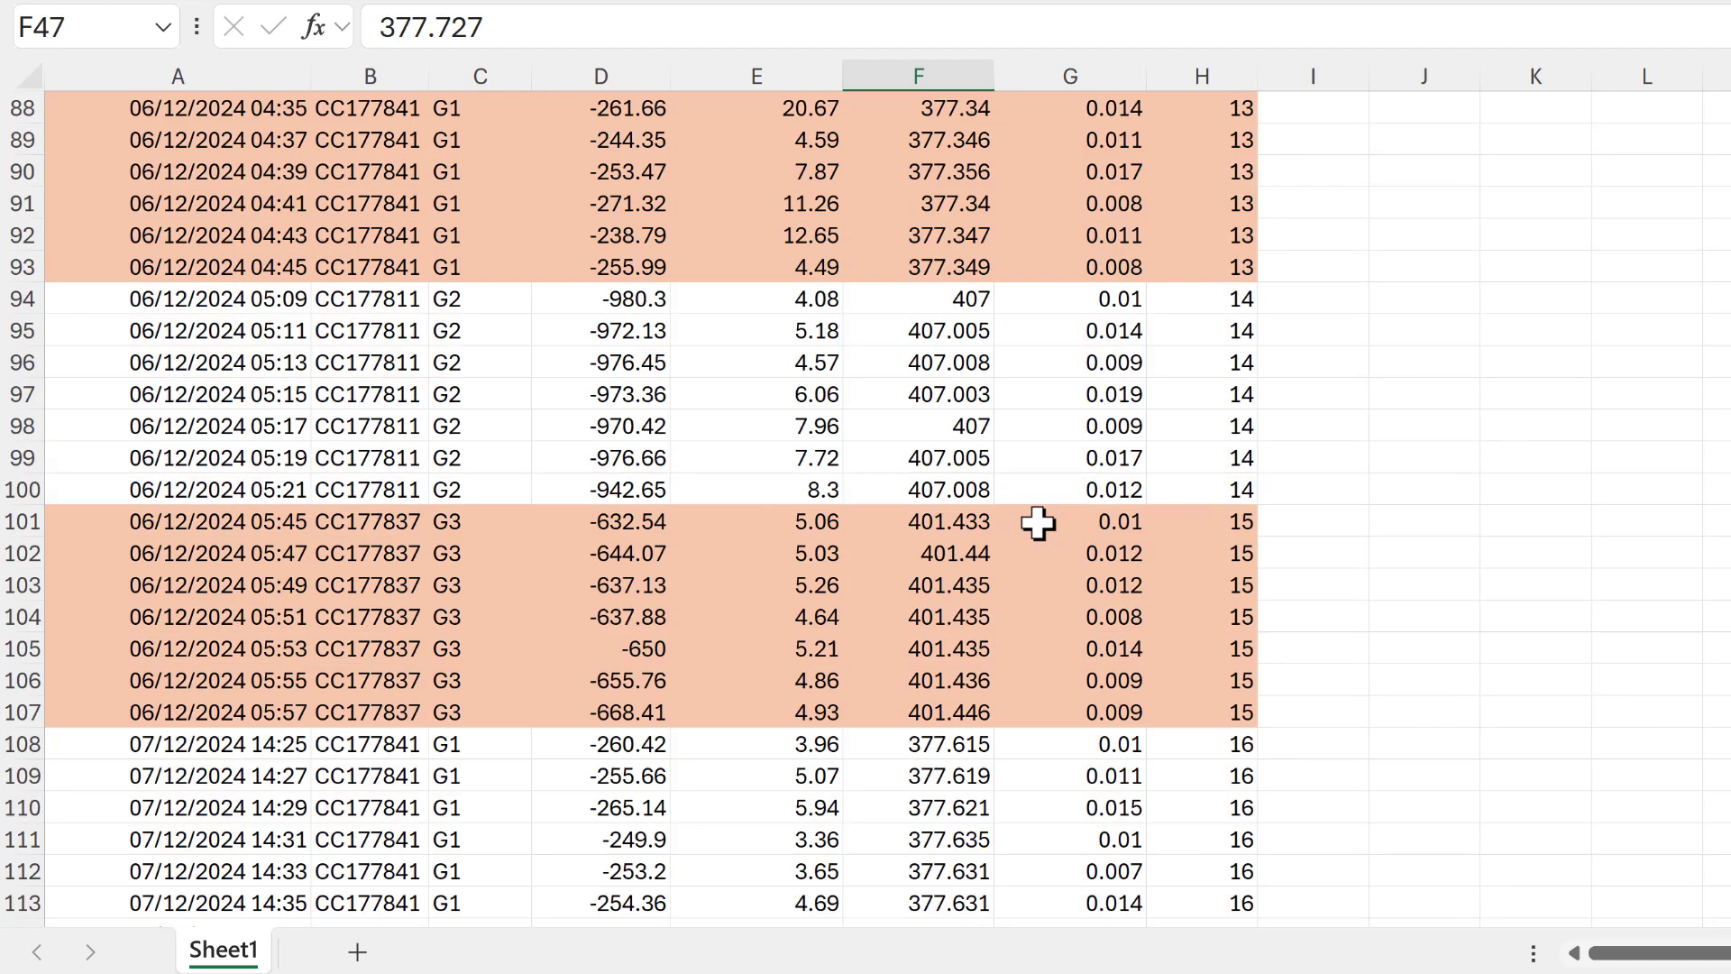
pyautogui.scroll(-10, 1037, 522)
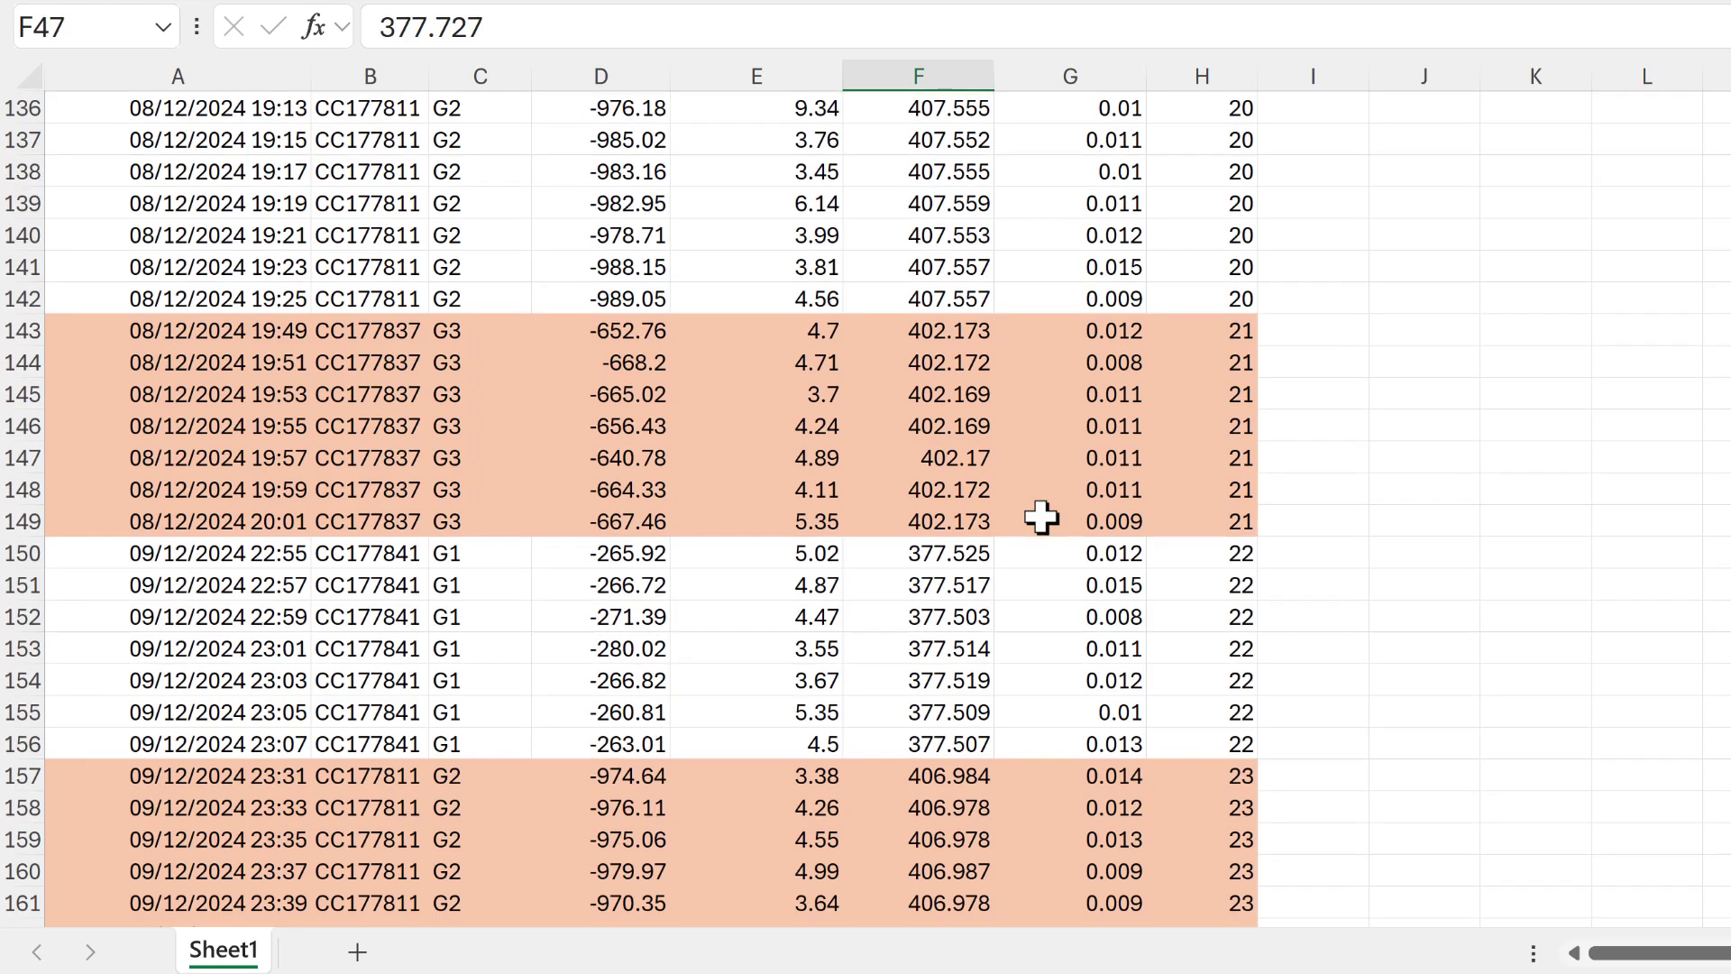
pyautogui.hotkey('ctrl', 'Home')
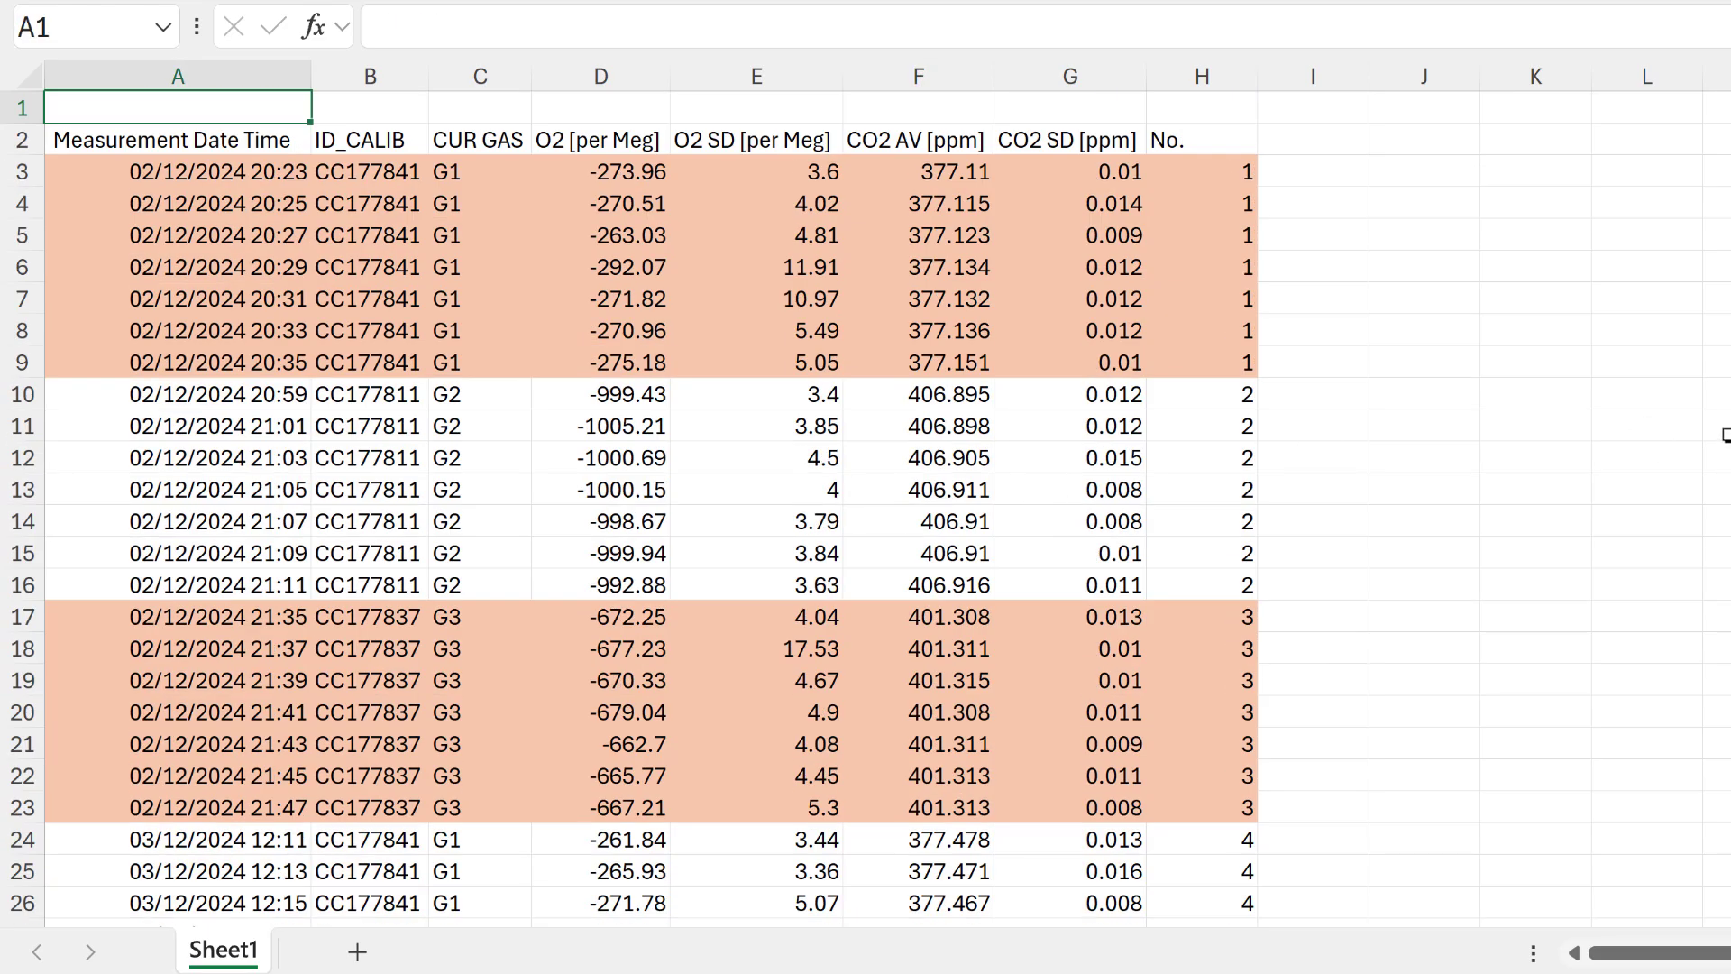